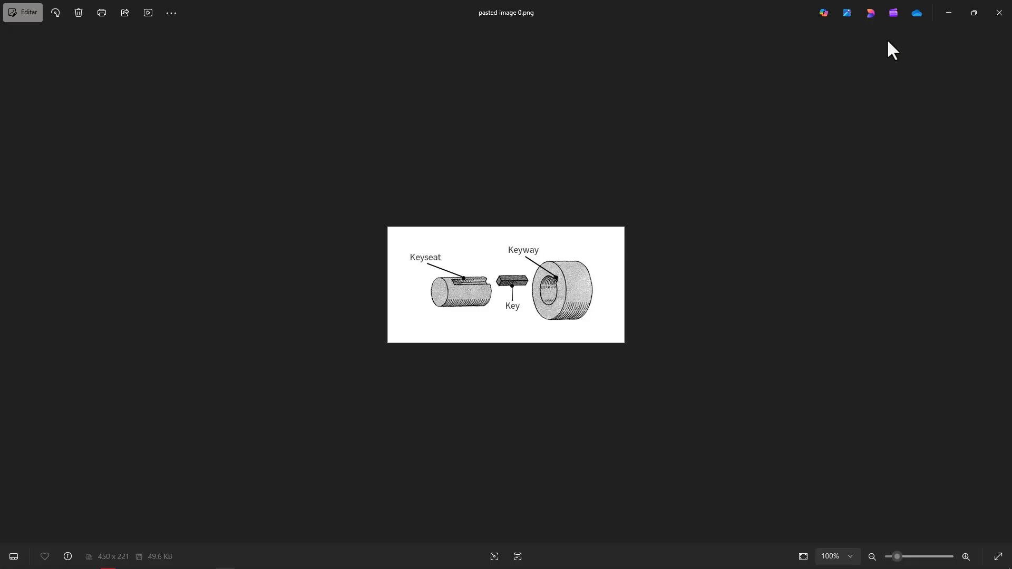
# Examine the keyway and key size dimension reference diagram, including how W, h, H, T1, T2 and T are defined.
pyautogui.click(955, 19)
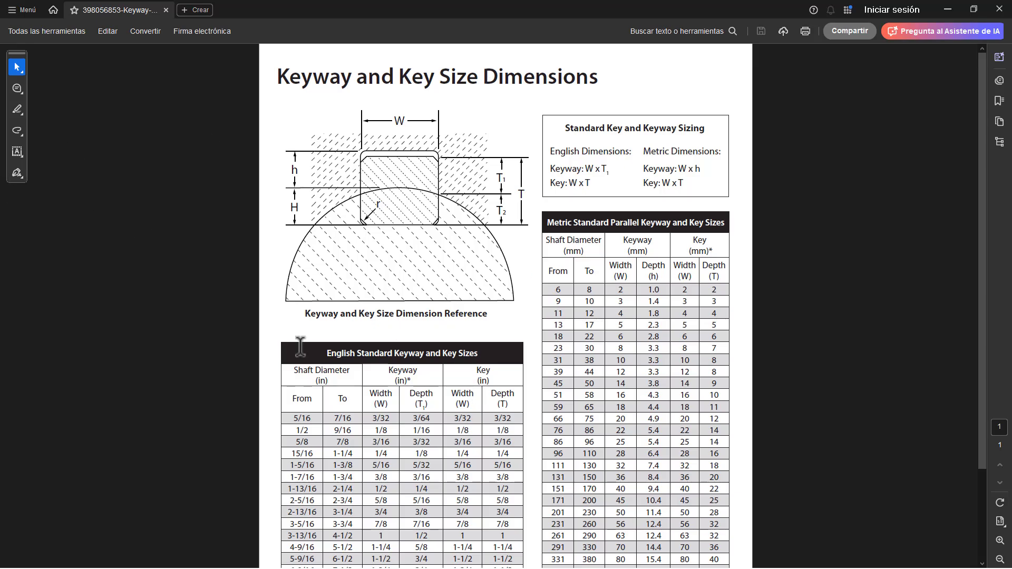
pyautogui.scroll(-1, 311, 411)
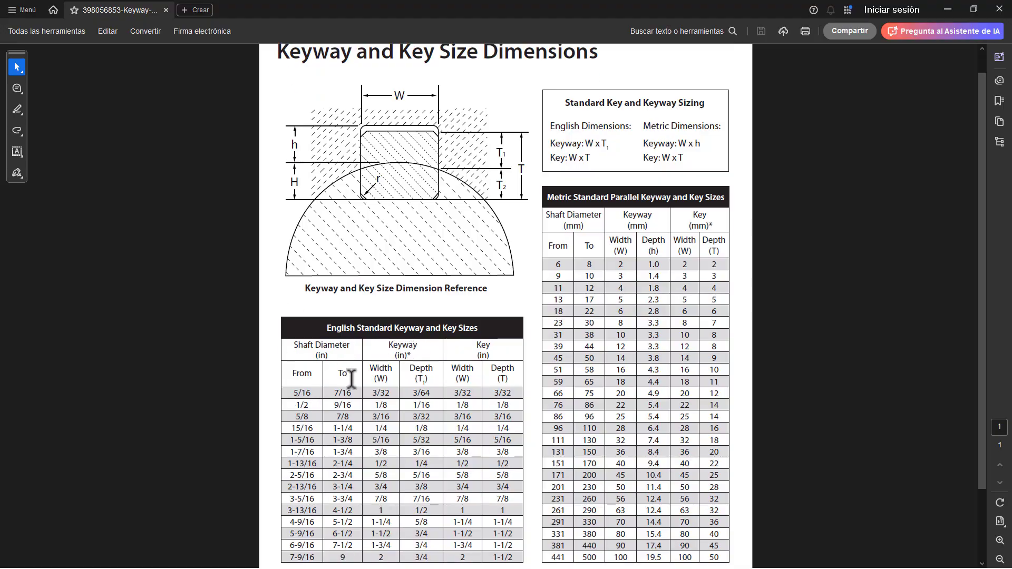
pyautogui.scroll(-1, 352, 384)
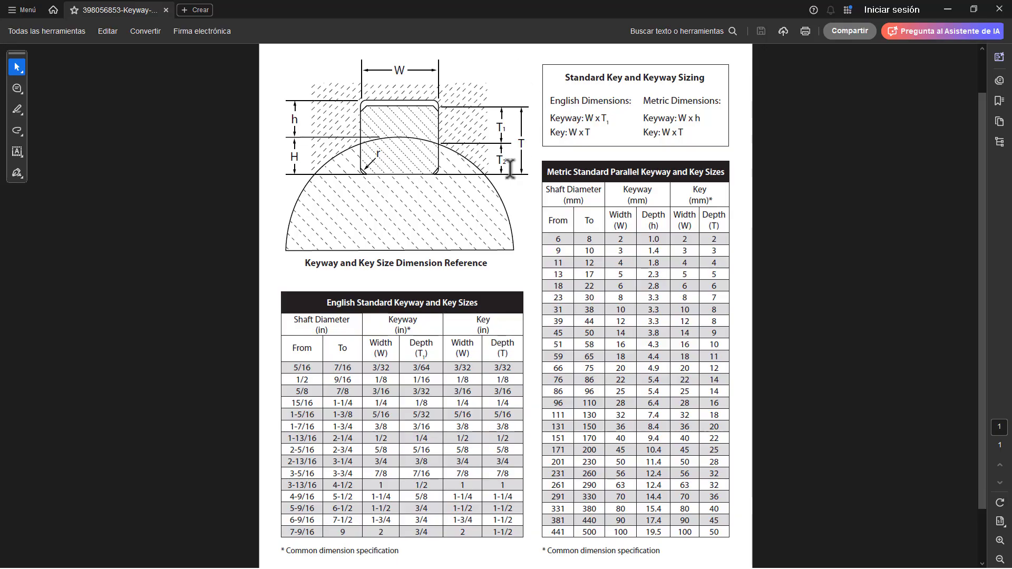
pyautogui.moveTo(520, 128); pyautogui.dragTo(547, 132)
pyautogui.rightClick(544, 151)
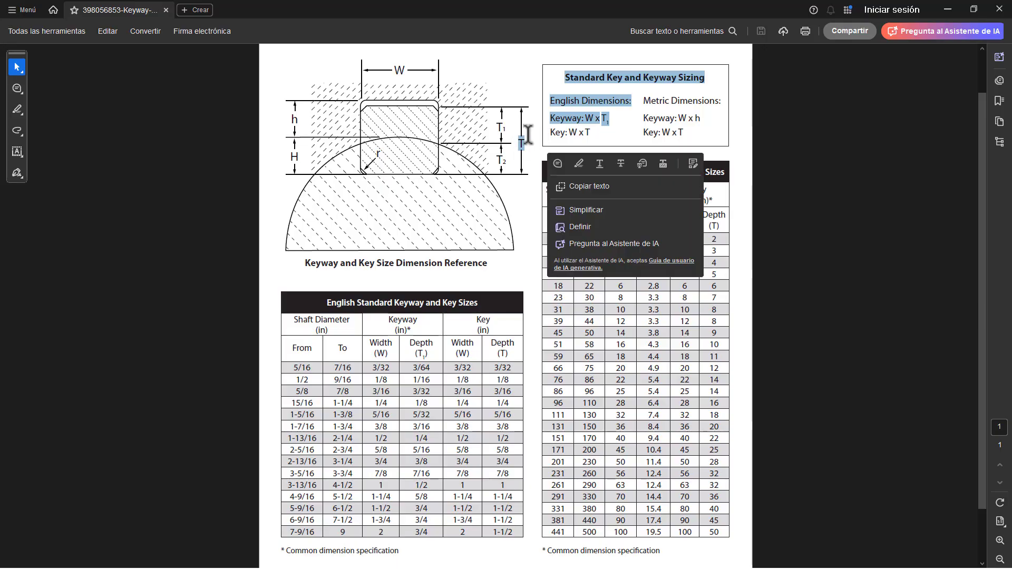
pyautogui.click(519, 134)
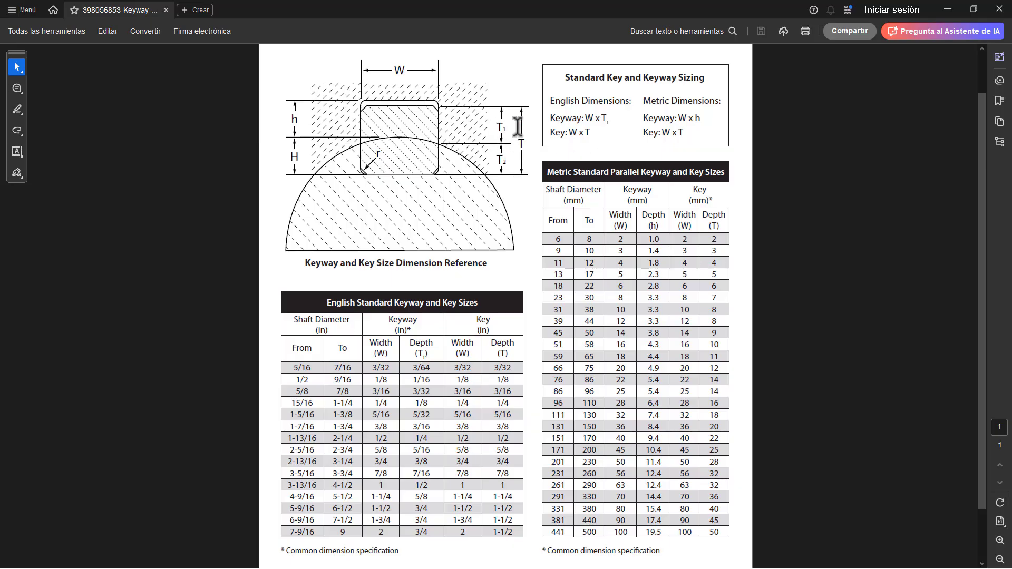
pyautogui.hotkey('ctrl', 'a')
pyautogui.click(524, 151)
# Read the keyway width, keyway depth and key size columns of the metric table for the 9 to 10 mm shaft.
pyautogui.rightClick(637, 252)
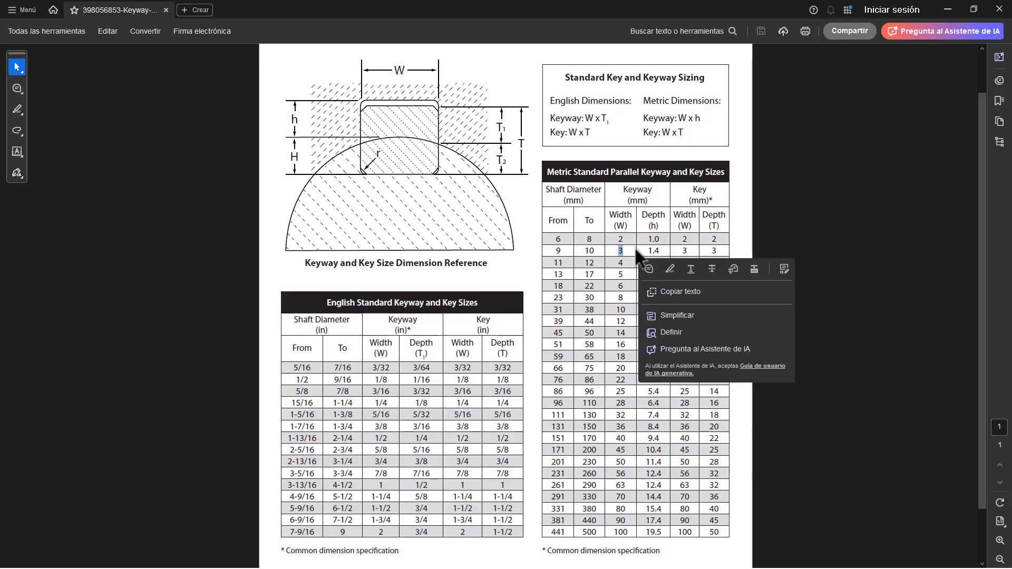
pyautogui.click(637, 250)
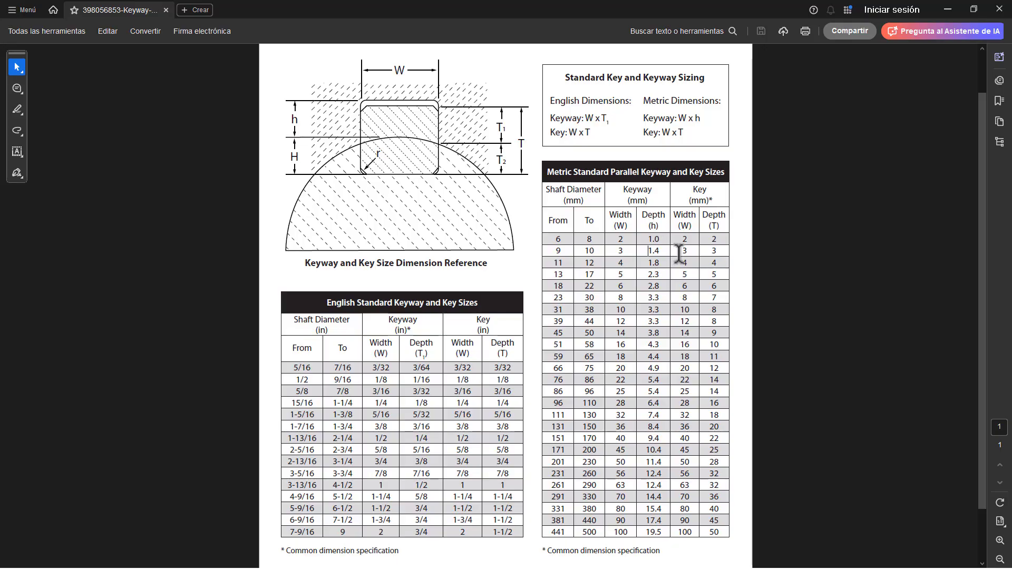
pyautogui.doubleClick(712, 252)
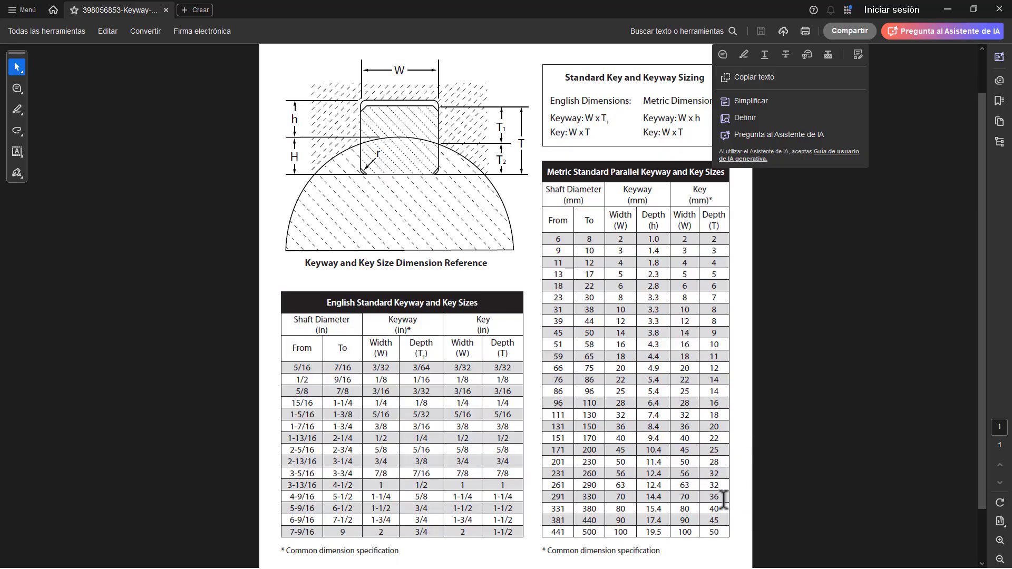
pyautogui.click(249, 202)
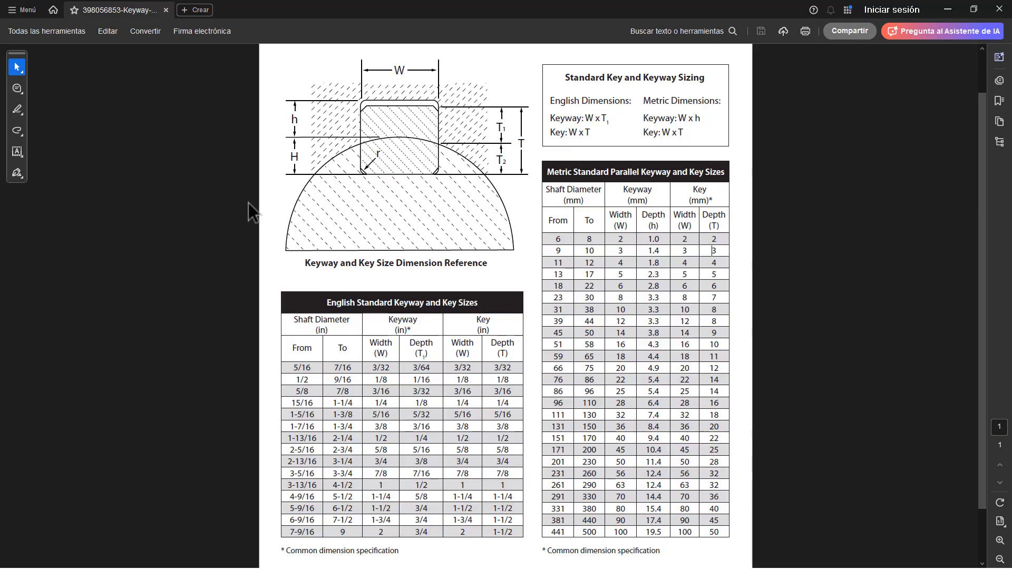
pyautogui.scroll(2, 374, 113)
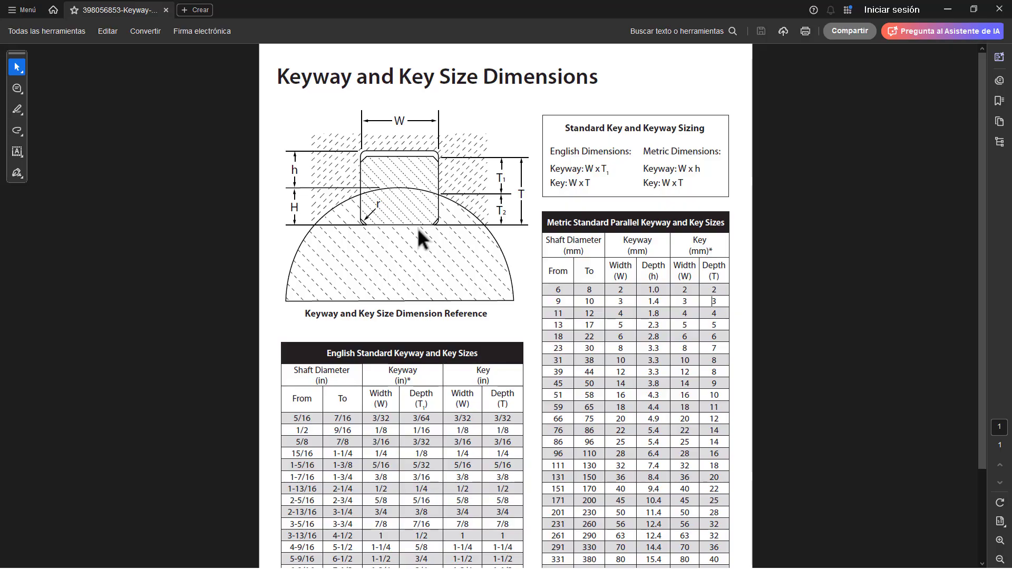
pyautogui.scroll(-4, 408, 188)
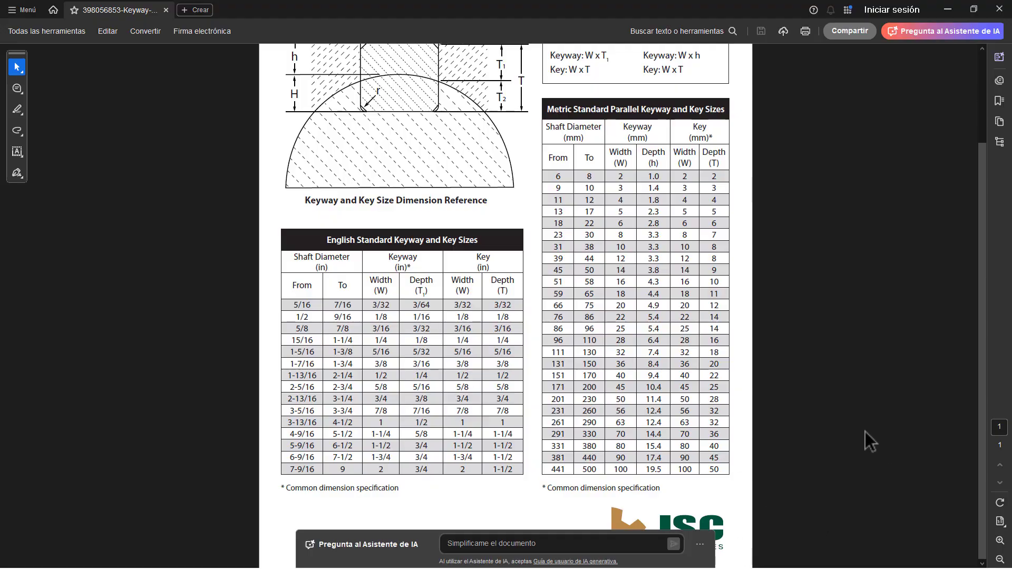
pyautogui.scroll(2, 319, 138)
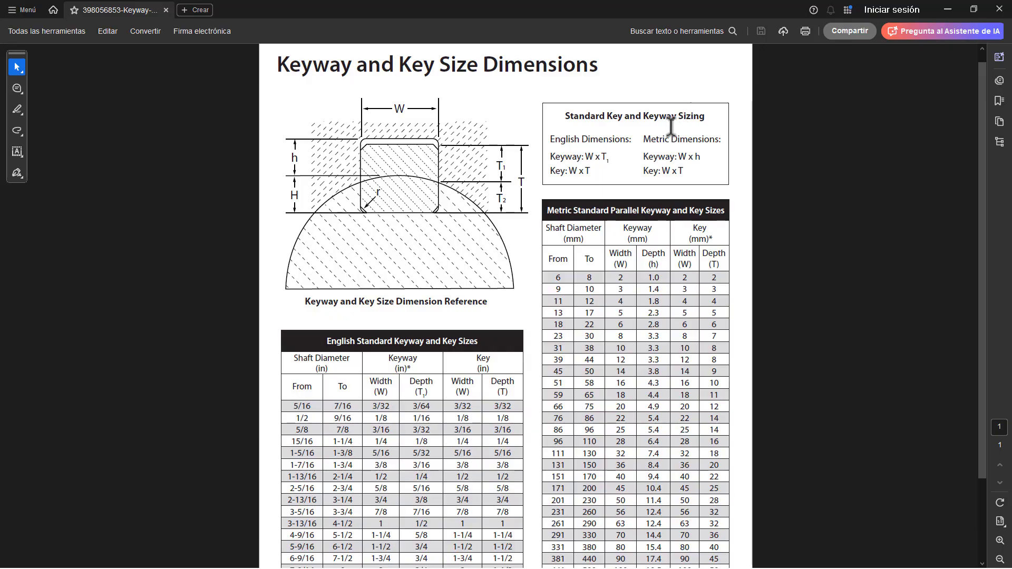
# Switch to SOLIDWORKS and open the recent shaft part flecha.sldprt.
pyautogui.click(948, 9)
pyautogui.click(167, 179)
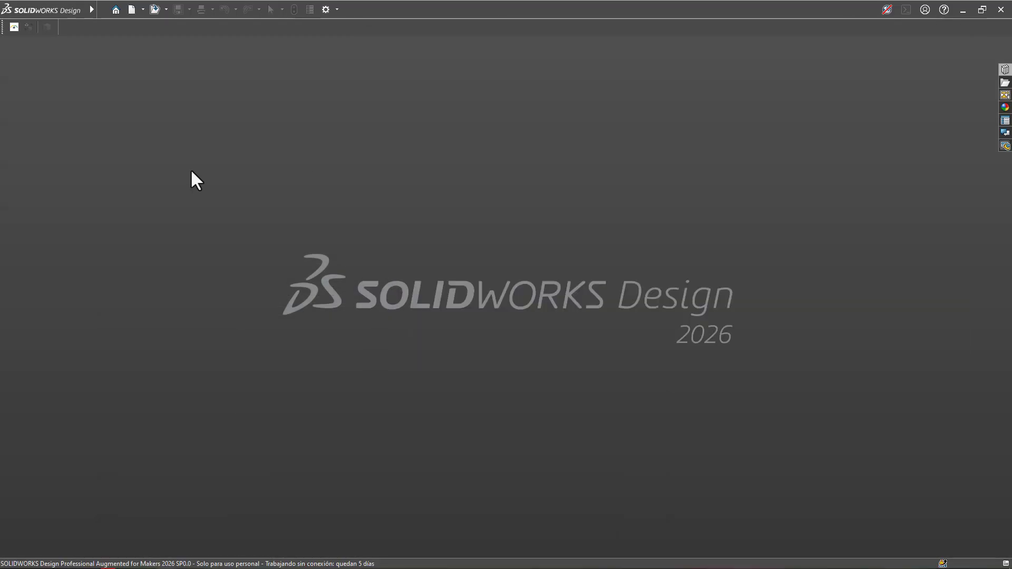
pyautogui.hotkey('ctrl', 'F2')
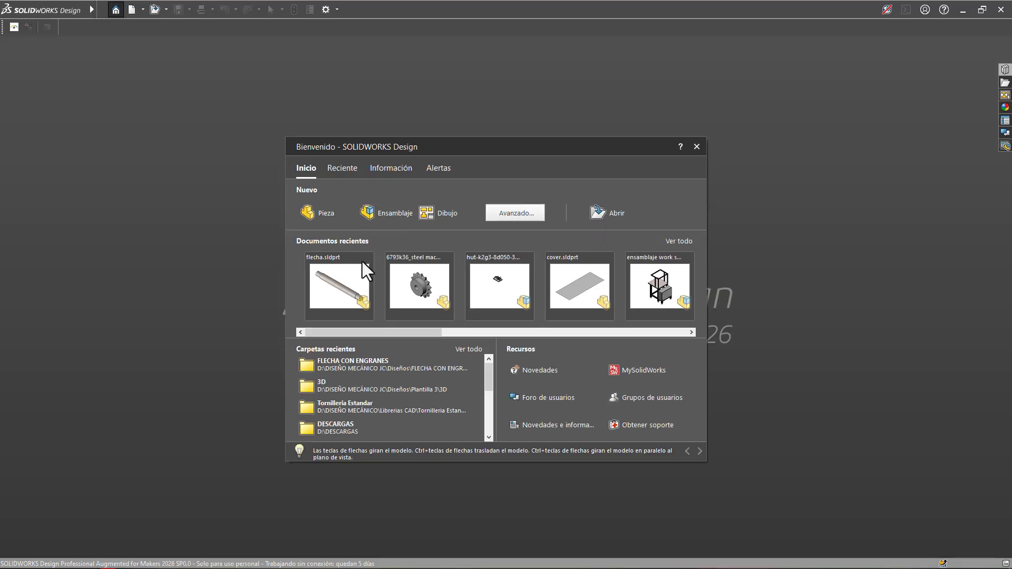
pyautogui.click(326, 291)
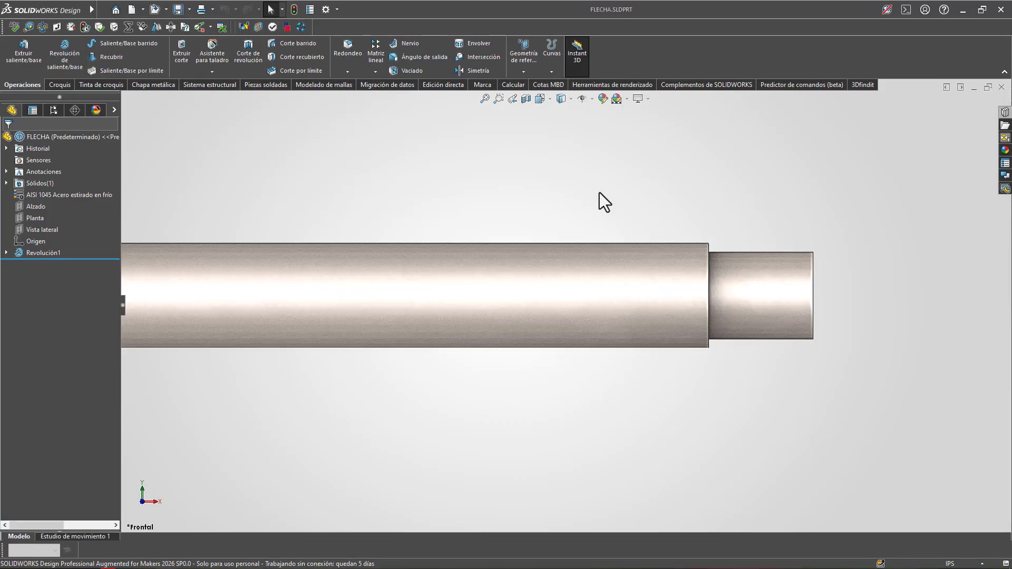
# View the shaft in isometric orientation and check the diameter of its central section.
pyautogui.hotkey('ctrl', '7')
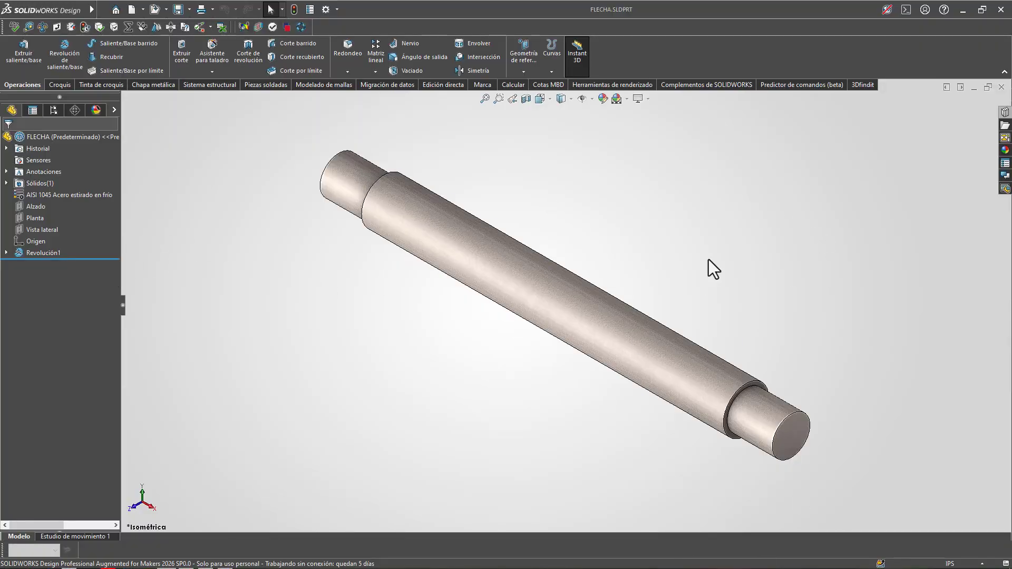
pyautogui.scroll(-5, 674, 475)
pyautogui.scroll(6, 757, 410)
pyautogui.scroll(1, 639, 128)
pyautogui.scroll(-3, 495, 482)
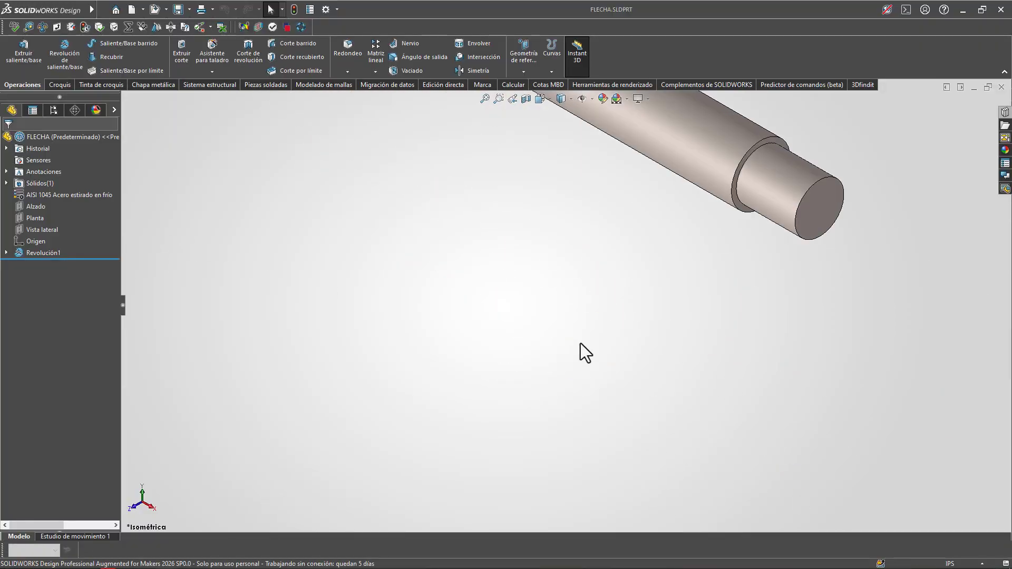
pyautogui.scroll(3, 666, 192)
pyautogui.doubleClick(612, 201)
pyautogui.scroll(2, 595, 252)
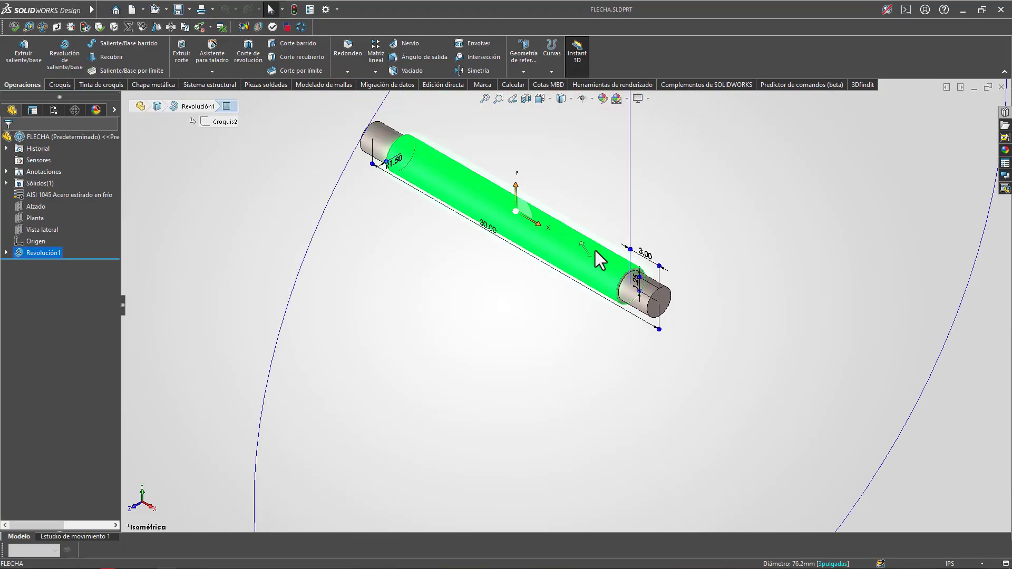
pyautogui.scroll(-2, 600, 259)
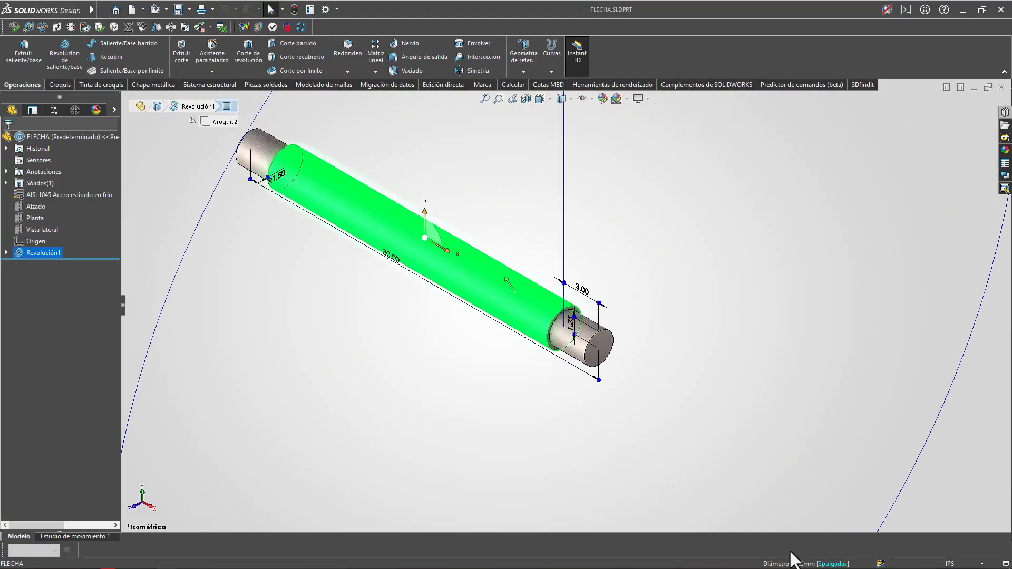
pyautogui.click(774, 412)
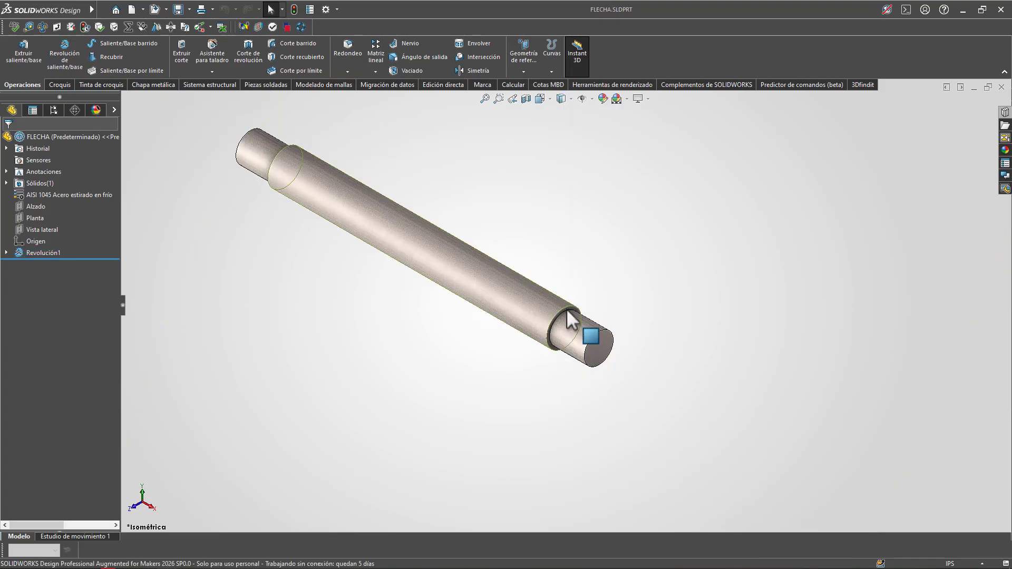
# Check the diameter of the shaft's reduced end section.
pyautogui.scroll(-3, 581, 328)
pyautogui.scroll(5, 555, 342)
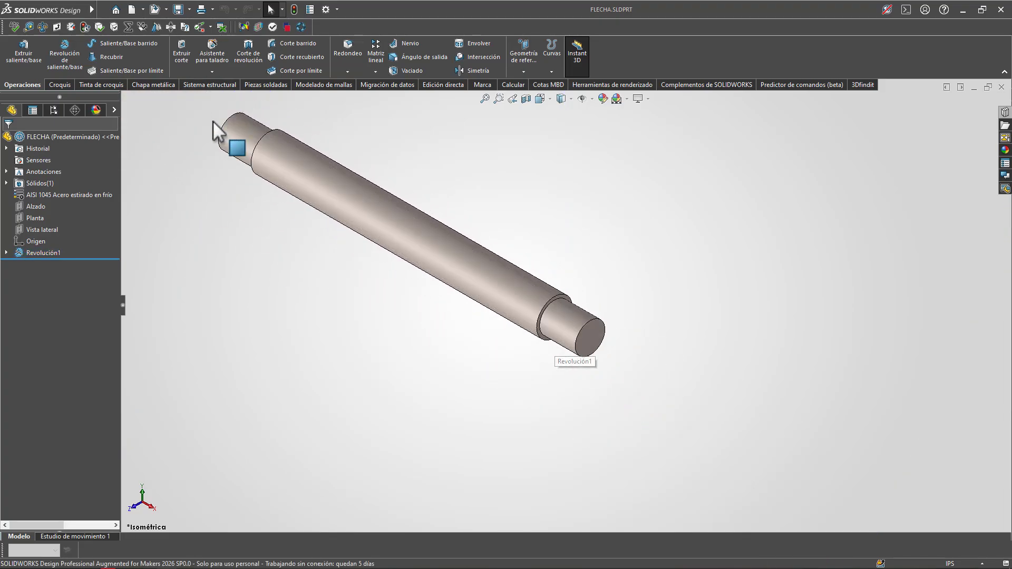
pyautogui.scroll(-1, 369, 190)
pyautogui.scroll(-5, 765, 403)
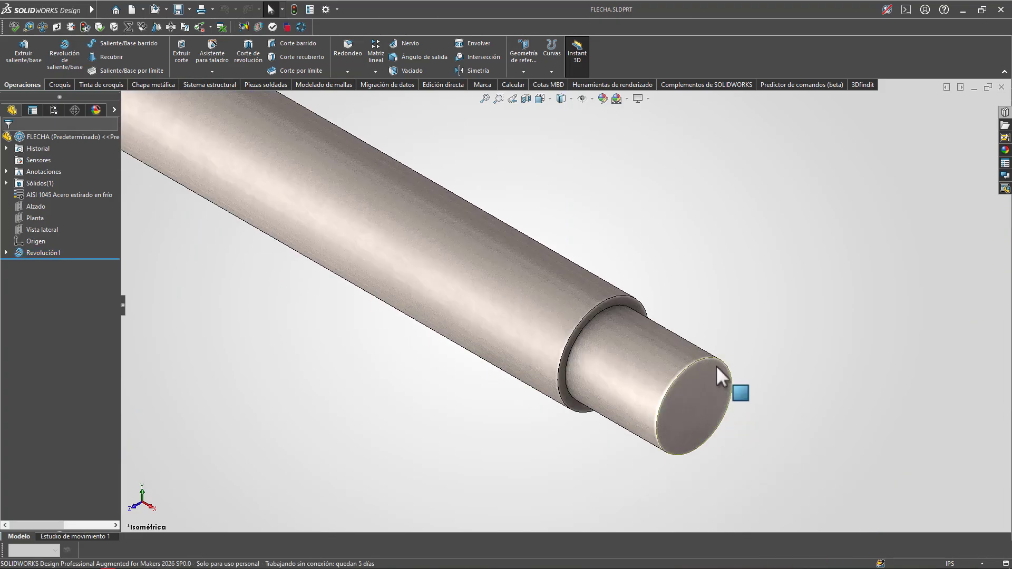
pyautogui.click(684, 362)
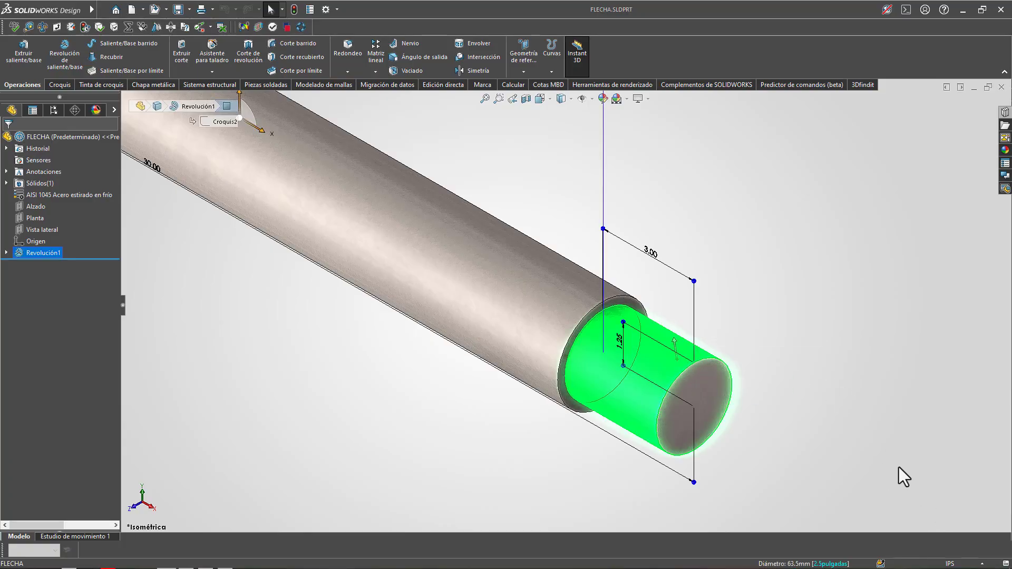
pyautogui.click(811, 416)
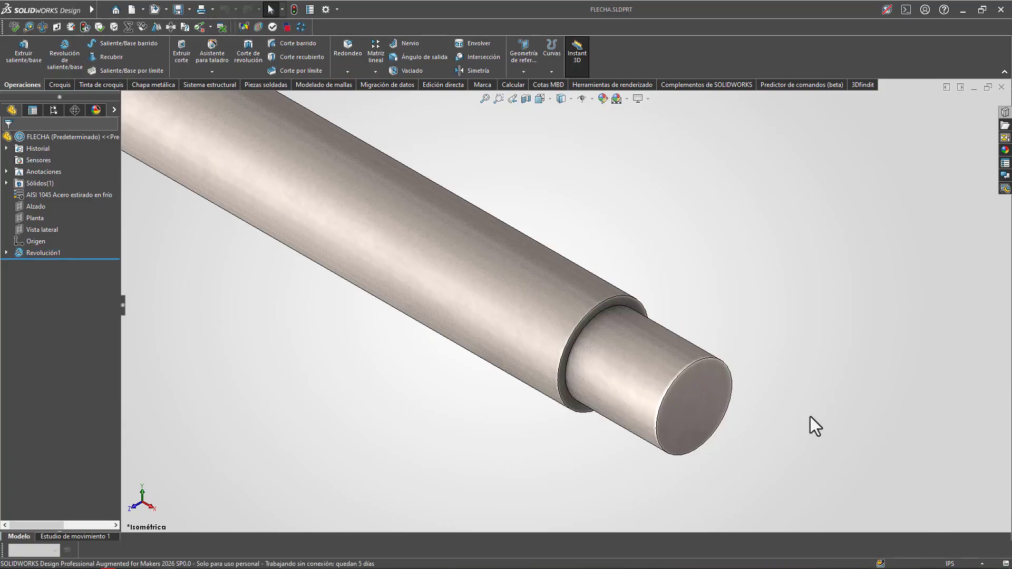
# Inspect the shaft's overall length and the length of its reduced end in the front view.
pyautogui.moveTo(810, 417); pyautogui.dragTo(563, 368, button='middle')
pyautogui.click(503, 327)
pyautogui.hotkey('ctrl', '1')
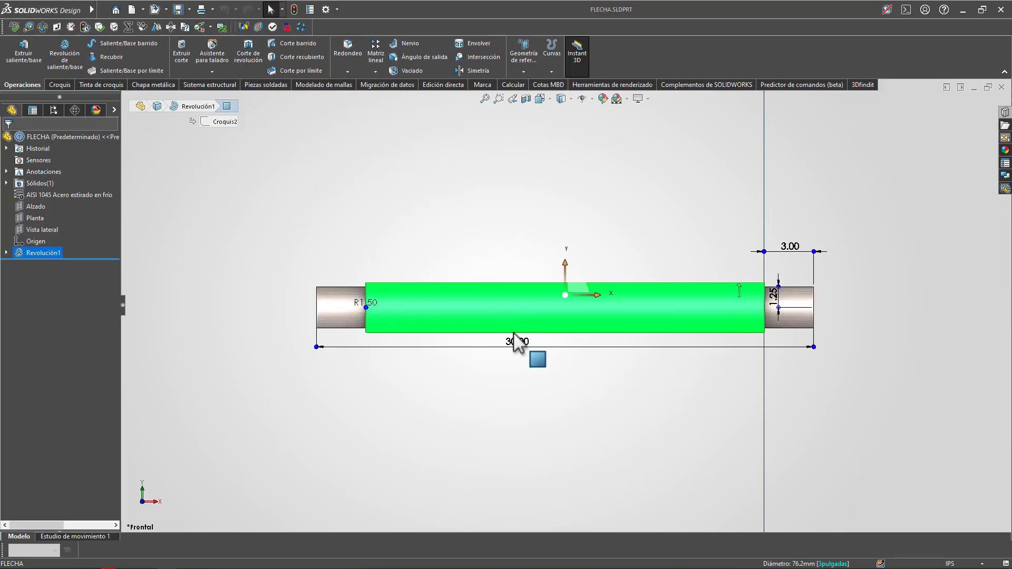
pyautogui.scroll(-3, 843, 180)
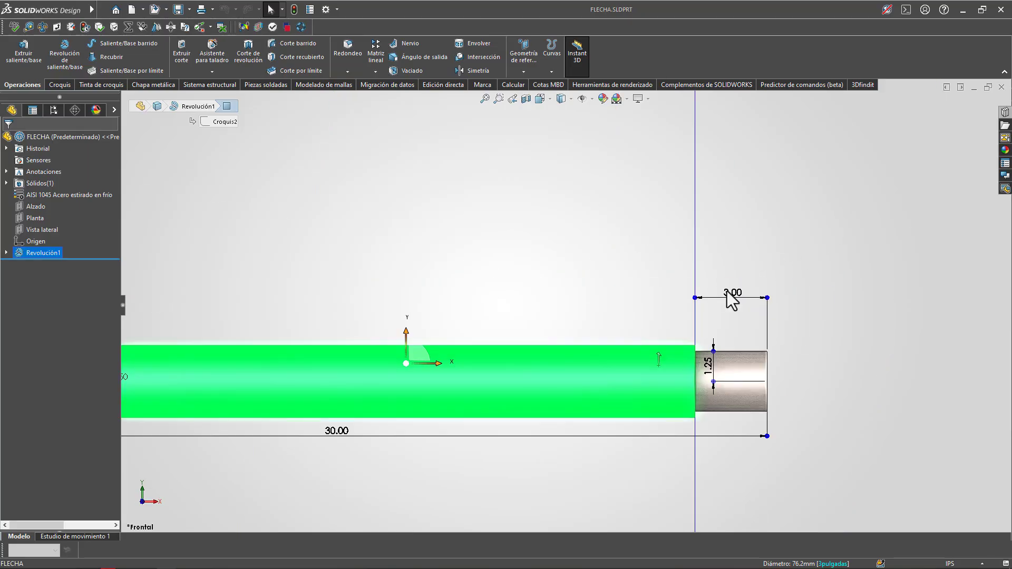
pyautogui.scroll(5, 780, 308)
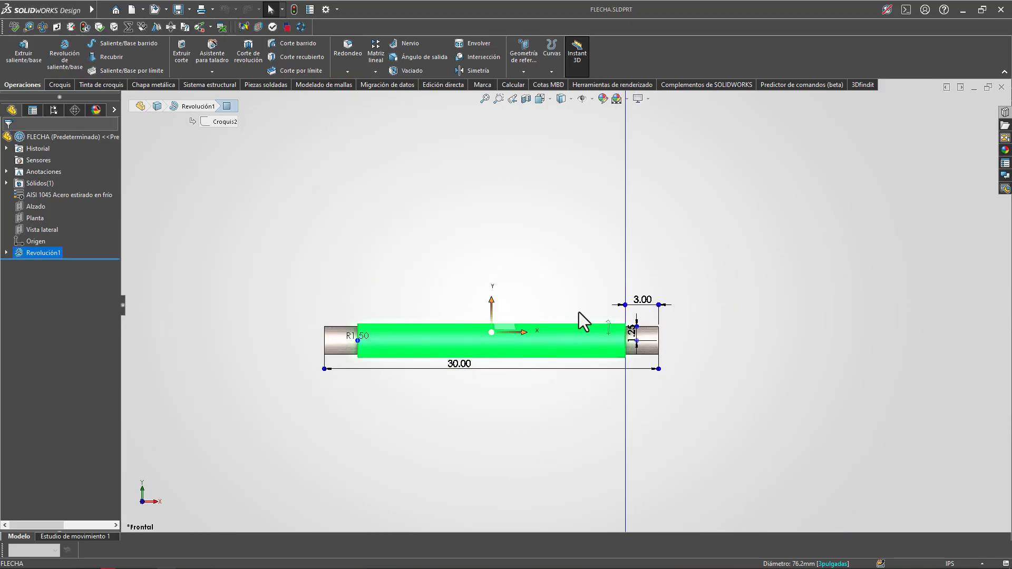
pyautogui.scroll(-1, 580, 315)
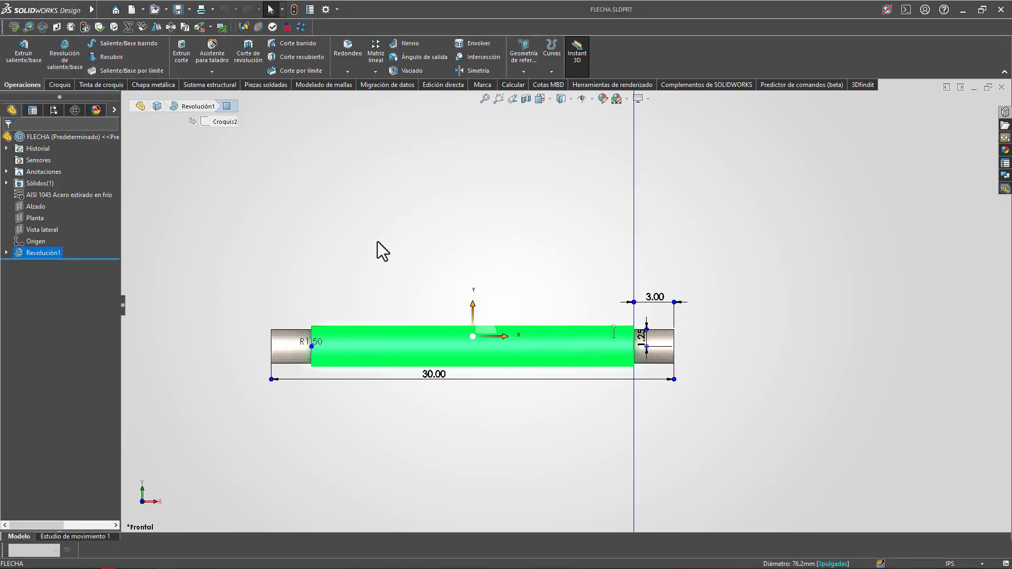
pyautogui.click(451, 273)
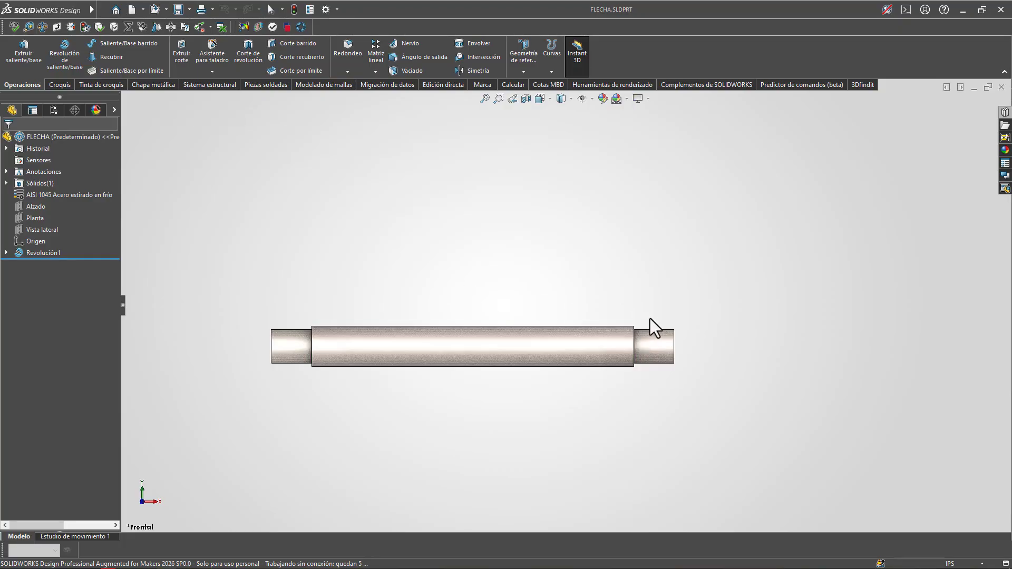
# Create a new assembly from the shaft part and place the shaft fixed at the assembly origin.
pyautogui.moveTo(649, 318); pyautogui.dragTo(540, 403, button='middle')
pyautogui.scroll(-3, 523, 361)
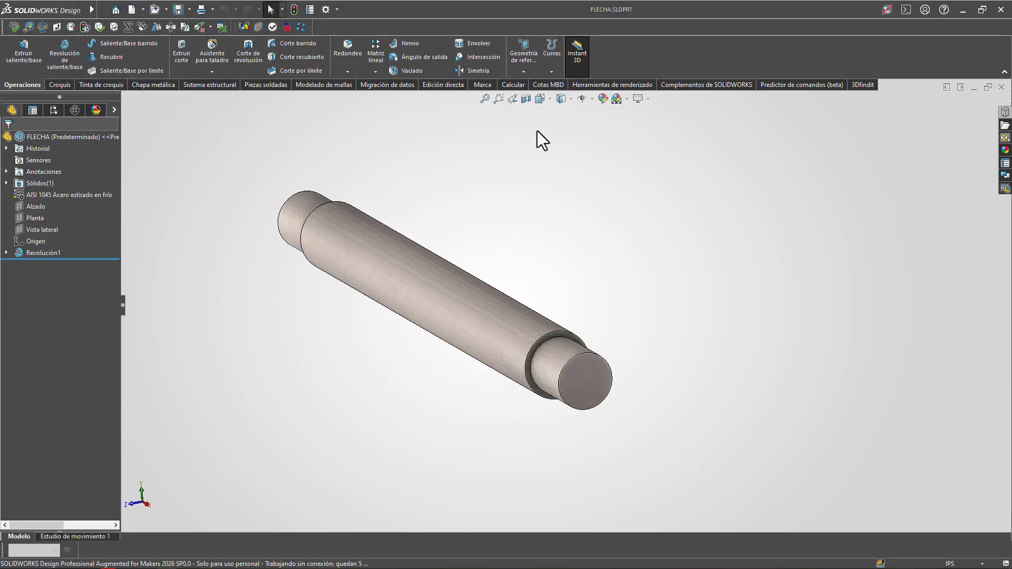
pyautogui.moveTo(436, 230); pyautogui.dragTo(520, 158, button='middle')
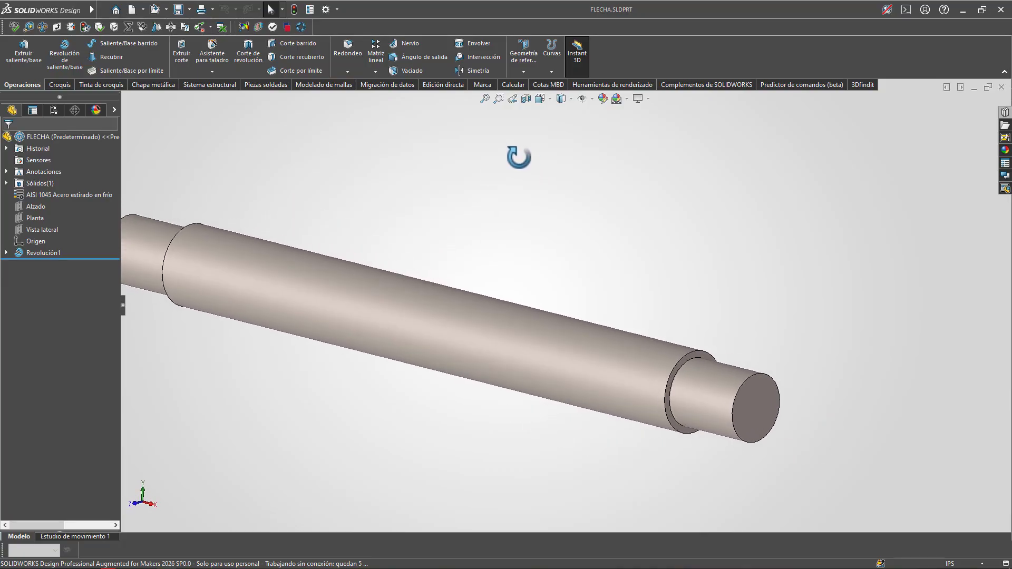
pyautogui.scroll(2, 434, 246)
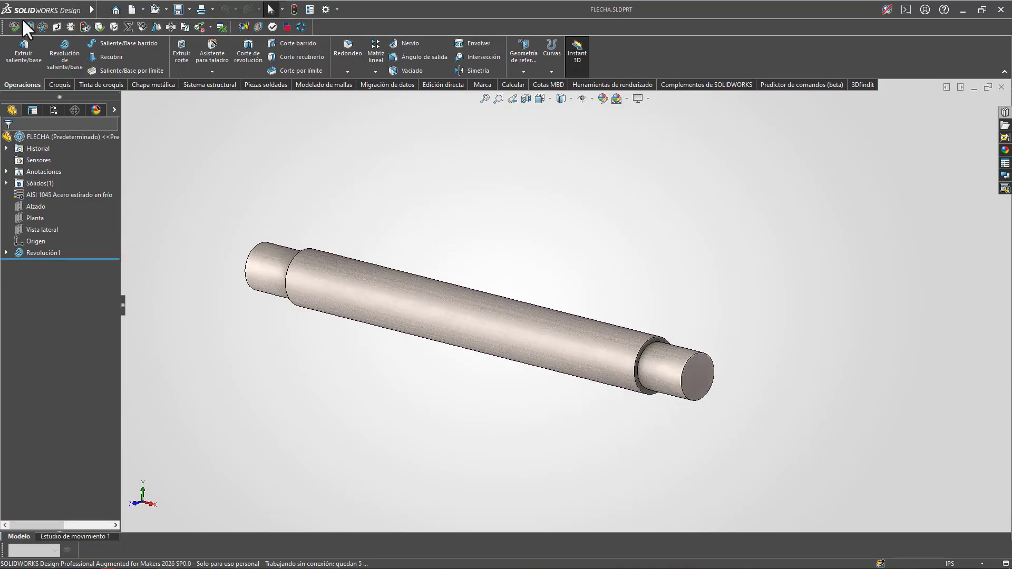
pyautogui.click(92, 9)
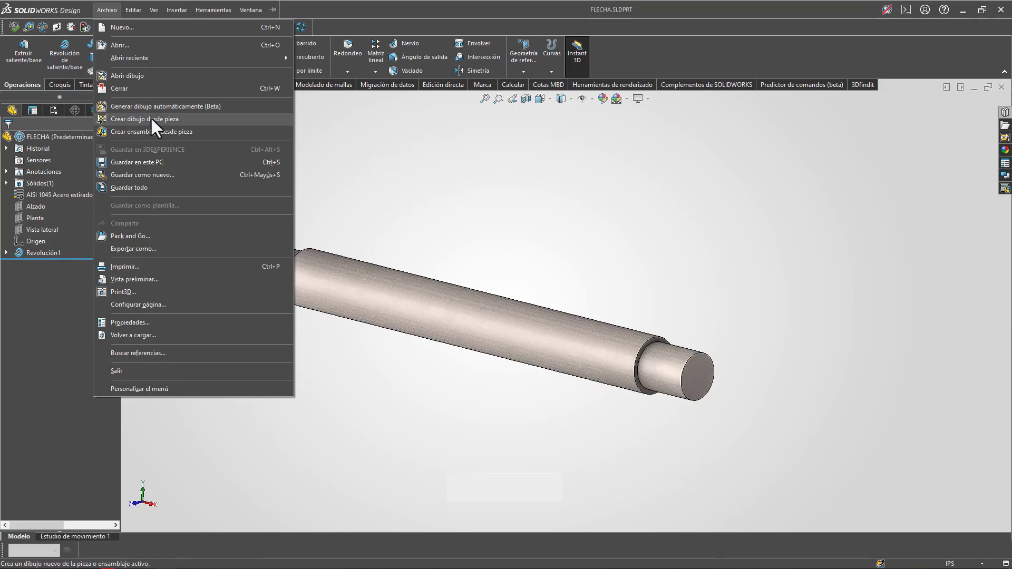
pyautogui.click(146, 132)
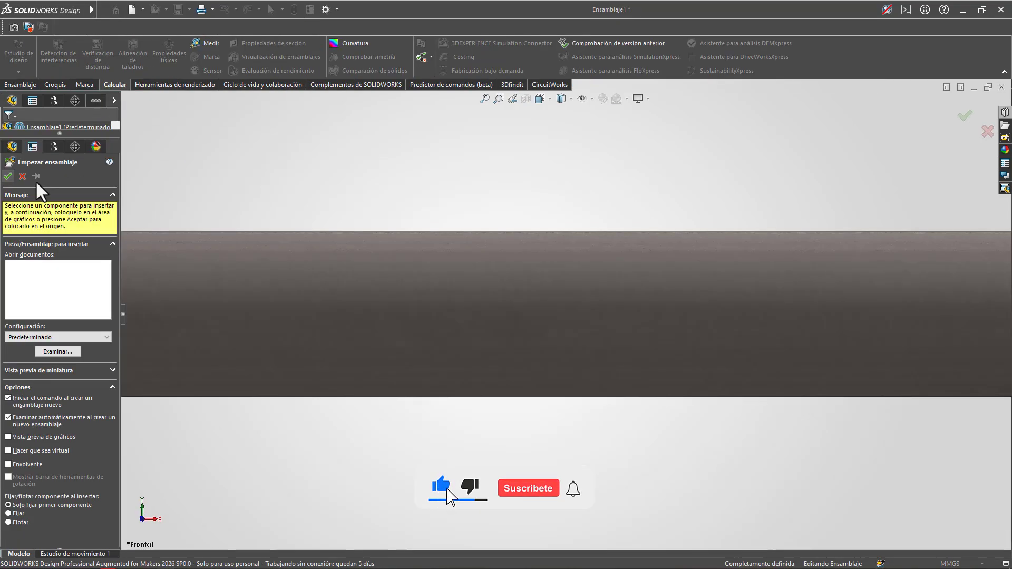
pyautogui.click(12, 177)
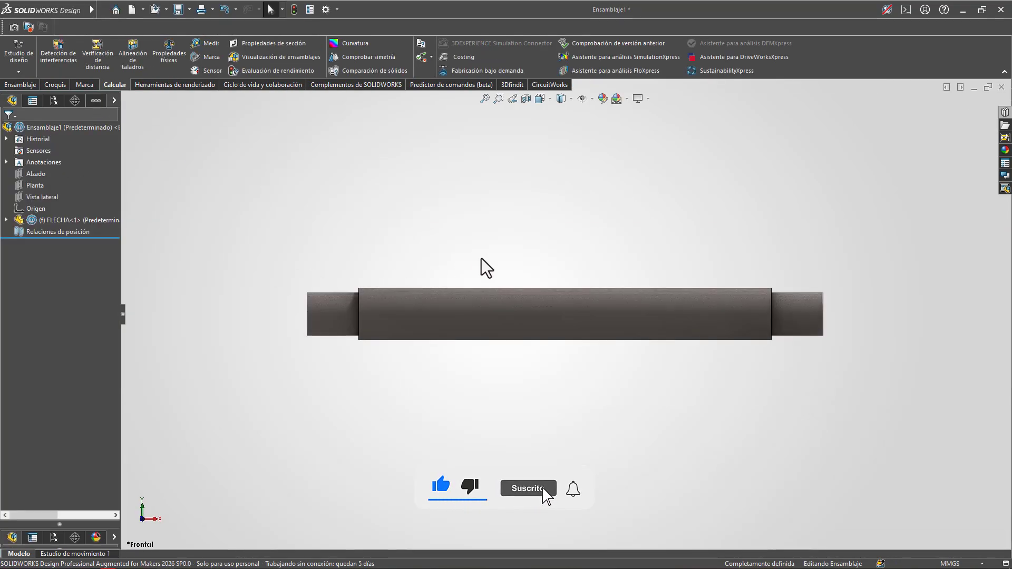
# View the shaft isometrically and insert the 6793K36 steel machinable-bore sprocket beside its reduced end.
pyautogui.hotkey('ctrl', '7')
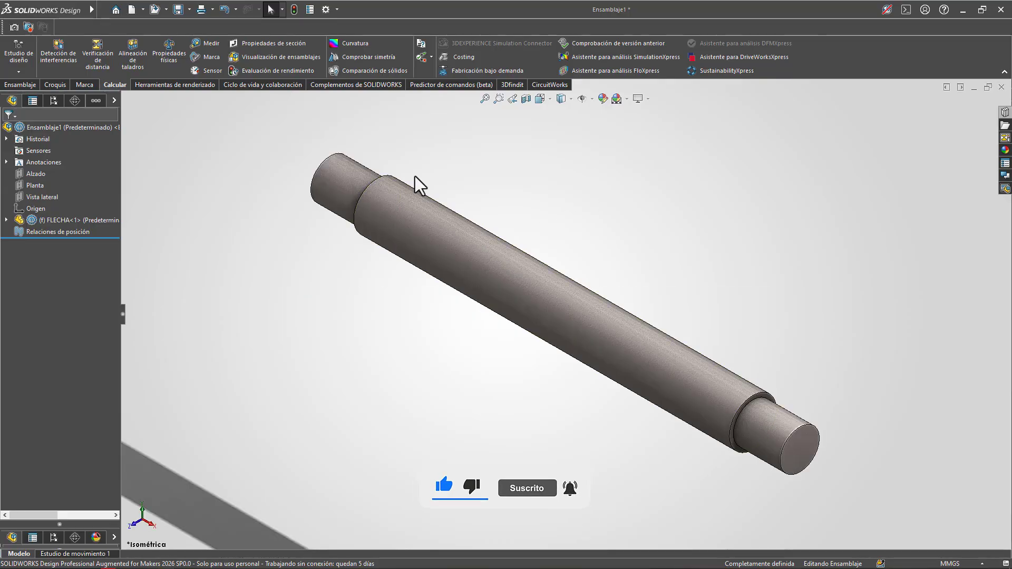
pyautogui.hotkey('ctrl', 'F2')
pyautogui.moveTo(433, 259); pyautogui.dragTo(907, 306)
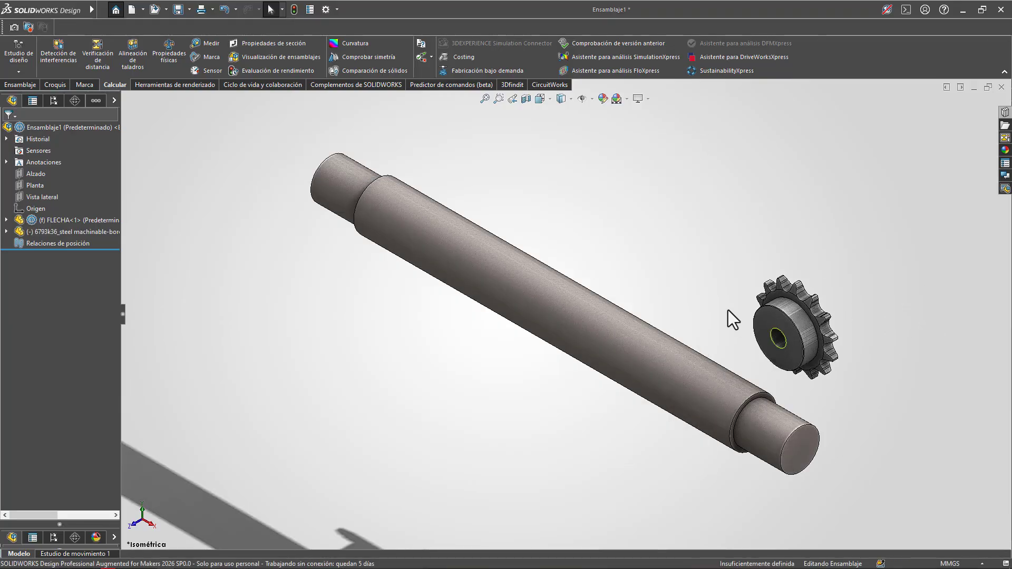
# Inspect the sprocket up close and check the diameter of its bore.
pyautogui.scroll(-6, 785, 363)
pyautogui.click(818, 268)
pyautogui.rightClick(818, 270)
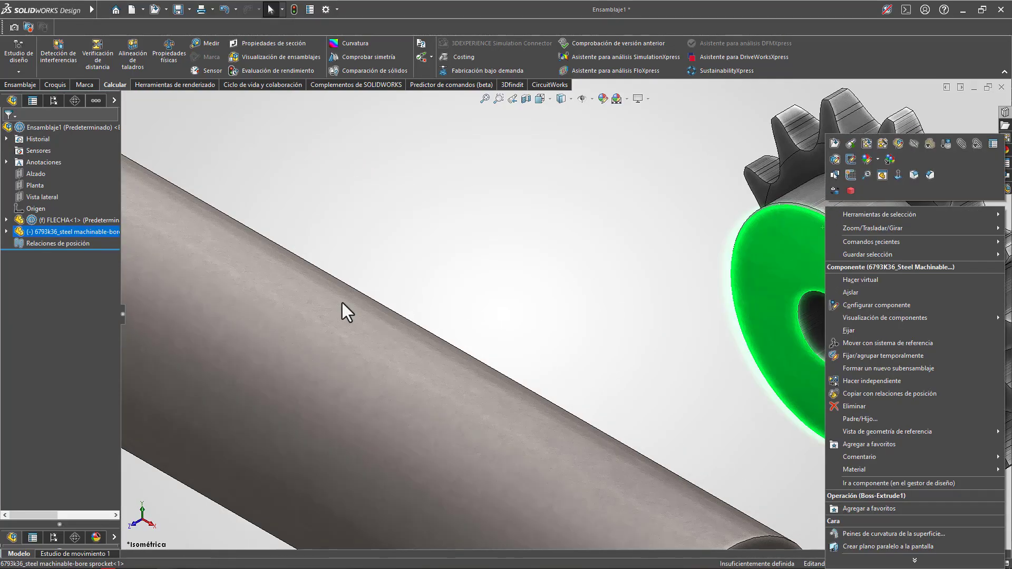
pyautogui.click(231, 250)
pyautogui.moveTo(844, 267); pyautogui.dragTo(748, 296, button='right')
pyautogui.scroll(4, 799, 314)
pyautogui.scroll(-3, 694, 292)
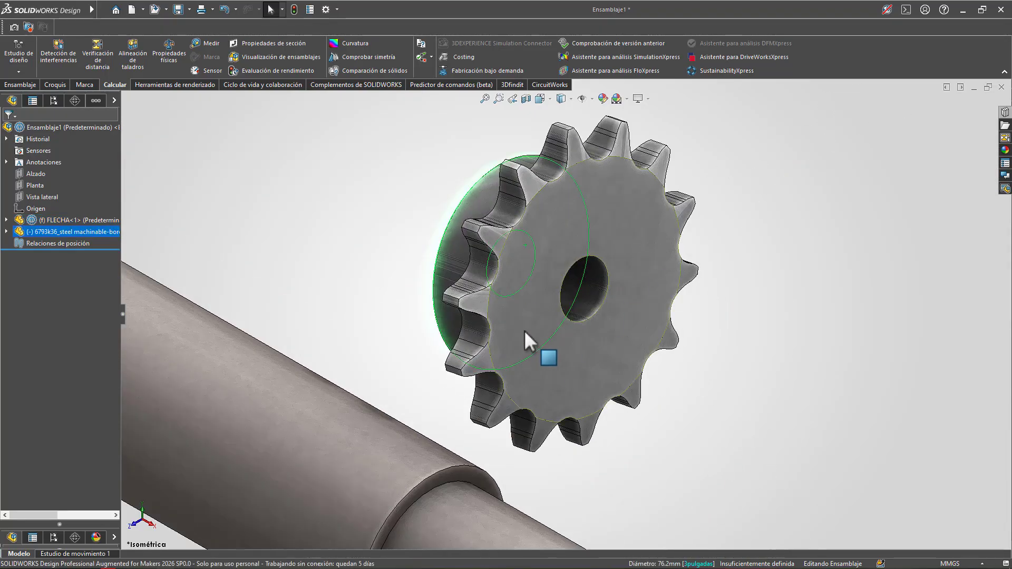
pyautogui.click(309, 327)
pyautogui.click(584, 297)
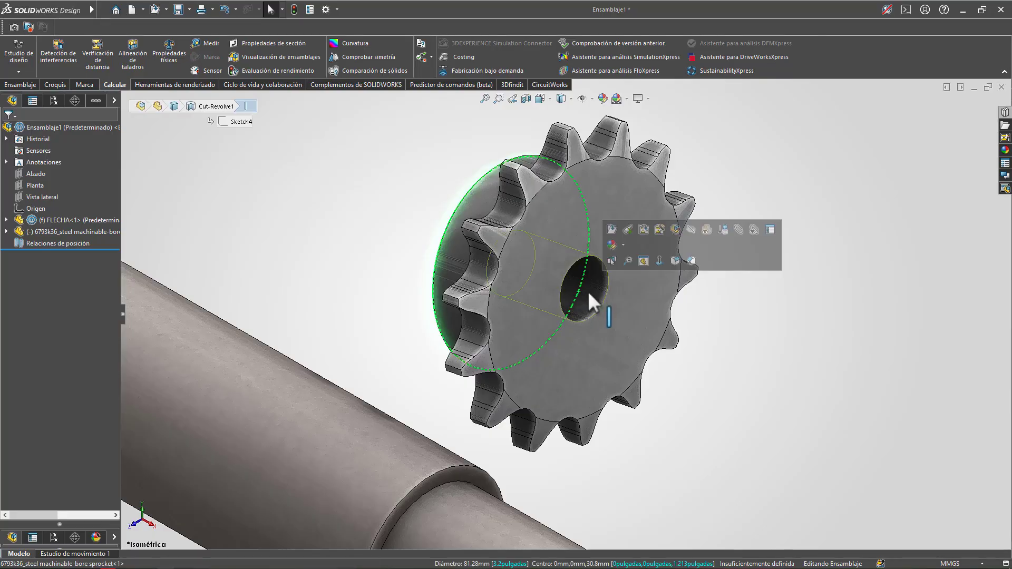
pyautogui.click(590, 291)
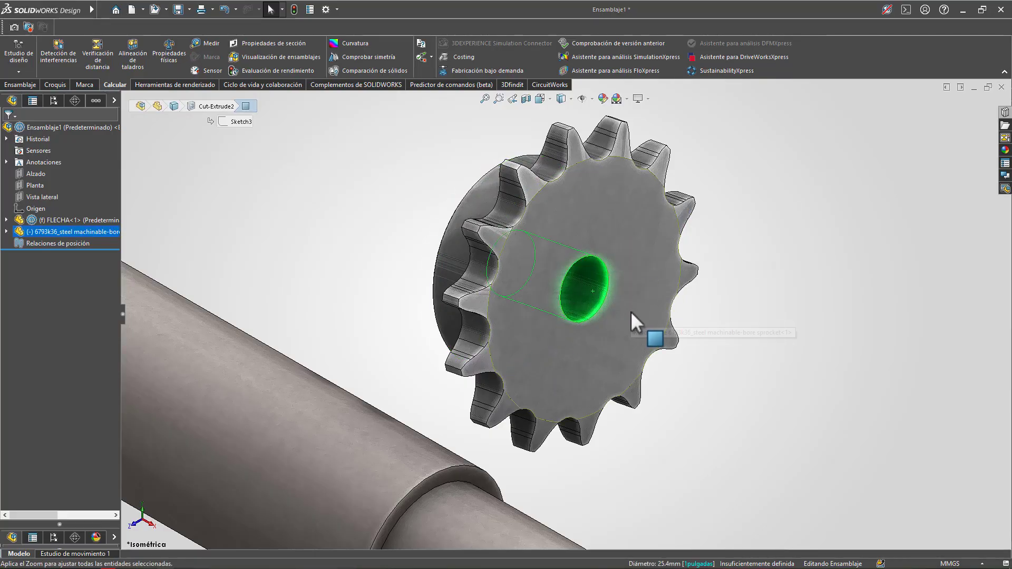
pyautogui.scroll(3, 444, 342)
pyautogui.scroll(-2, 527, 390)
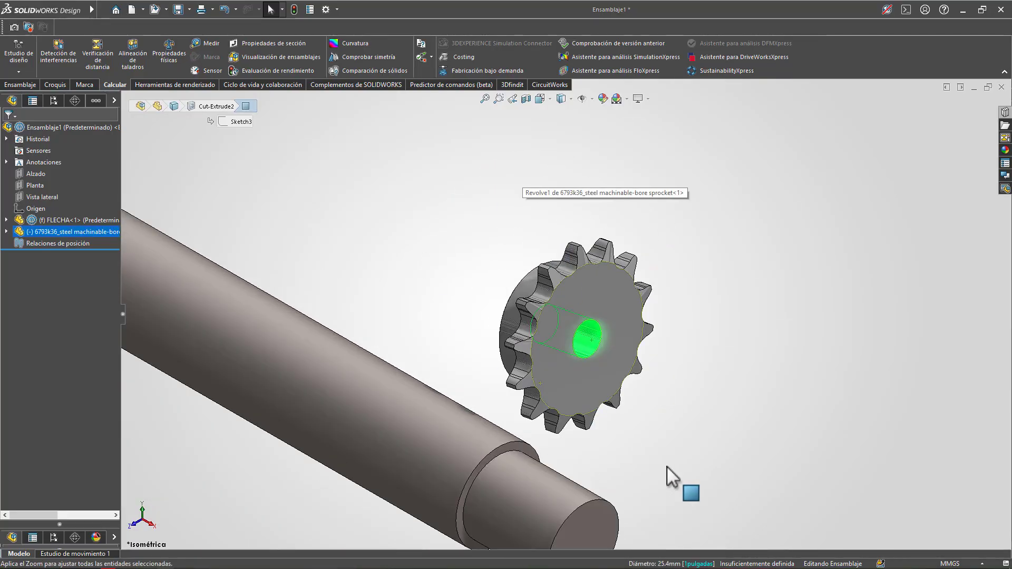
pyautogui.scroll(-2, 590, 299)
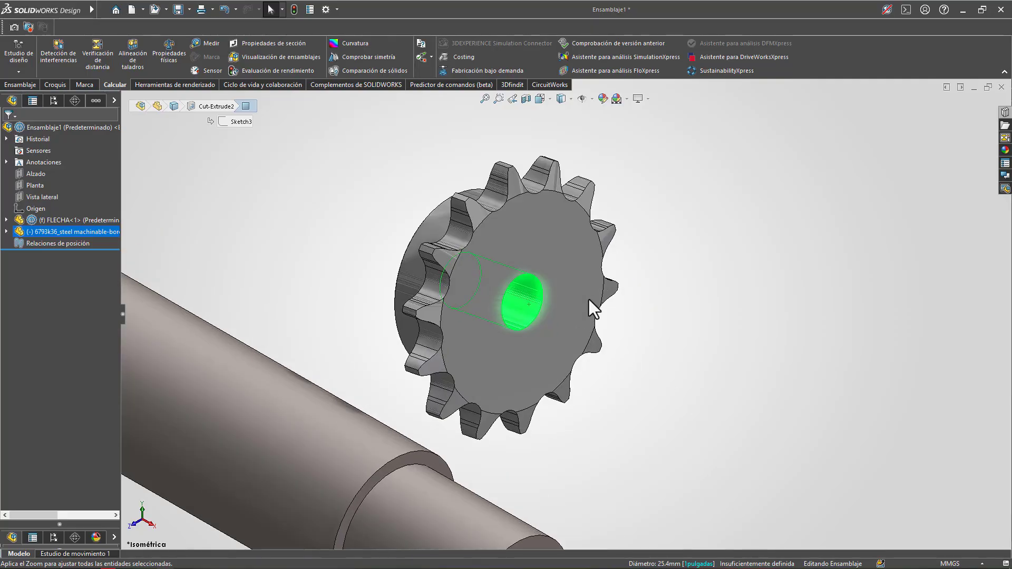
# Open the sprocket part on its own from the assembly, accepting the previous-version file notice.
pyautogui.click(290, 231)
pyautogui.click(554, 260)
pyautogui.click(585, 178)
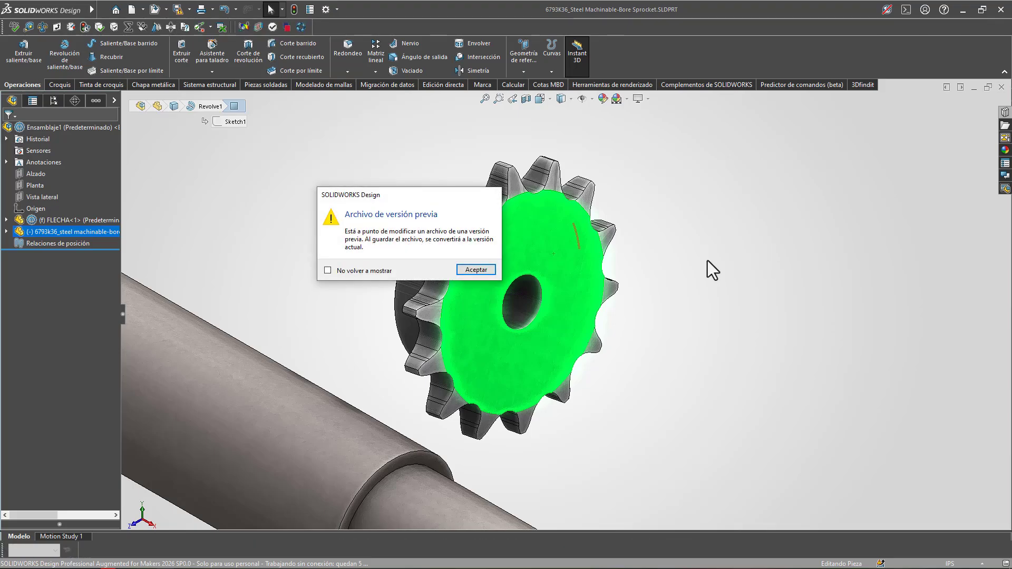
pyautogui.click(475, 270)
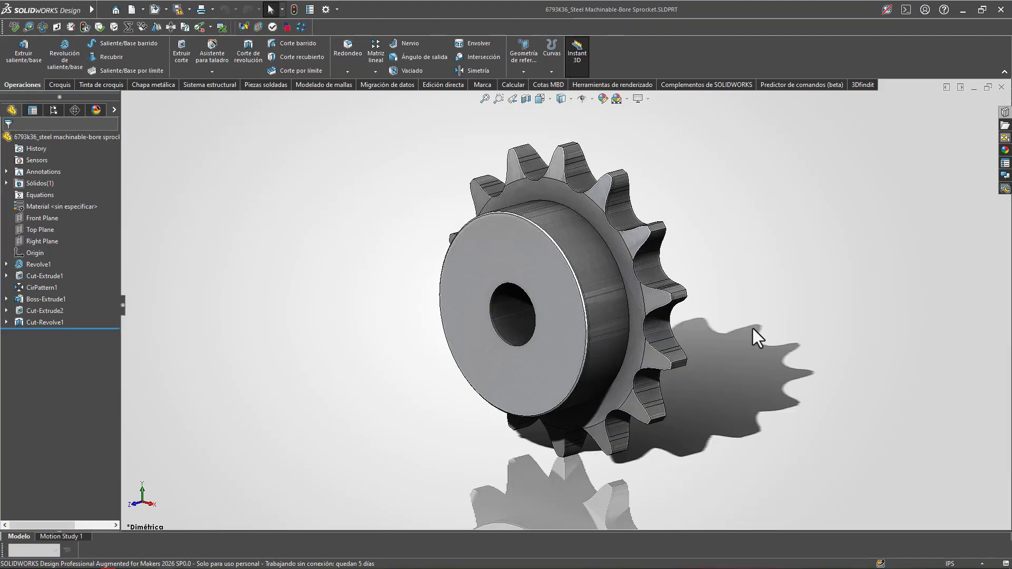
# Sketch a 2.5 in diameter circle centred on the origin on the sprocket's hub face.
pyautogui.hotkey('ctrl', '1')
pyautogui.click(628, 257)
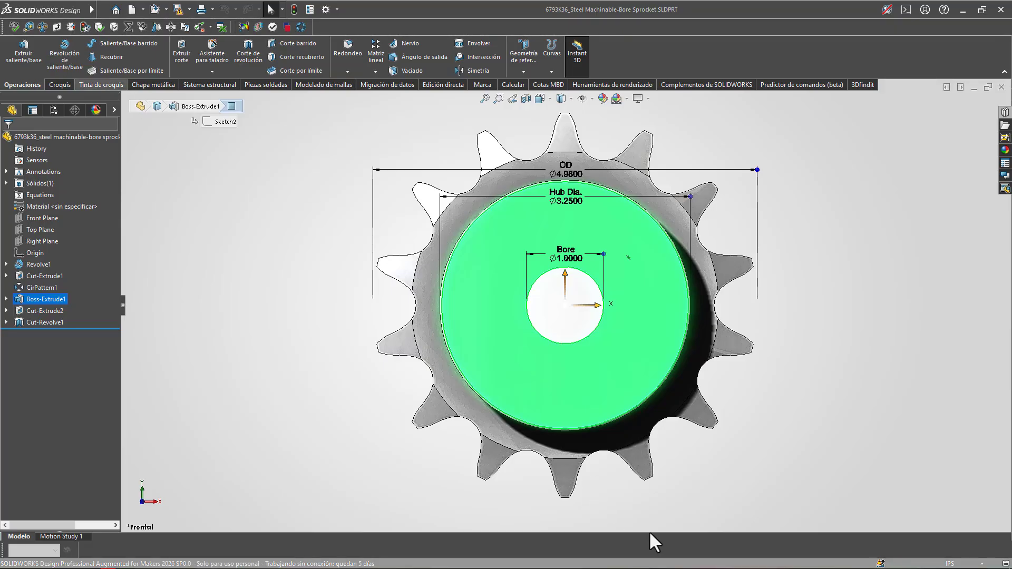
pyautogui.click(59, 85)
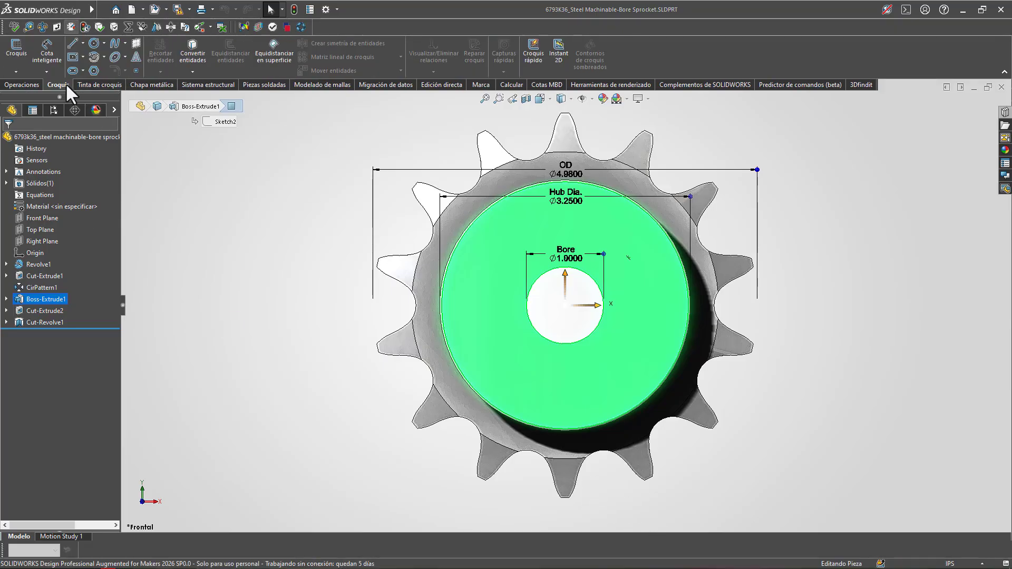
pyautogui.click(95, 44)
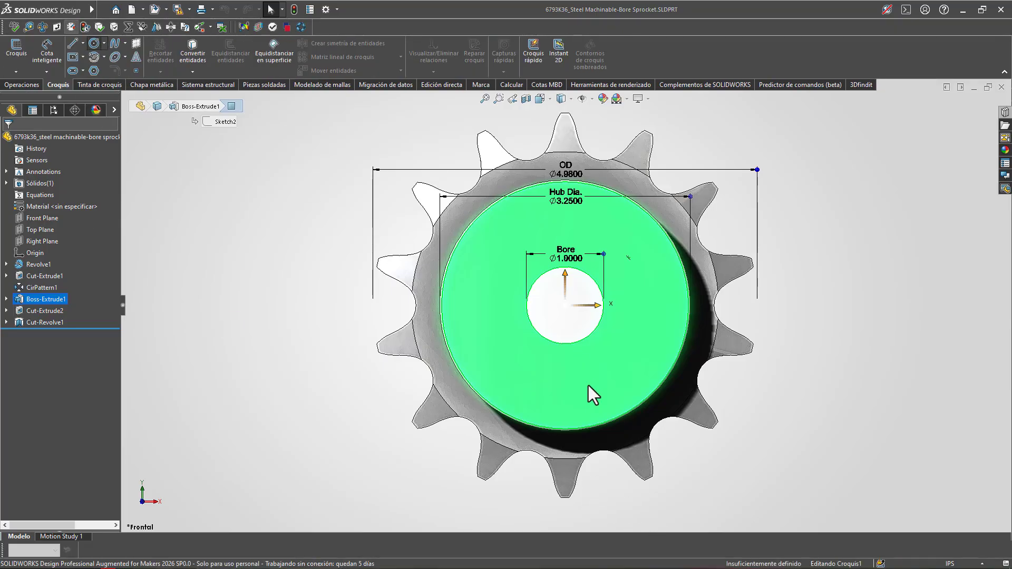
pyautogui.click(565, 305)
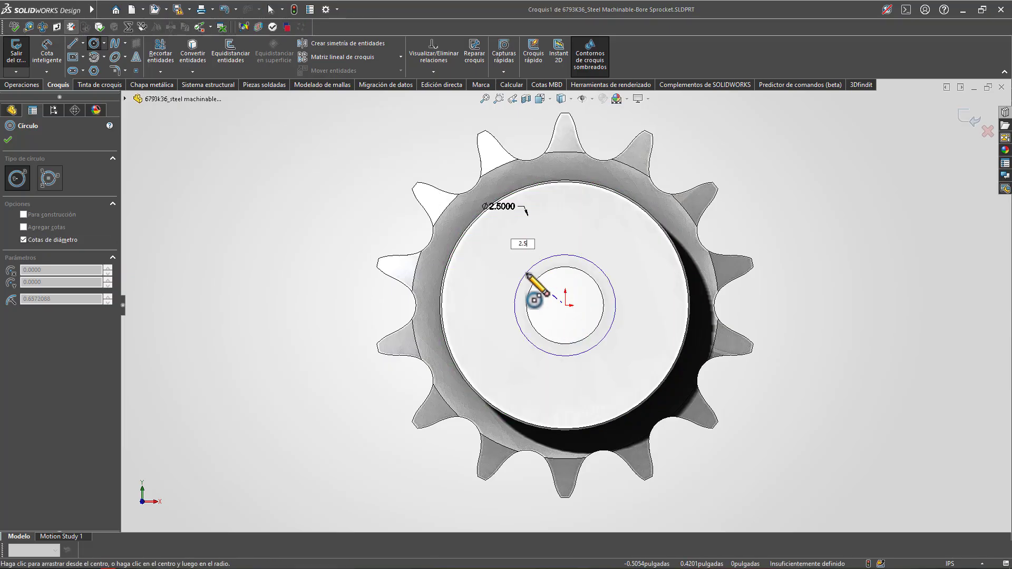
pyautogui.press('Return')
pyautogui.press('Escape')
# Cut-extrude the circle through all of the sprocket to enlarge its bore.
pyautogui.click(31, 82)
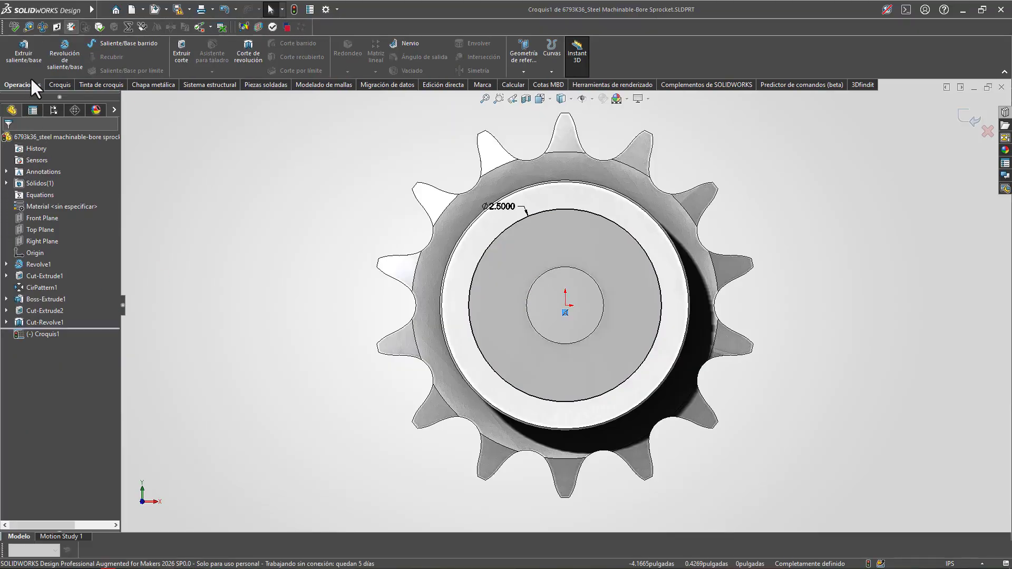
pyautogui.click(179, 52)
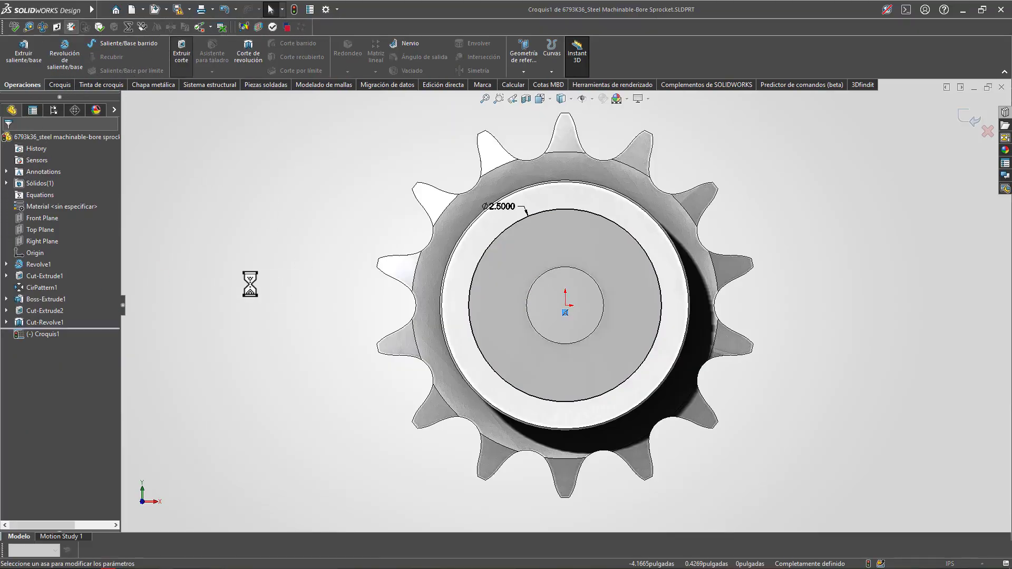
pyautogui.click(42, 203)
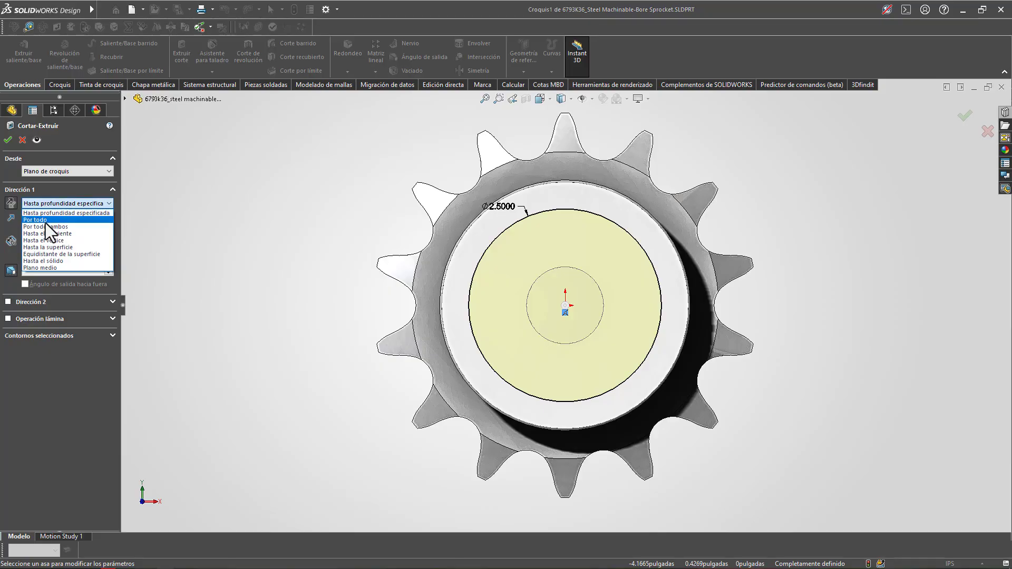
pyautogui.click(46, 222)
pyautogui.click(8, 139)
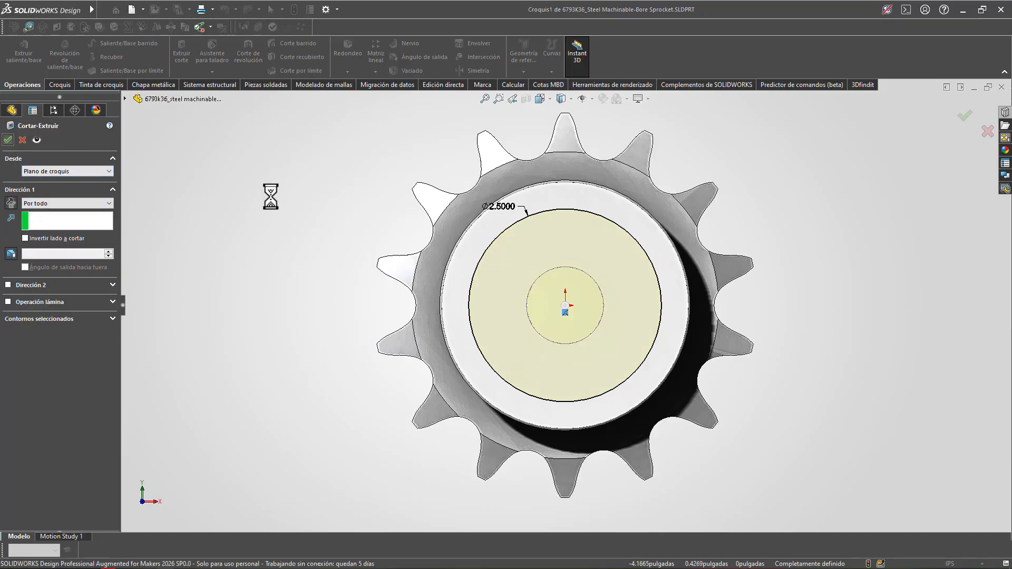
pyautogui.moveTo(271, 196); pyautogui.dragTo(249, 262, button='middle')
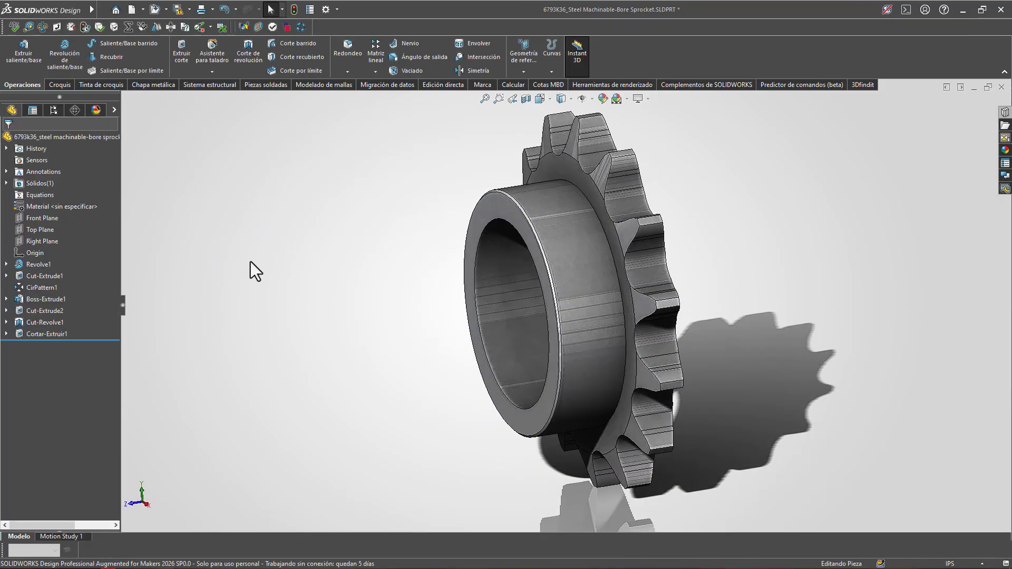
# Save the modified sprocket part and return to the assembly with no command active.
pyautogui.hotkey('ctrl', 's')
pyautogui.click(428, 269)
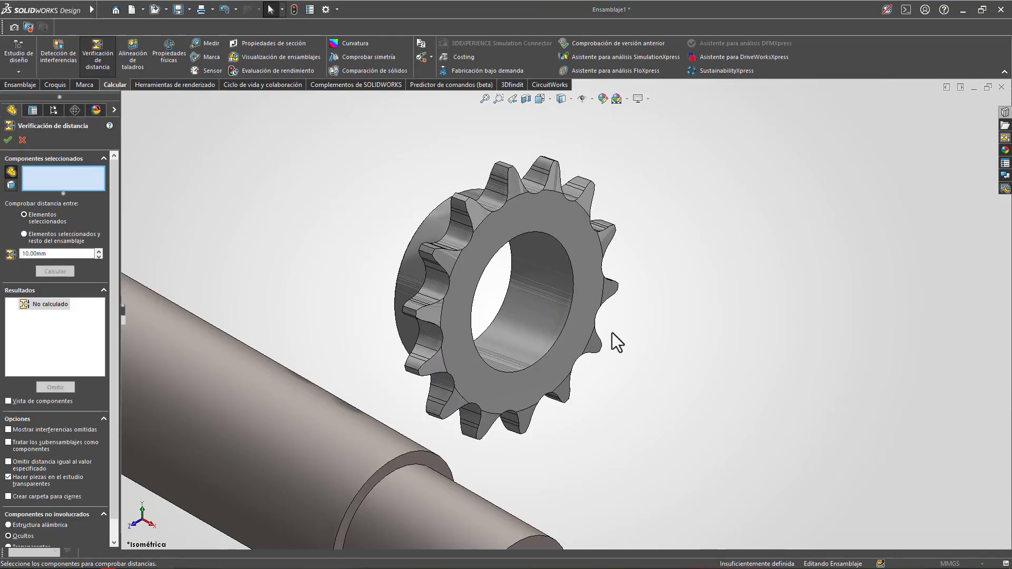
pyautogui.press('Escape')
# Add a concentric mate between the sprocket's bore and the shaft's reduced end section.
pyautogui.click(548, 315)
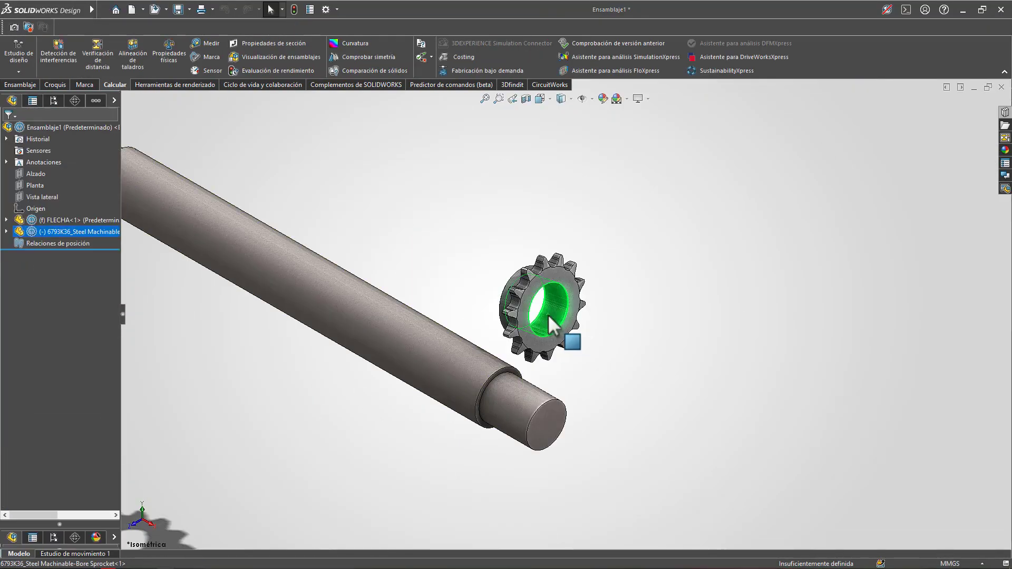
pyautogui.keyDown('ctrl'); pyautogui.click(517, 395); pyautogui.keyUp('ctrl')
pyautogui.click(526, 399)
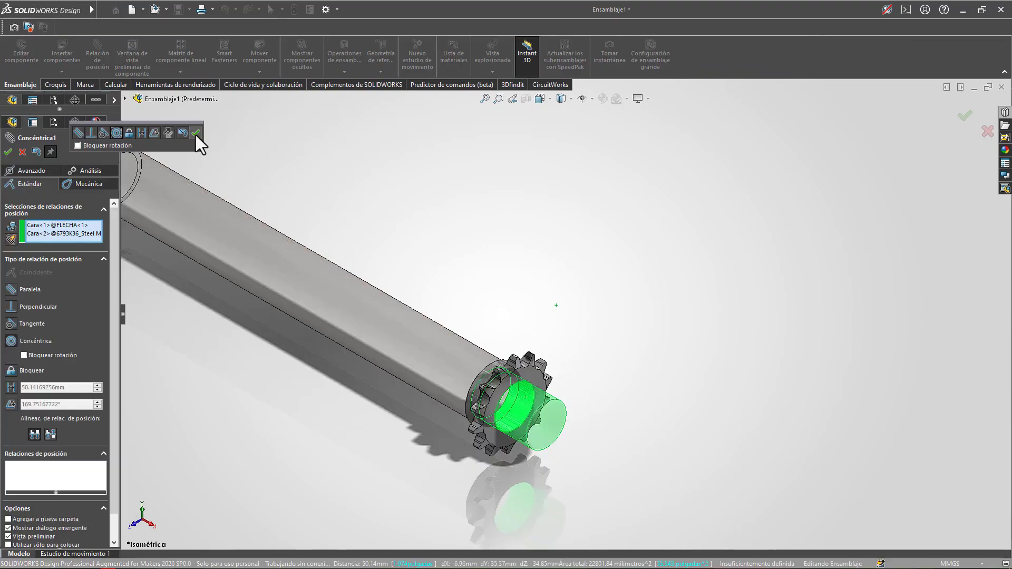
pyautogui.click(195, 135)
# Add a coincident mate between the sprocket's hub end face and the shaft's shoulder face, and finish mating.
pyautogui.scroll(-5, 619, 523)
pyautogui.scroll(4, 311, 159)
pyautogui.scroll(-6, 264, 127)
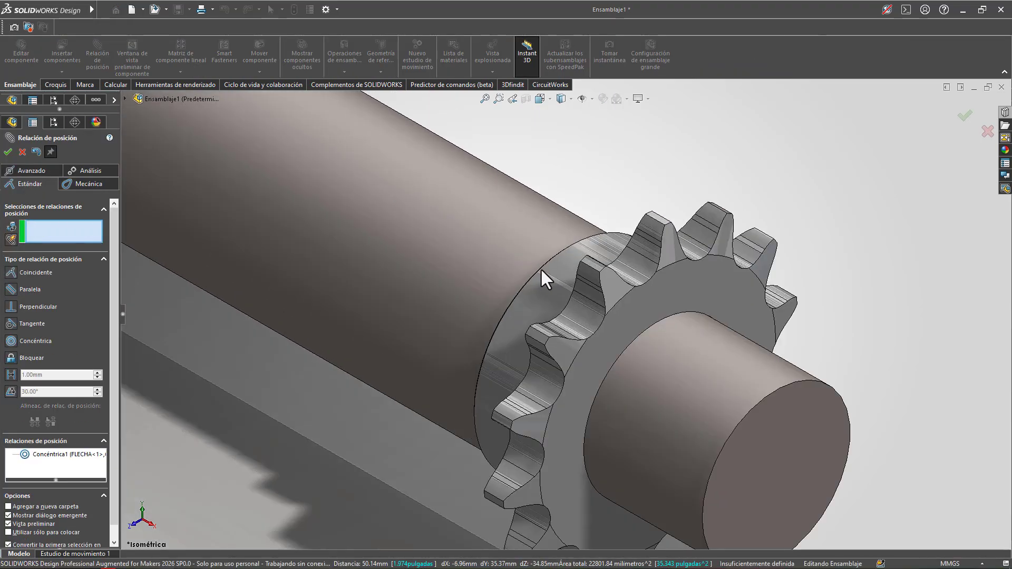
pyautogui.moveTo(686, 348); pyautogui.dragTo(818, 372, button='middle')
pyautogui.scroll(-3, 769, 346)
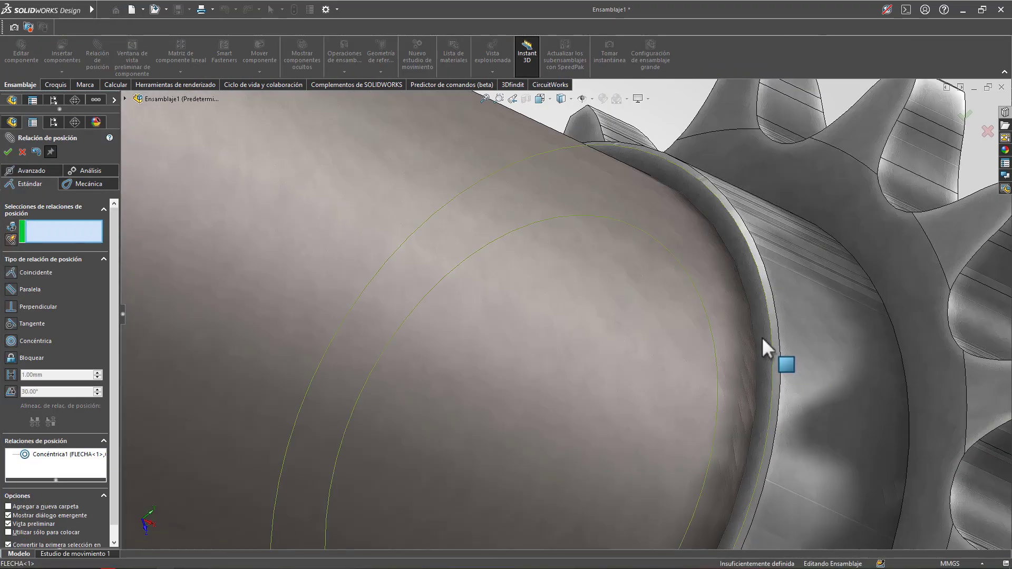
pyautogui.click(762, 336)
pyautogui.moveTo(759, 337)
pyautogui.mouseDown(button='middle')
pyautogui.moveTo(671, 321)
pyautogui.moveTo(773, 346)
pyautogui.mouseUp(button='middle')
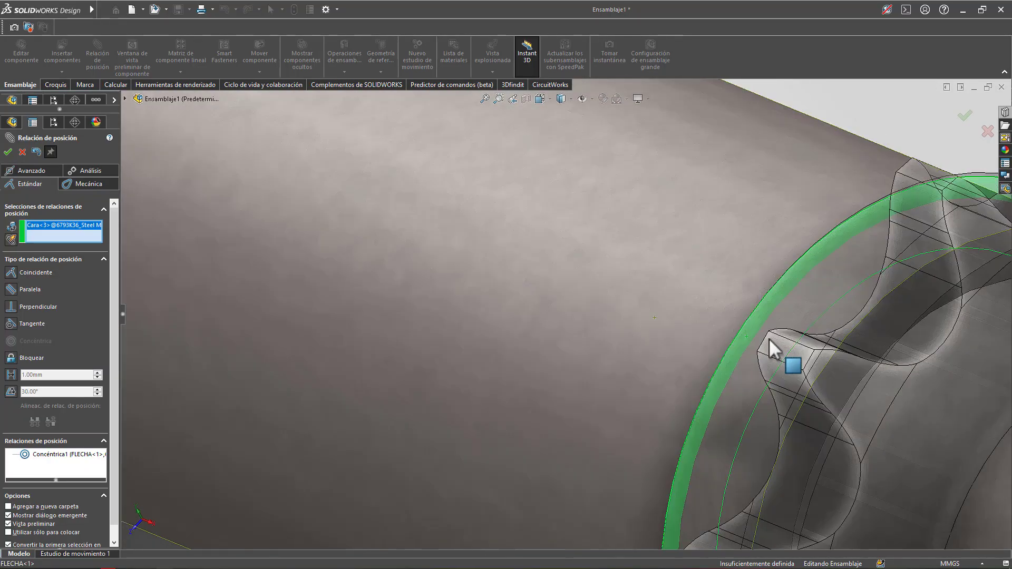
pyautogui.click(851, 376)
pyautogui.rightClick(848, 367)
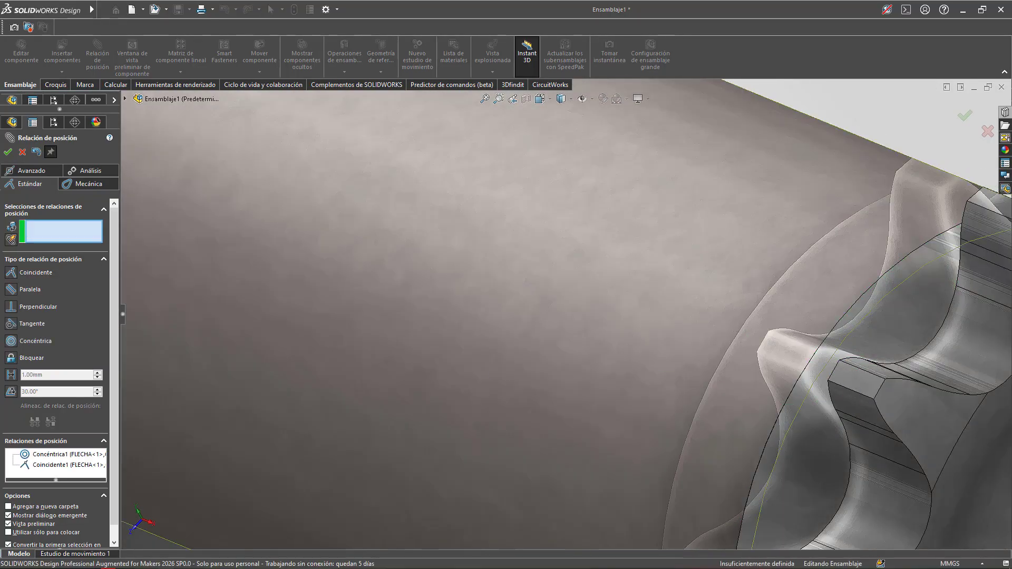
pyautogui.click(8, 151)
# Rotate the mated sprocket about the shaft to check its remaining freedom of movement.
pyautogui.scroll(5, 883, 493)
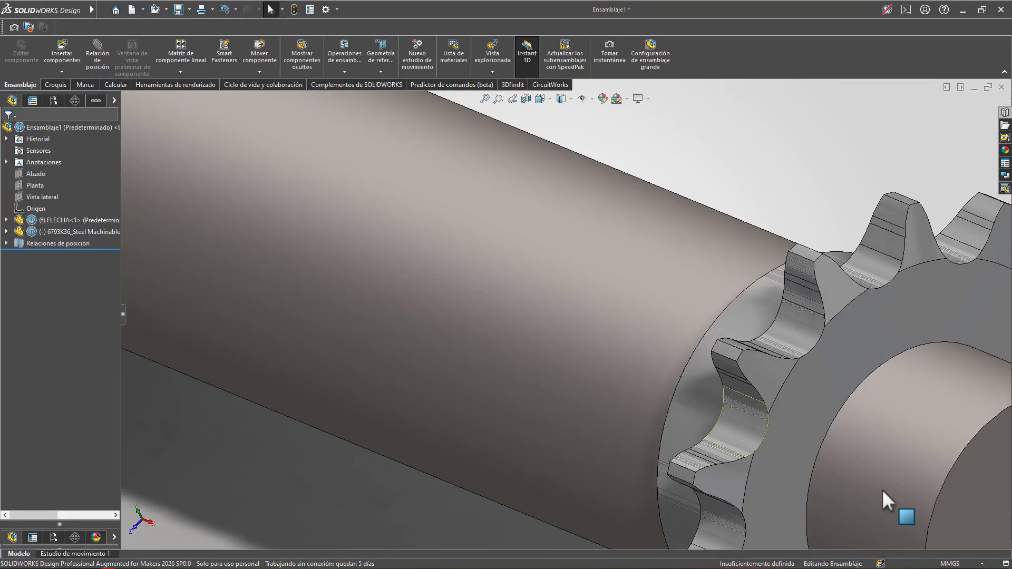
pyautogui.scroll(5, 719, 355)
pyautogui.scroll(-5, 705, 329)
pyautogui.moveTo(476, 286); pyautogui.dragTo(514, 300)
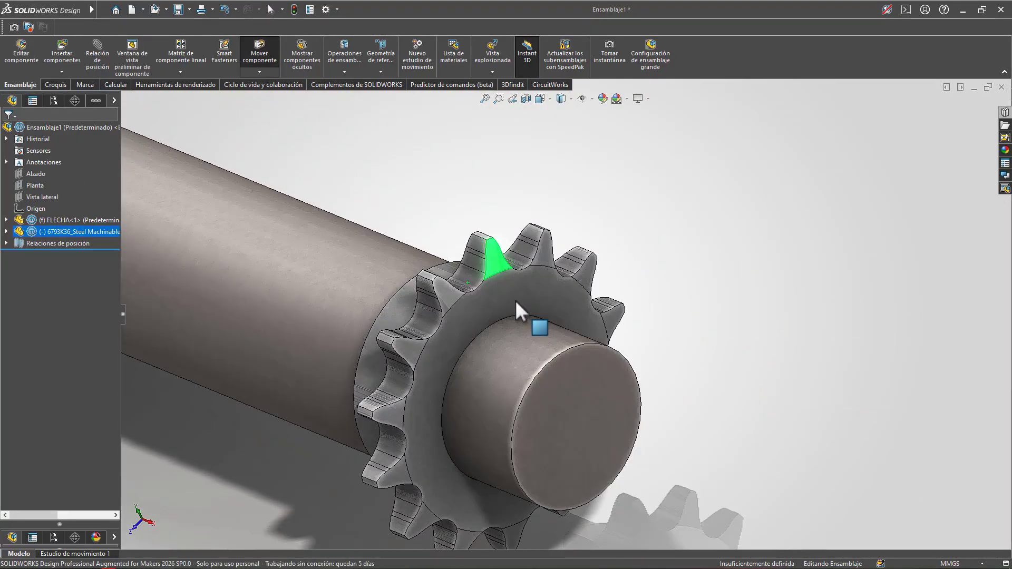
pyautogui.scroll(5, 514, 300)
pyautogui.scroll(-3, 535, 329)
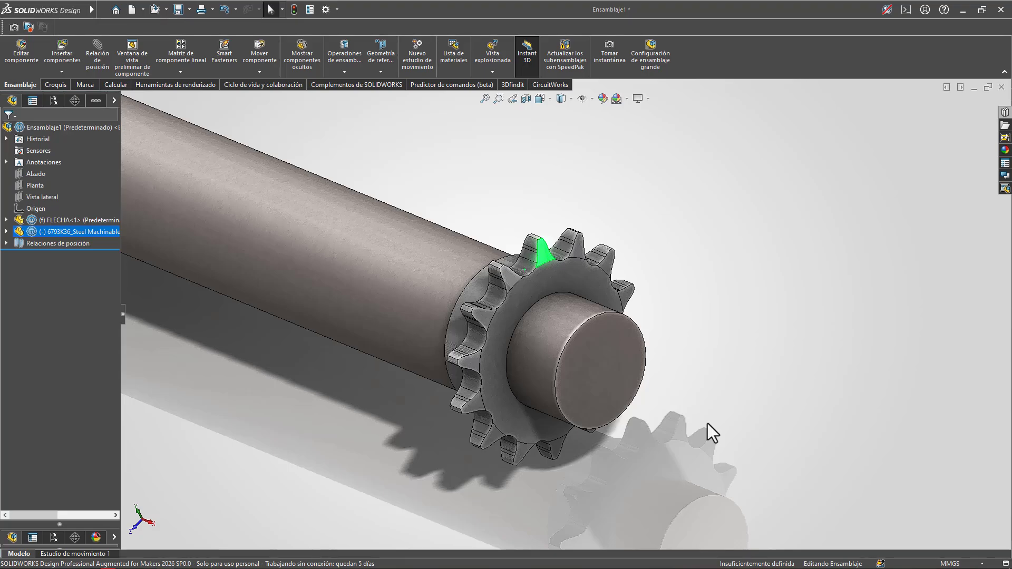
# Check the diameter of the shaft's reduced end where the sprocket is mounted.
pyautogui.click(226, 419)
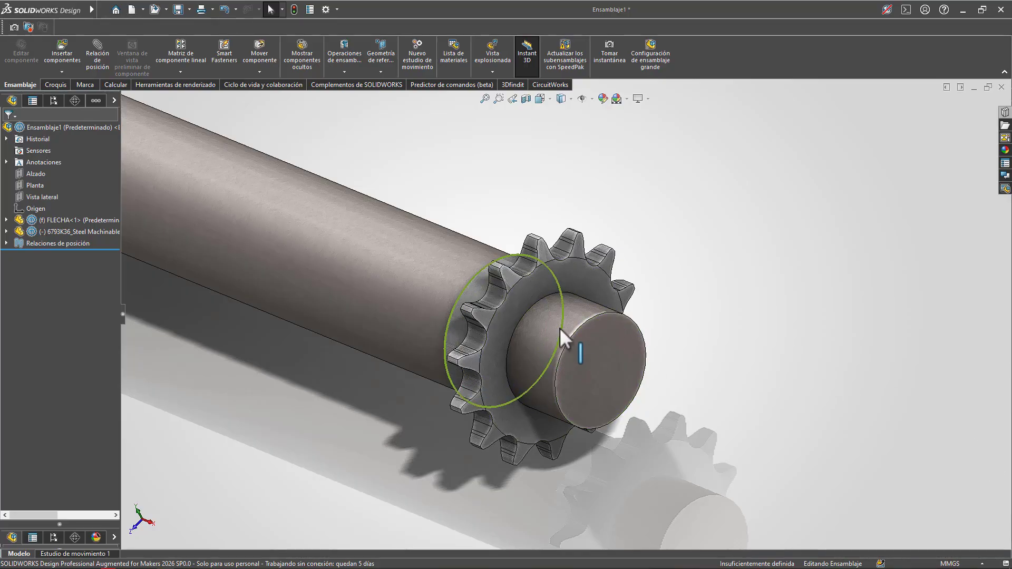
pyautogui.click(573, 326)
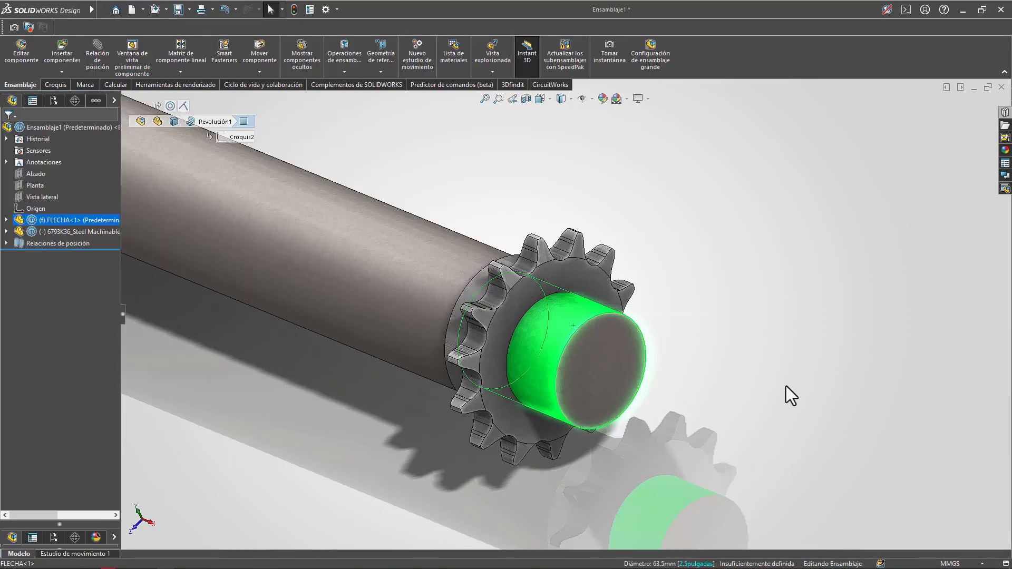
pyautogui.press('Escape')
# Switch to the keyway and key size PDF in Adobe Acrobat Reader, consult the English standard size table, and return to the SOLIDWORKS assembly.
pyautogui.moveTo(280, 561)
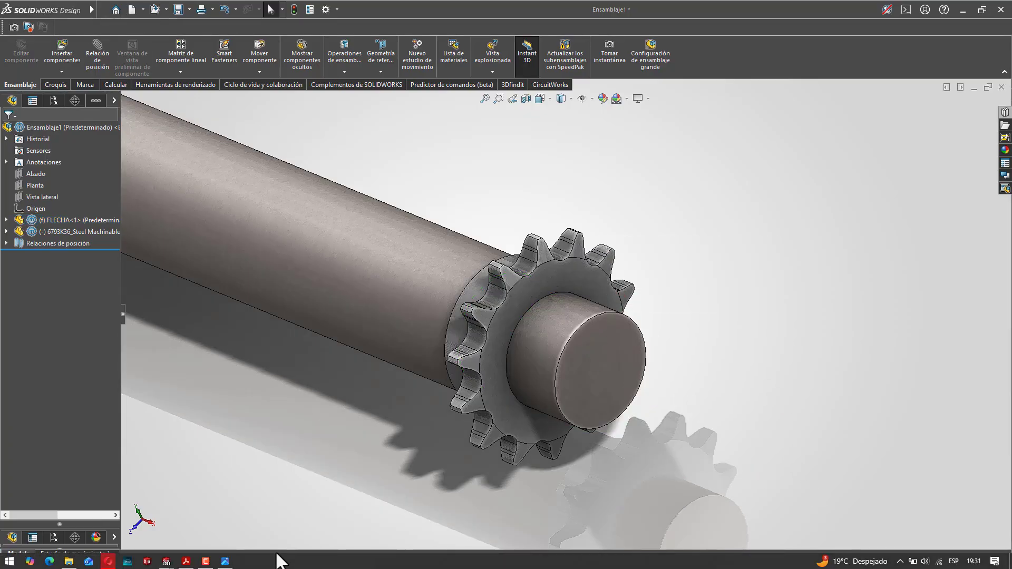
pyautogui.click(187, 561)
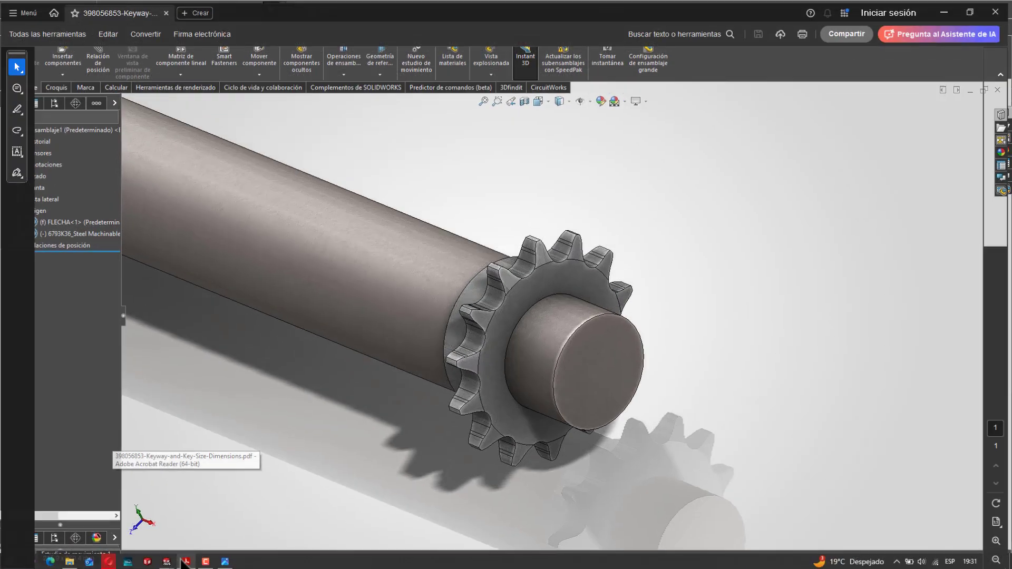
pyautogui.scroll(-3, 335, 147)
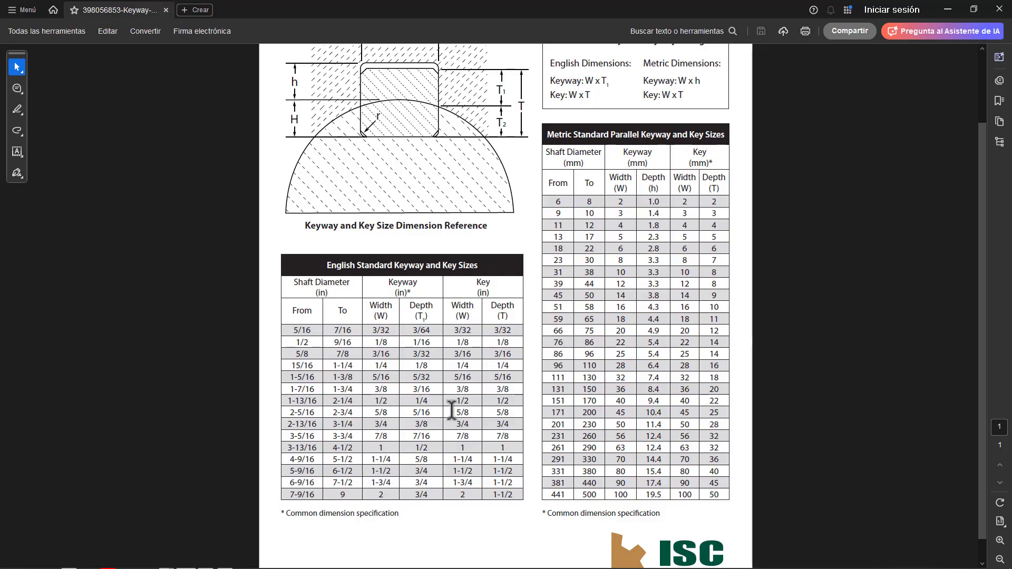
pyautogui.click(947, 12)
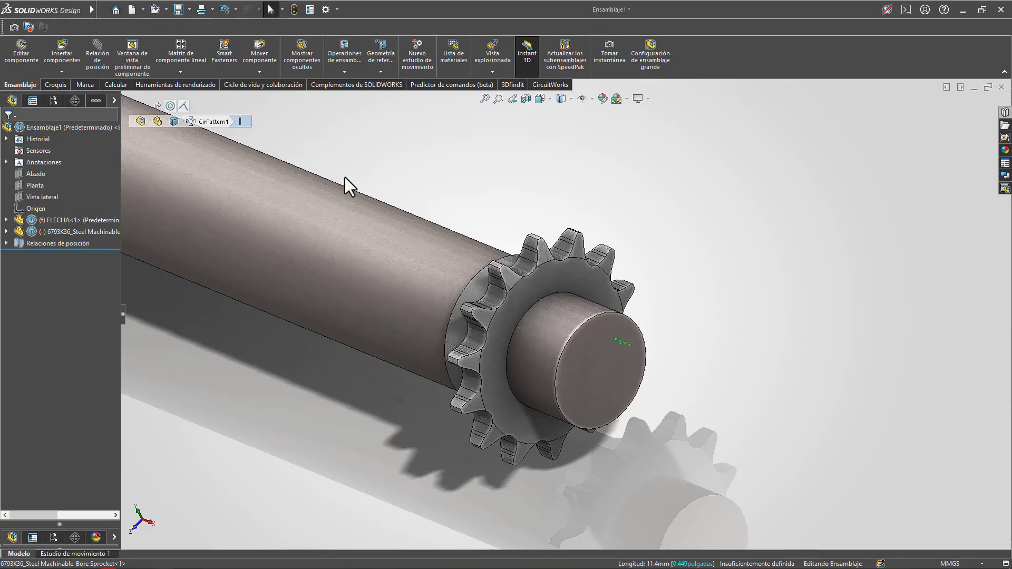
# Open the FLECHA shaft part from the assembly and start a new sketch on its Planta plane.
pyautogui.click(315, 245)
pyautogui.click(371, 164)
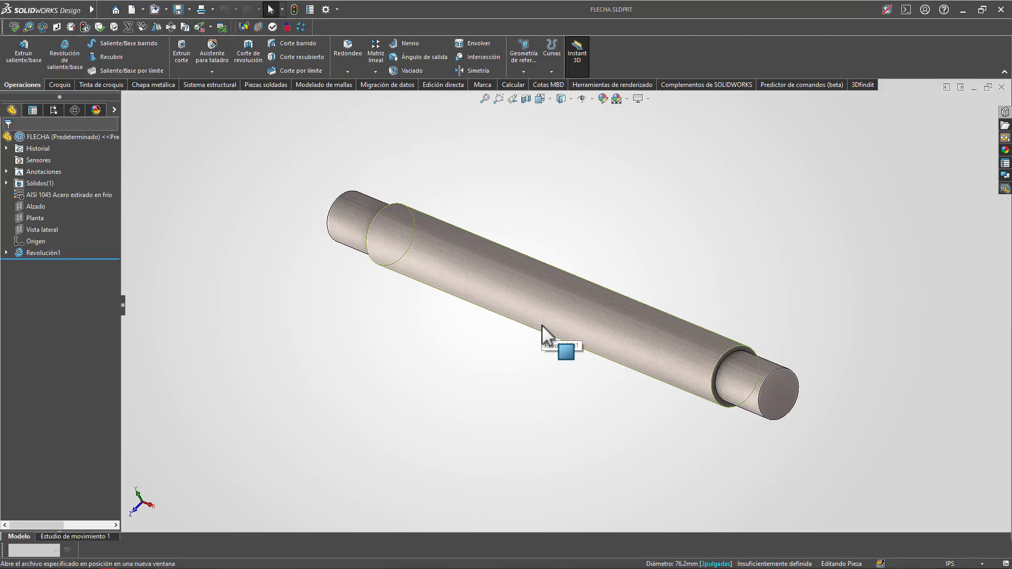
pyautogui.hotkey('ctrl', '6')
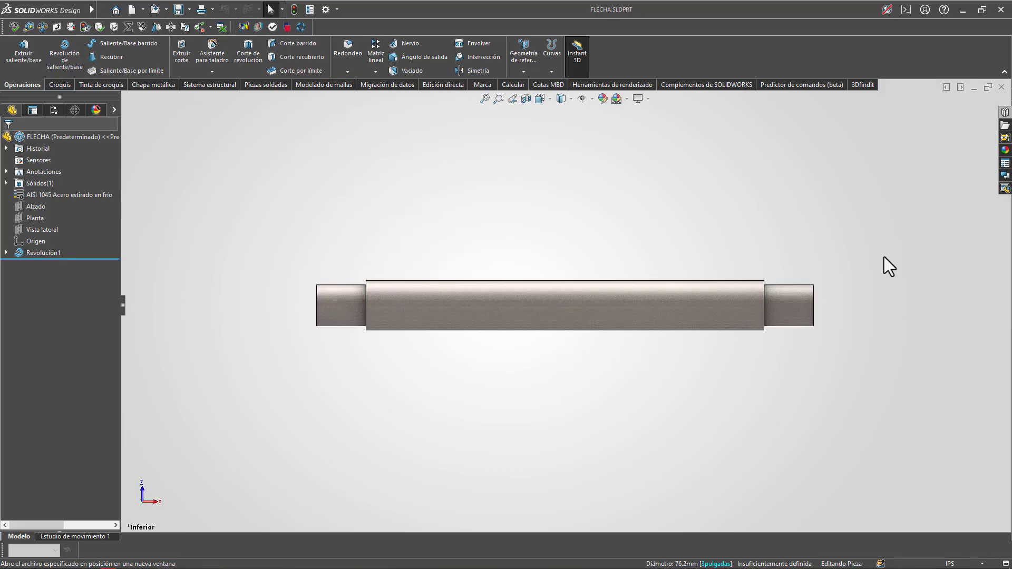
pyautogui.scroll(-3, 884, 265)
pyautogui.click(40, 217)
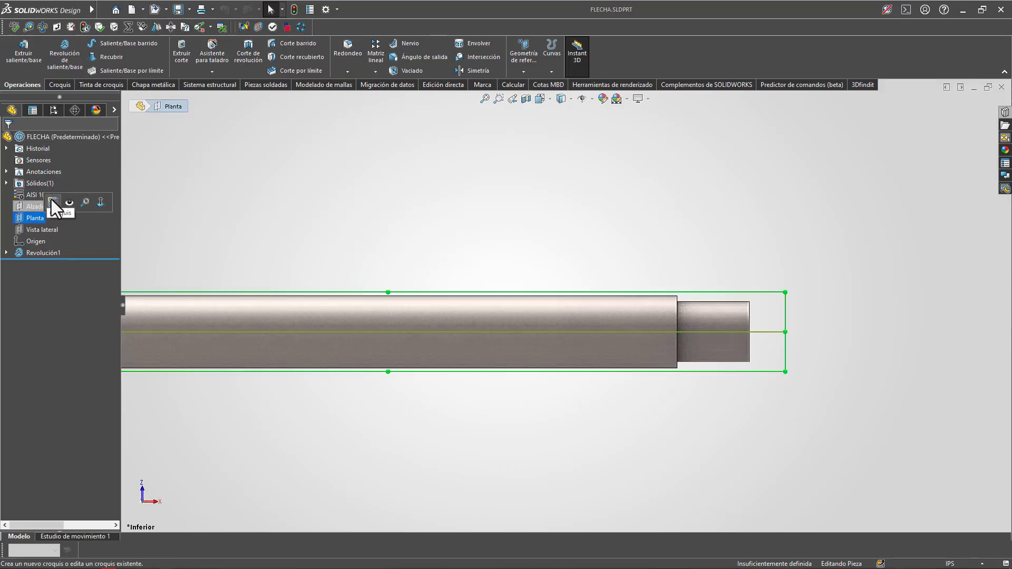
pyautogui.click(52, 199)
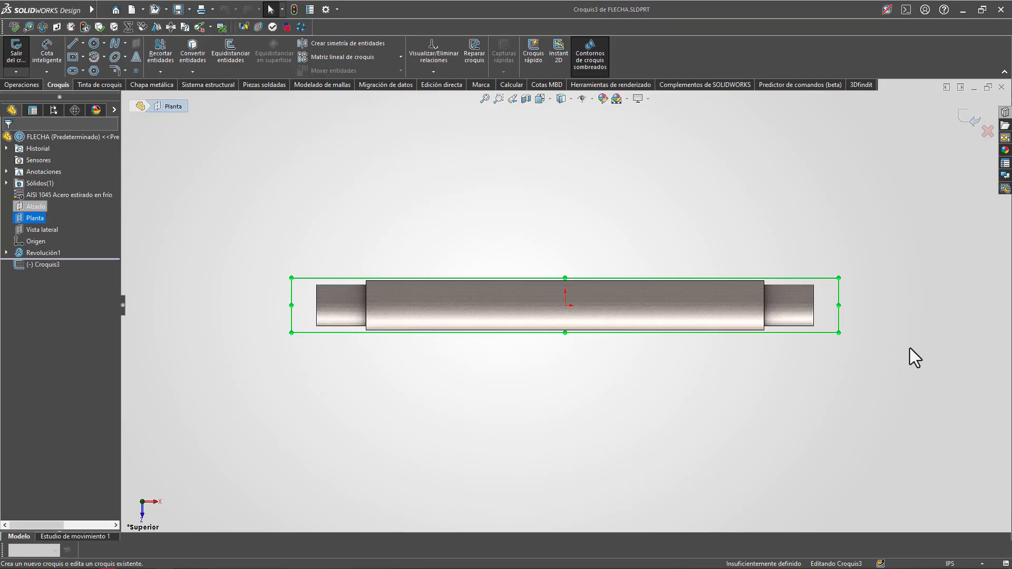
# Draw a centerpoint straight slot centred on the midpoint of the shaft's end edge, 0.625 in wide and about 4.56 in between arc centres.
pyautogui.click(73, 71)
pyautogui.scroll(-4, 916, 300)
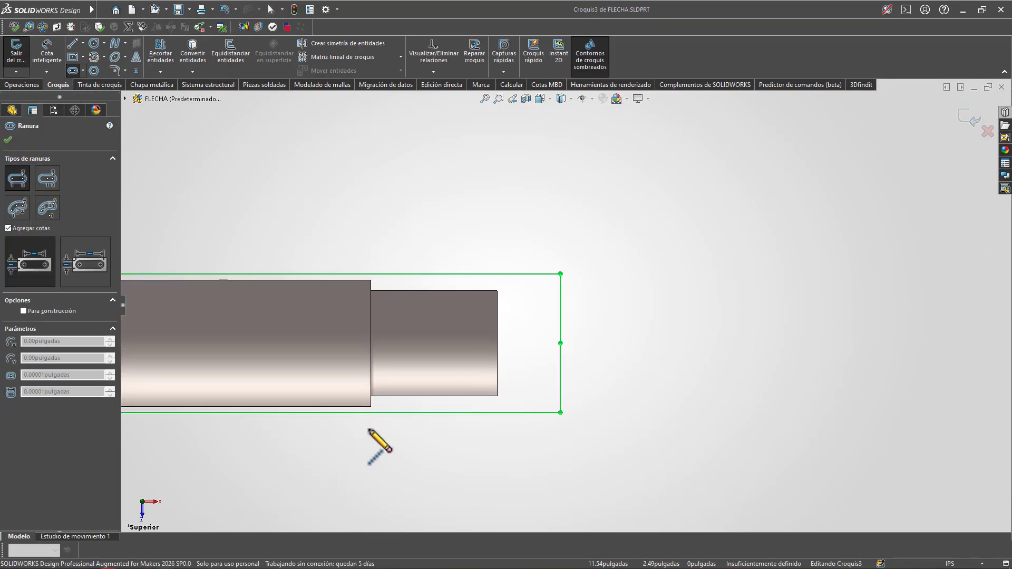
pyautogui.scroll(-2, 490, 349)
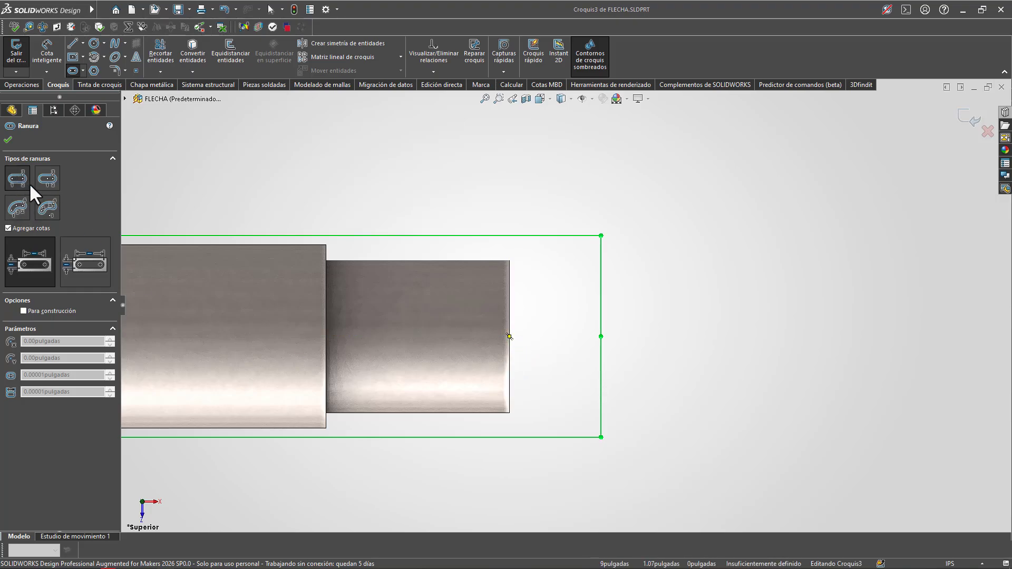
pyautogui.click(41, 178)
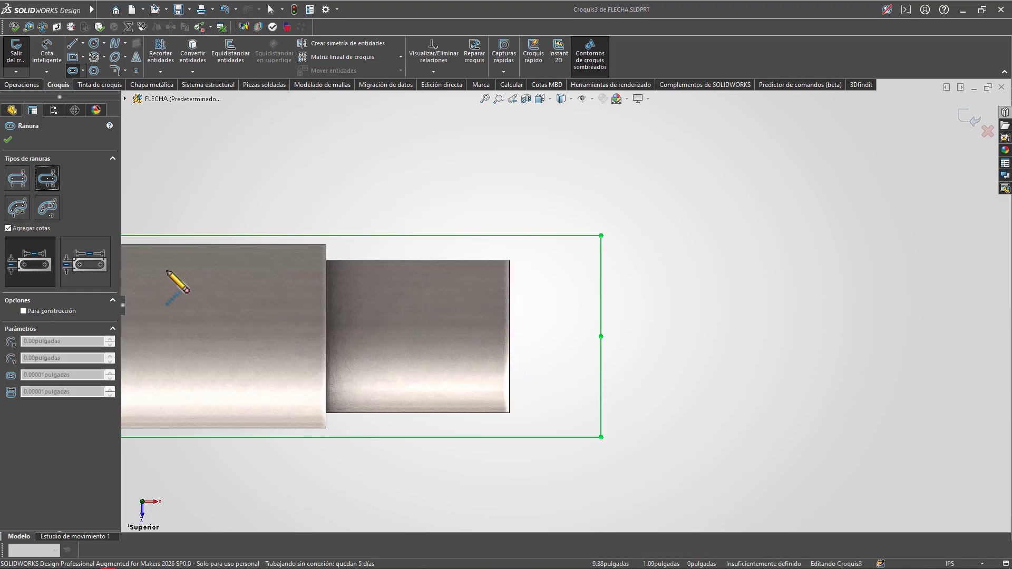
pyautogui.click(509, 336)
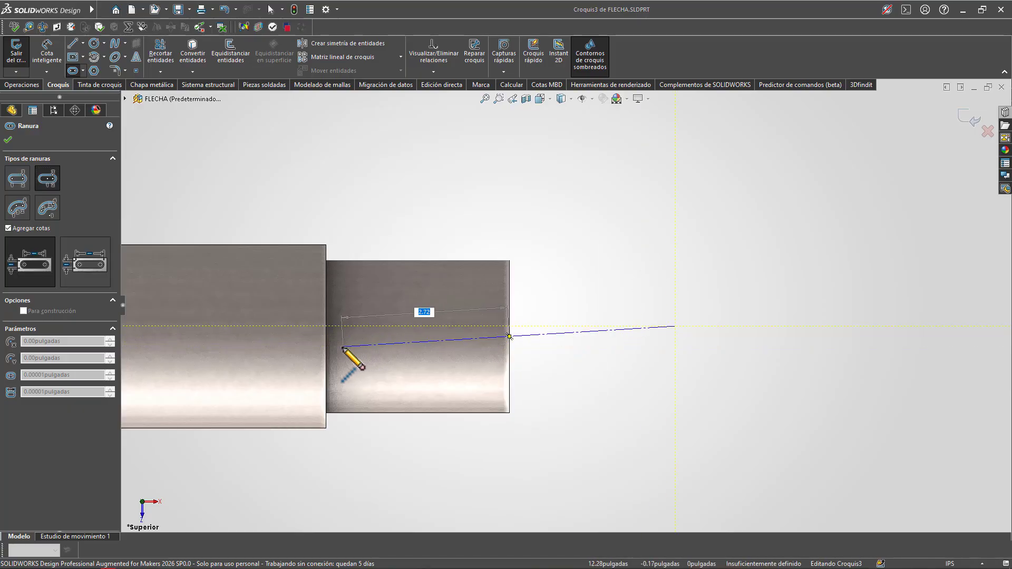
pyautogui.click(371, 338)
pyautogui.click(382, 319)
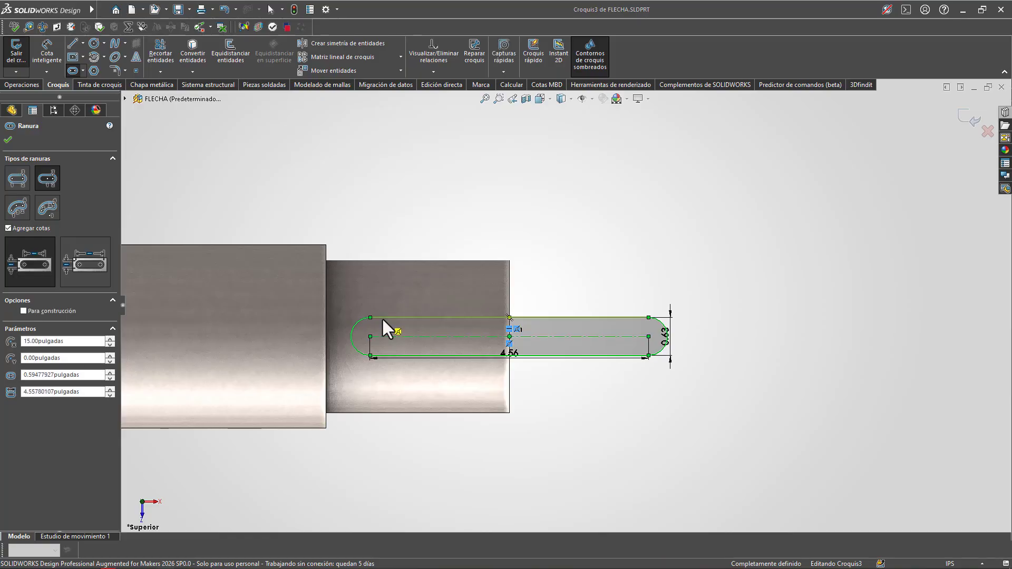
pyautogui.press('Escape')
# Delete the slot's length dimension and make its inner end arc tangent to the shaft's shoulder edge.
pyautogui.moveTo(509, 353); pyautogui.dragTo(530, 400)
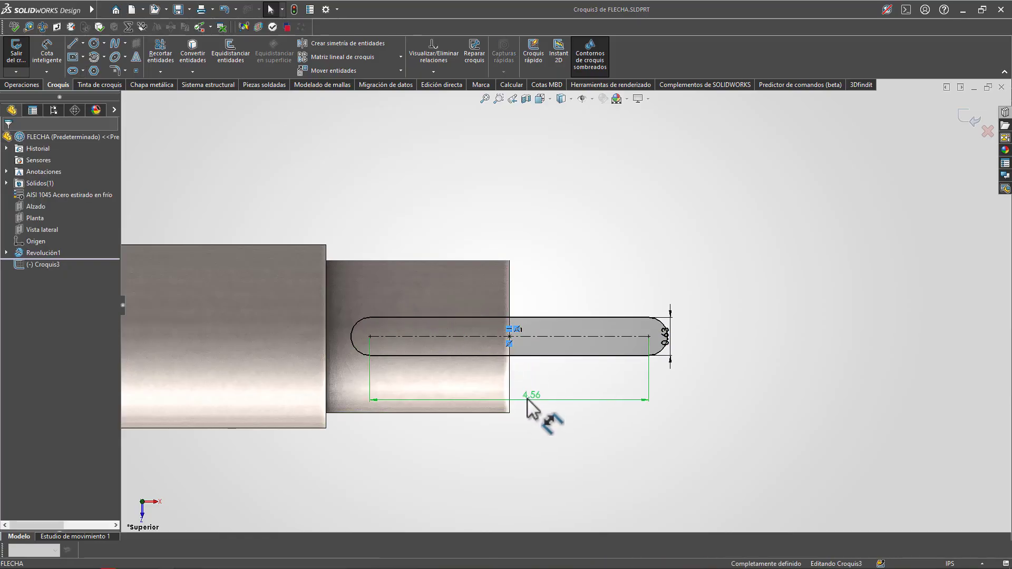
pyautogui.click(531, 395)
pyautogui.press('Delete')
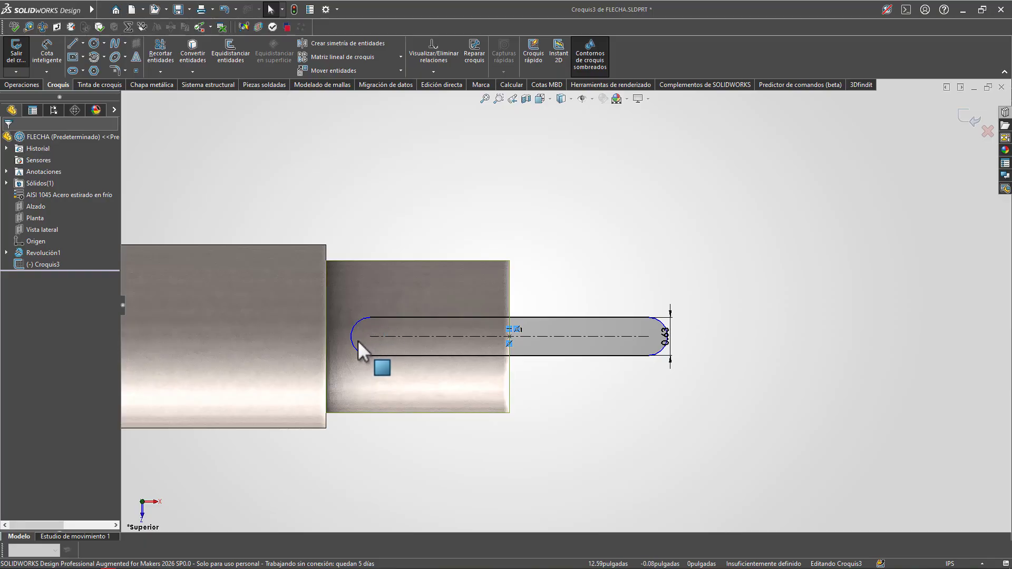
pyautogui.click(354, 339)
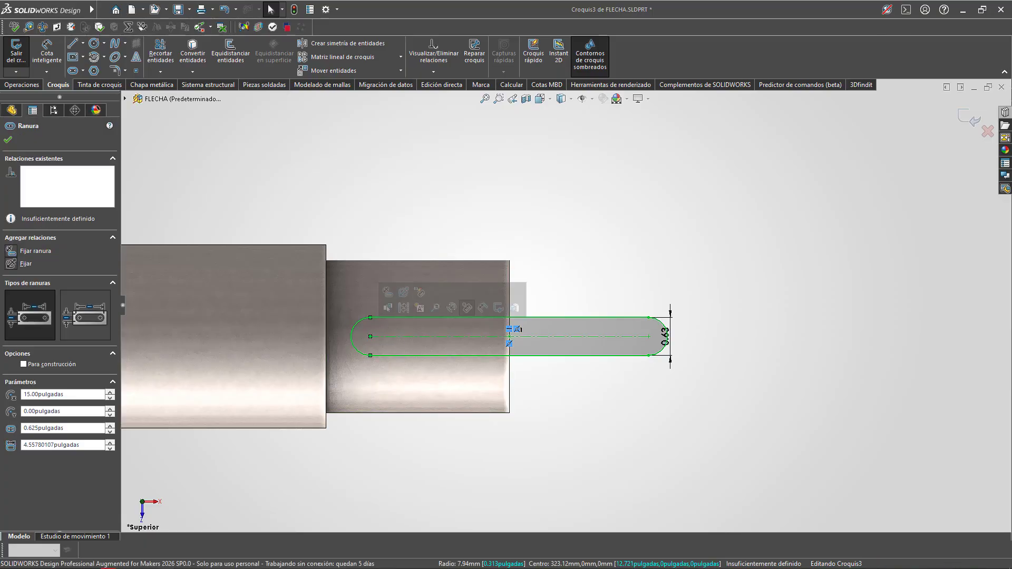
pyautogui.keyDown('ctrl'); pyautogui.click(327, 323); pyautogui.keyUp('ctrl')
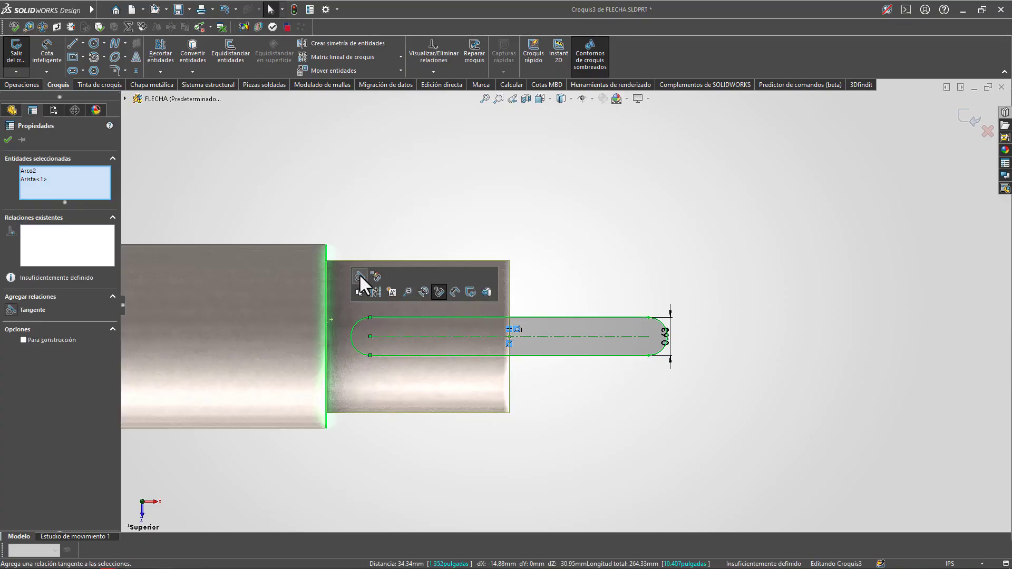
pyautogui.click(358, 276)
pyautogui.moveTo(384, 244); pyautogui.dragTo(287, 288, button='middle')
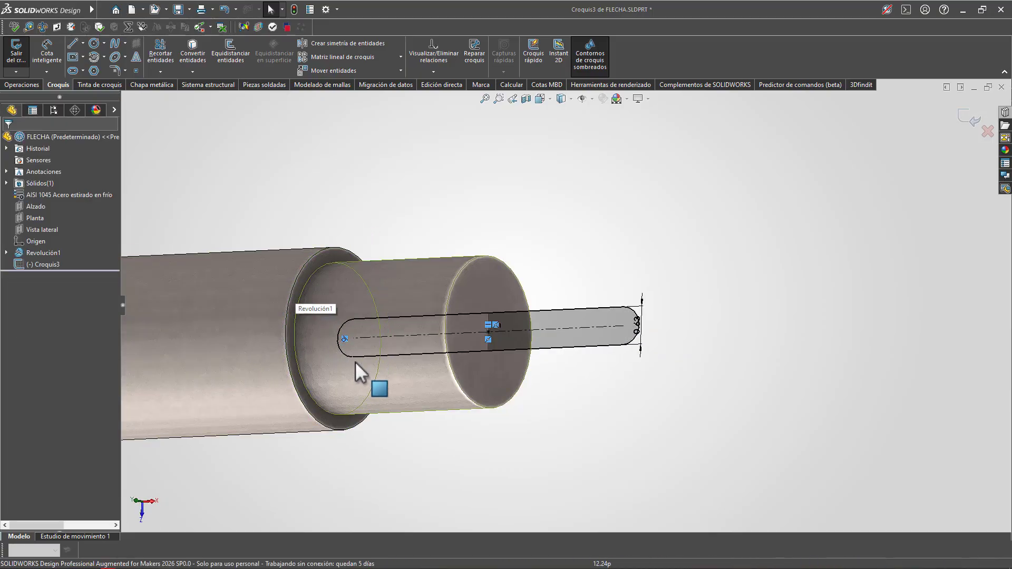
pyautogui.moveTo(369, 341); pyautogui.dragTo(402, 257, button='middle')
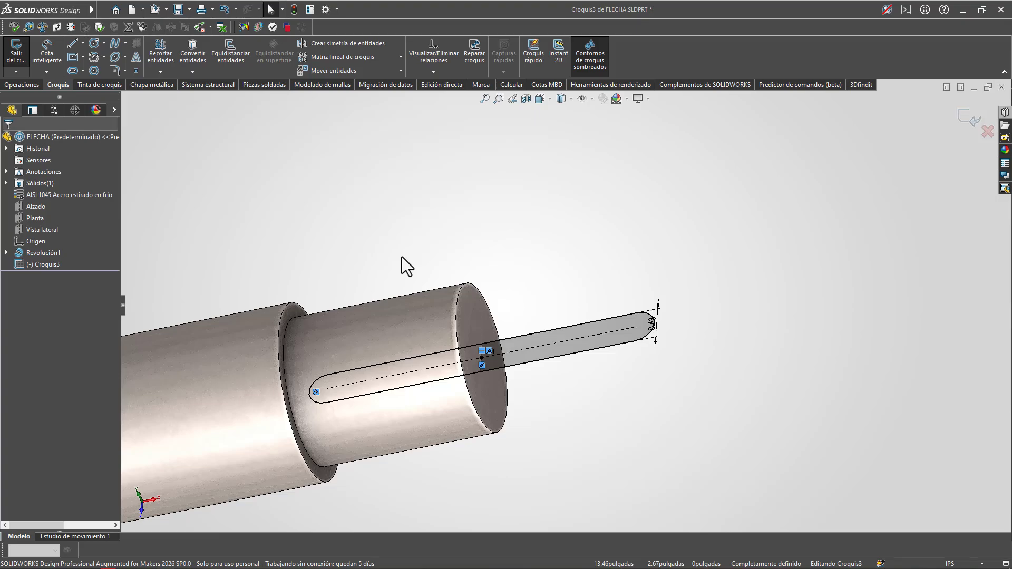
pyautogui.hotkey('ctrl', '7')
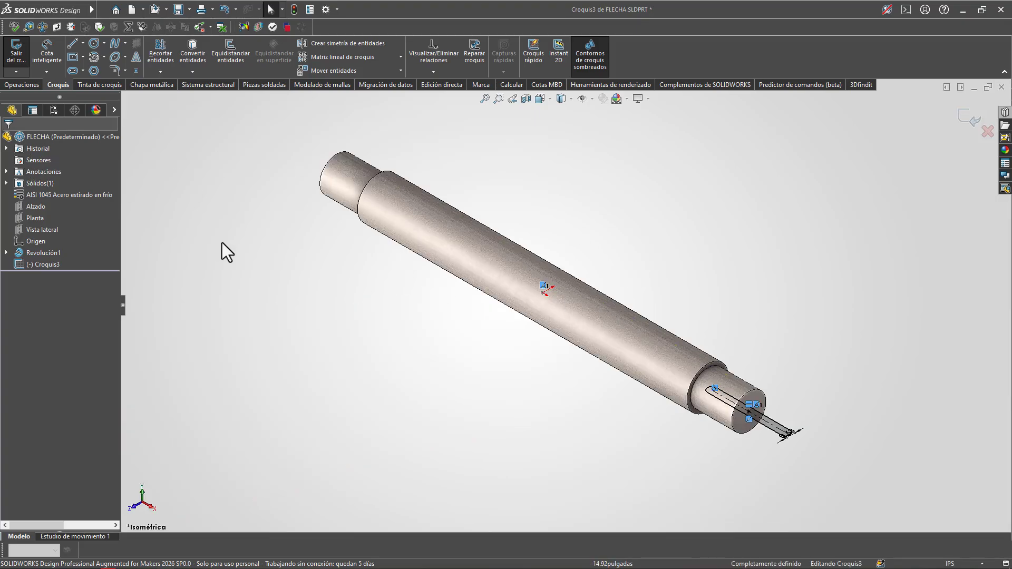
pyautogui.hotkey('ctrl', '5')
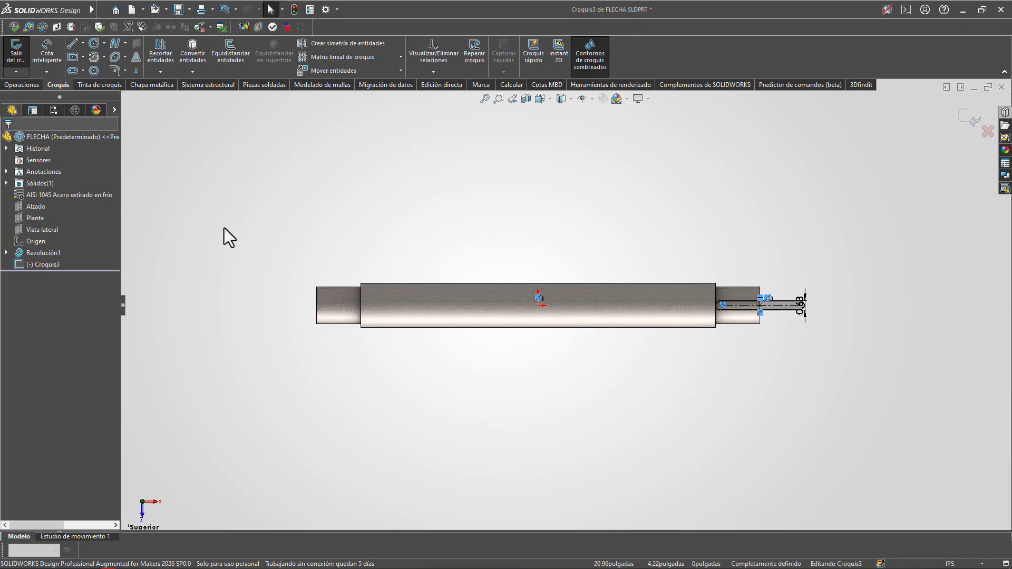
pyautogui.click(38, 84)
pyautogui.click(71, 85)
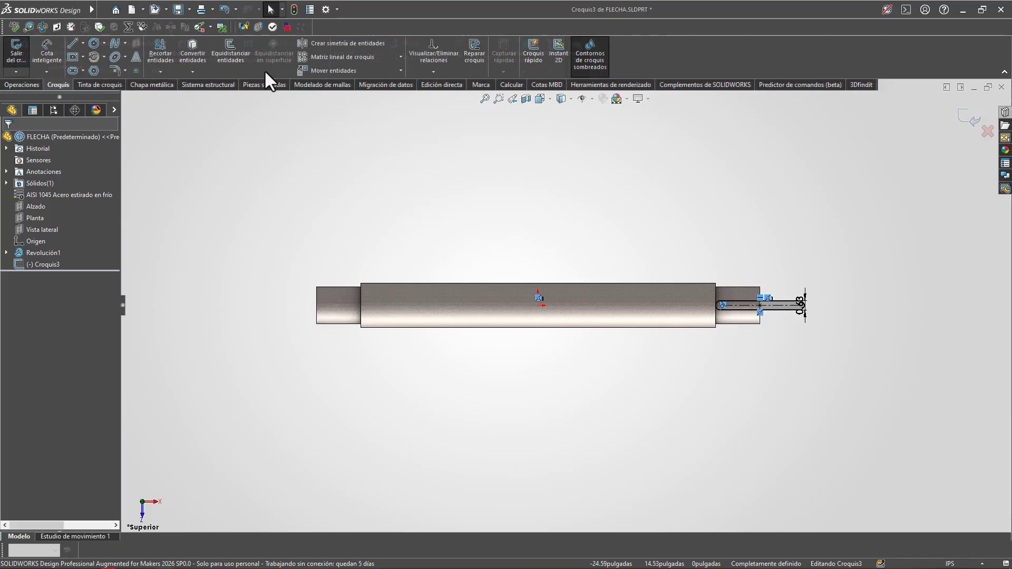
pyautogui.click(370, 59)
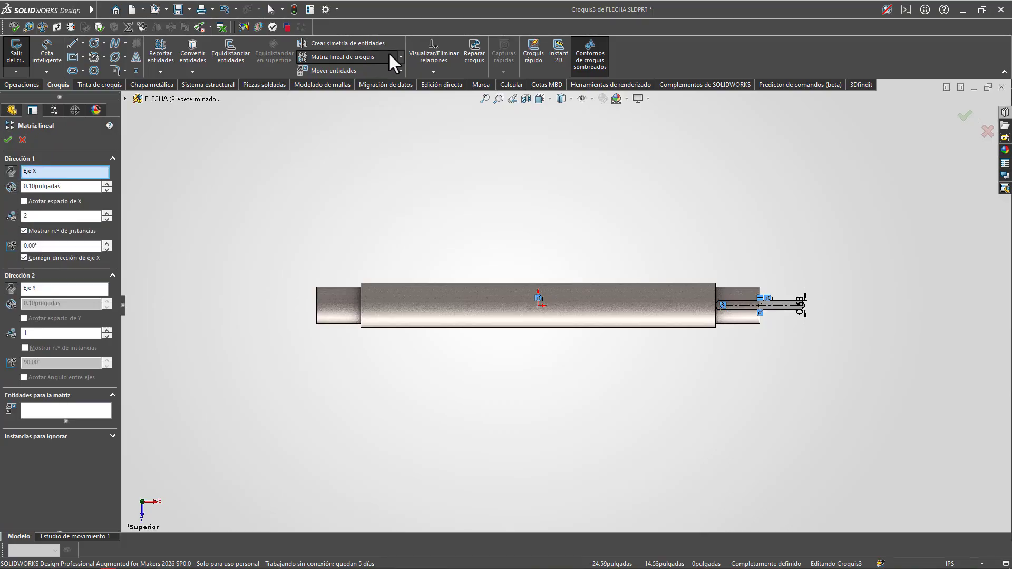
pyautogui.click(374, 46)
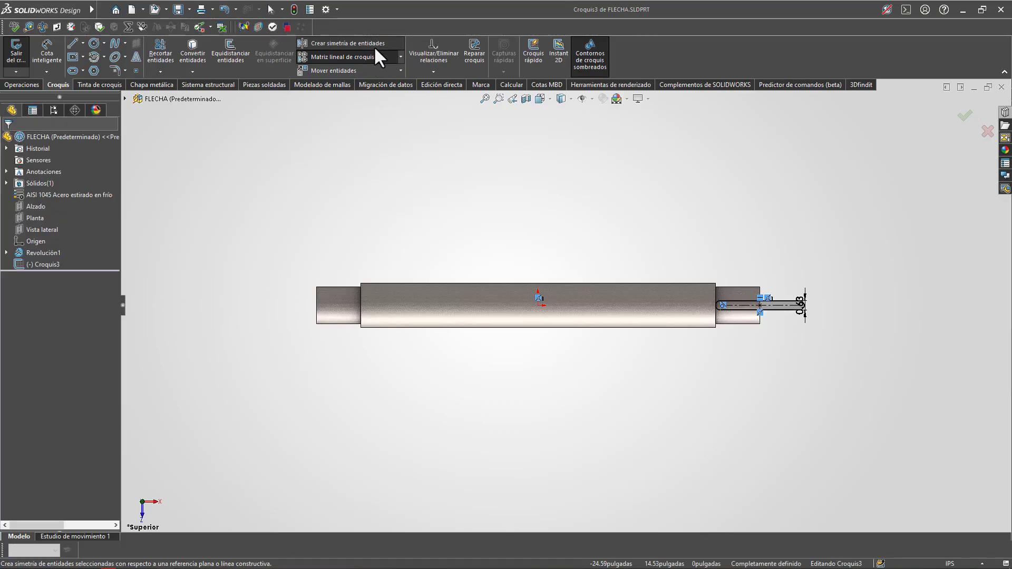
# Draw a vertical construction line at the shaft's mid-length, spanning from the upper edge to the lower edge of the large diameter.
pyautogui.click(74, 41)
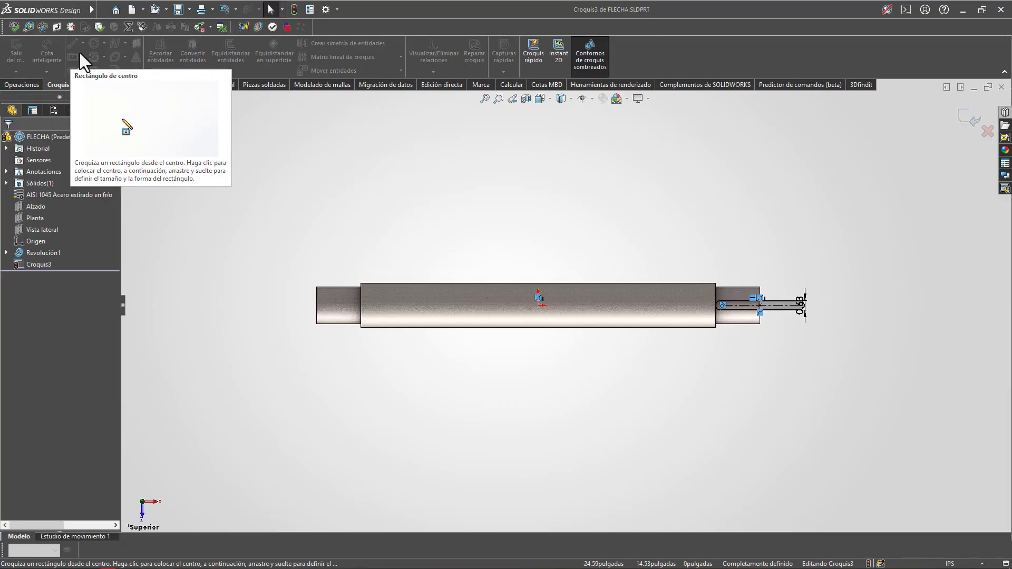
pyautogui.scroll(-2, 195, 158)
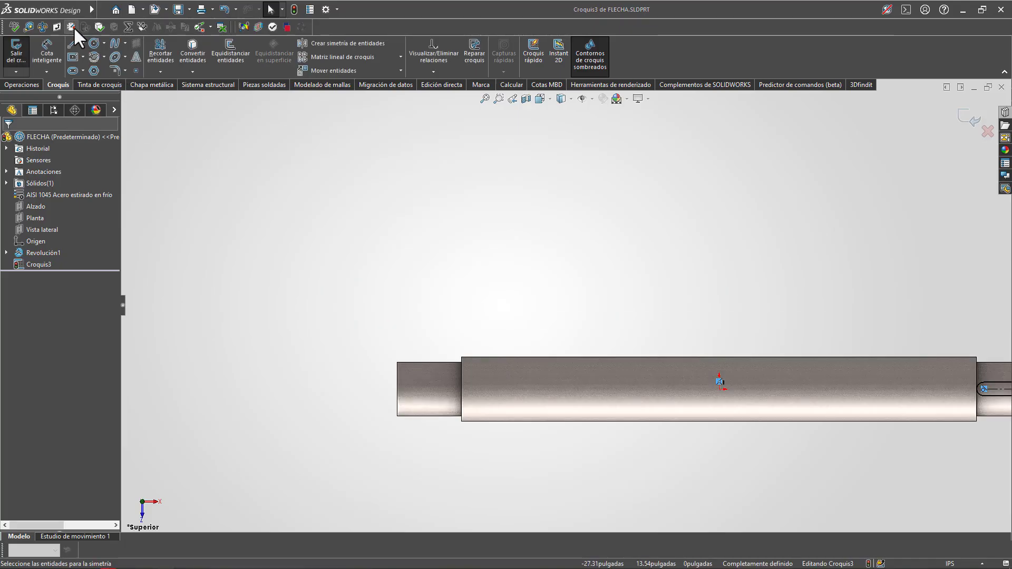
pyautogui.click(84, 44)
pyautogui.click(85, 68)
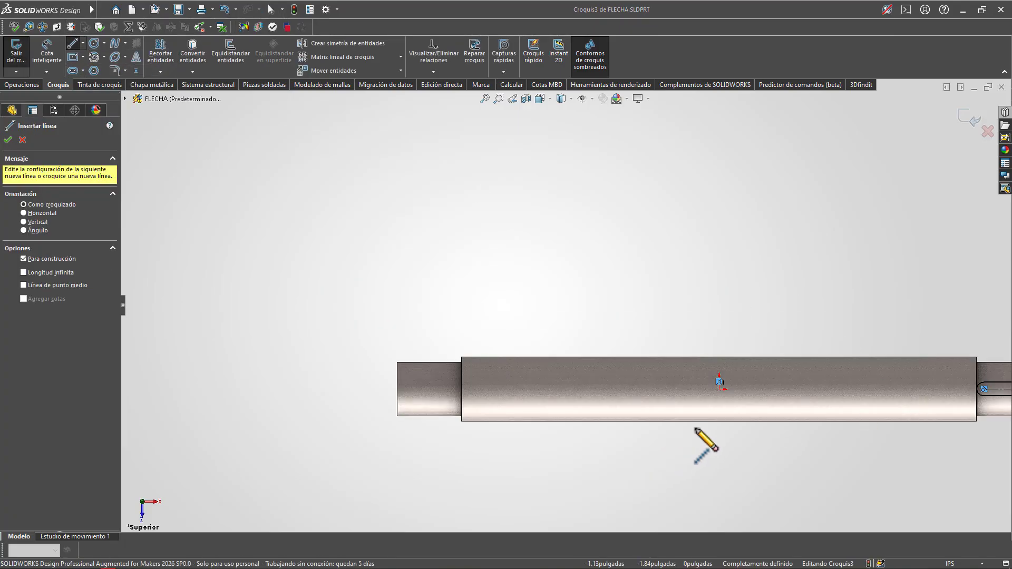
pyautogui.scroll(-4, 705, 433)
pyautogui.scroll(5, 675, 245)
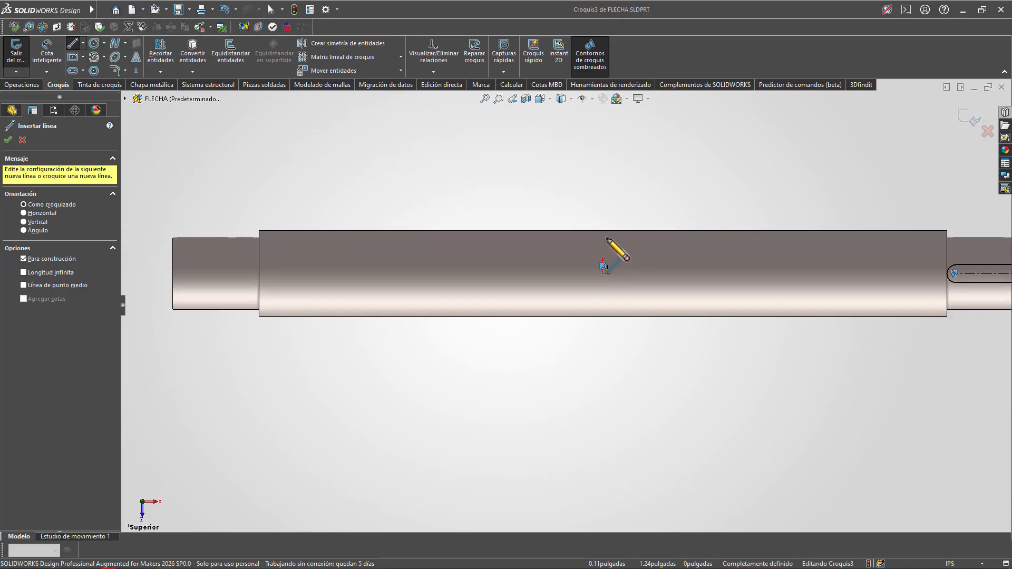
pyautogui.click(602, 231)
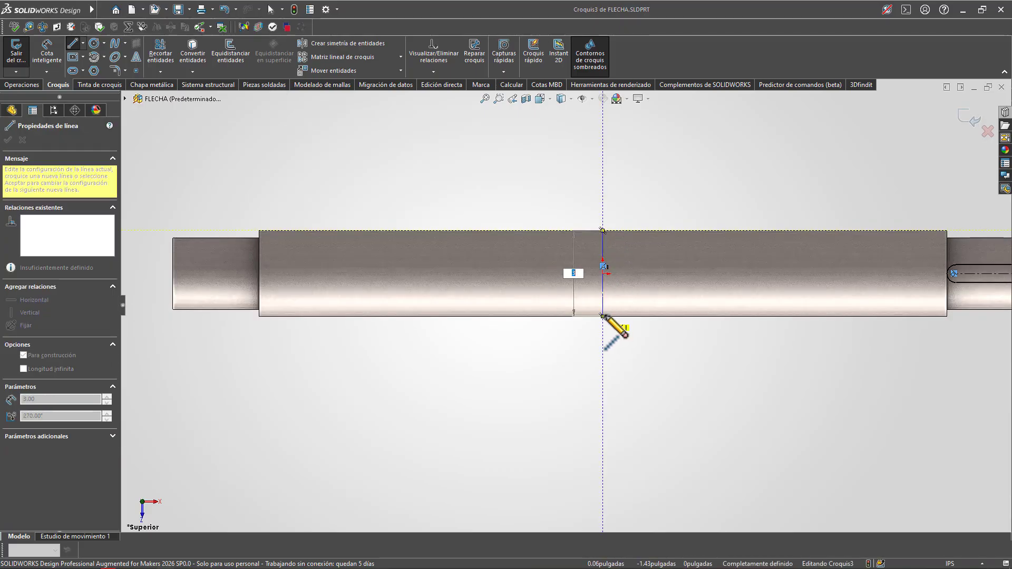
pyautogui.click(603, 316)
pyautogui.press('Escape')
# Mirror the keyway slot about the vertical construction line to the shaft's opposite end.
pyautogui.scroll(3, 564, 305)
pyautogui.scroll(-2, 907, 244)
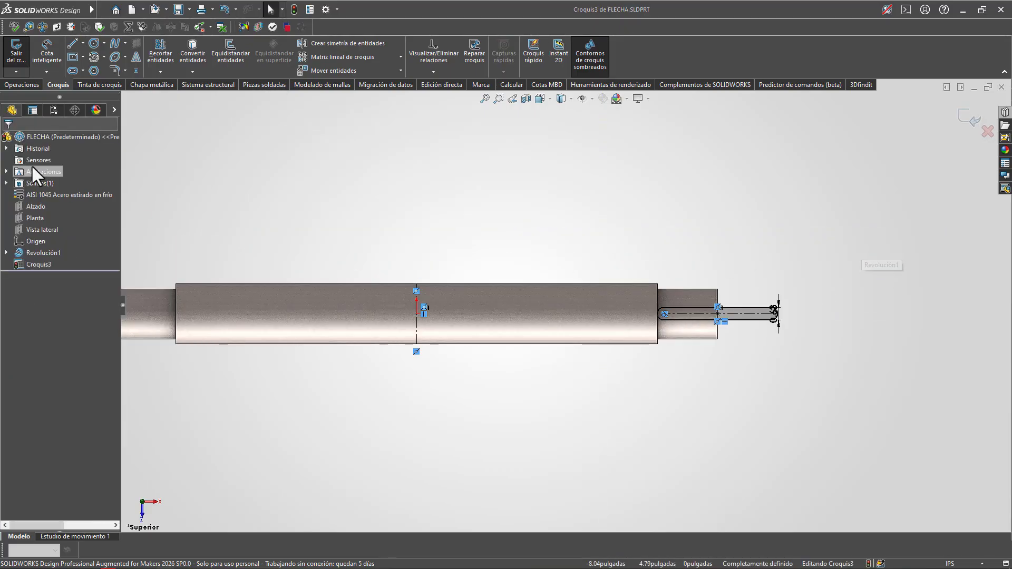
pyautogui.scroll(1, 286, 286)
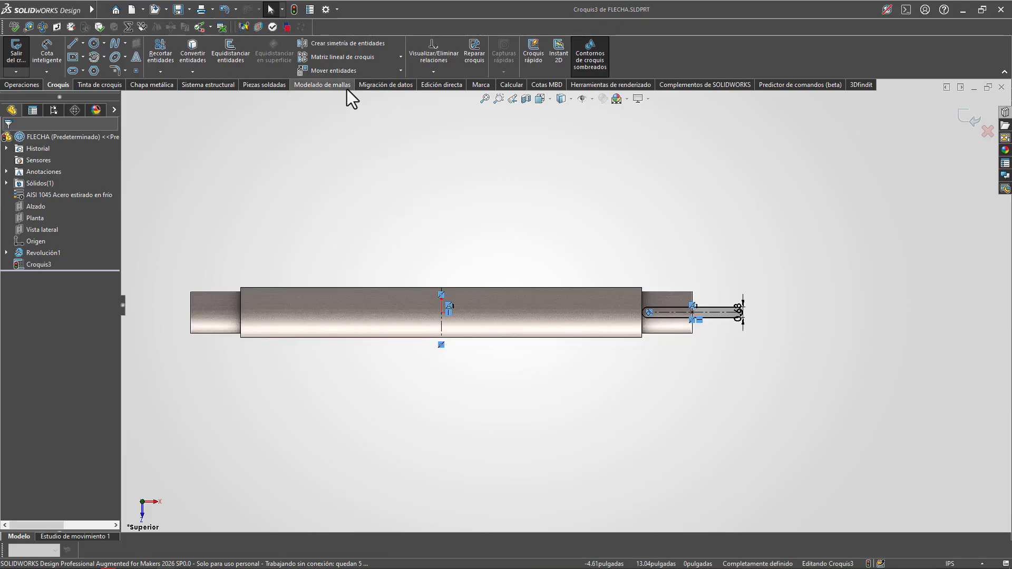
pyautogui.click(358, 44)
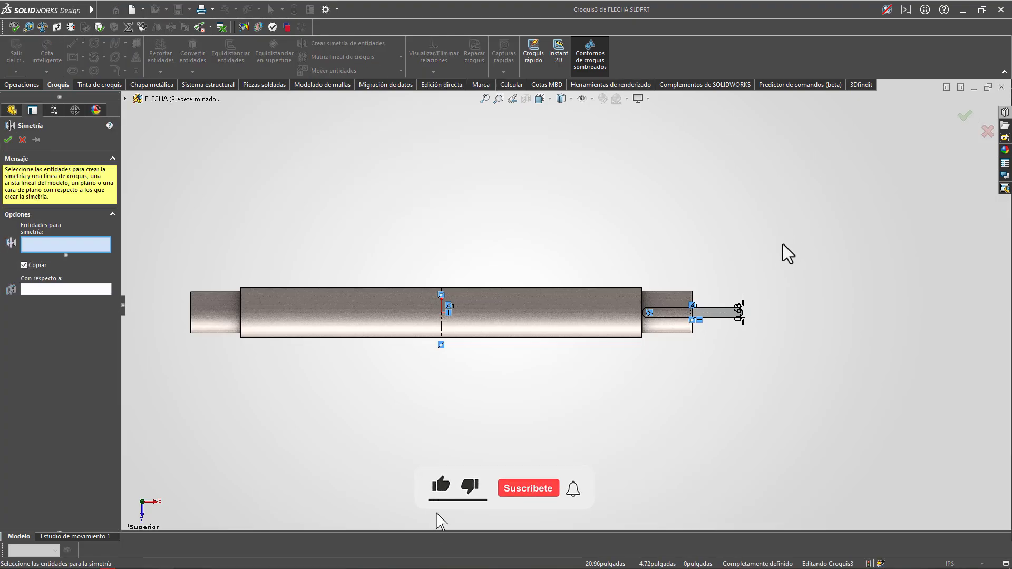
pyautogui.moveTo(791, 233); pyautogui.dragTo(609, 384)
pyautogui.rightClick(606, 390)
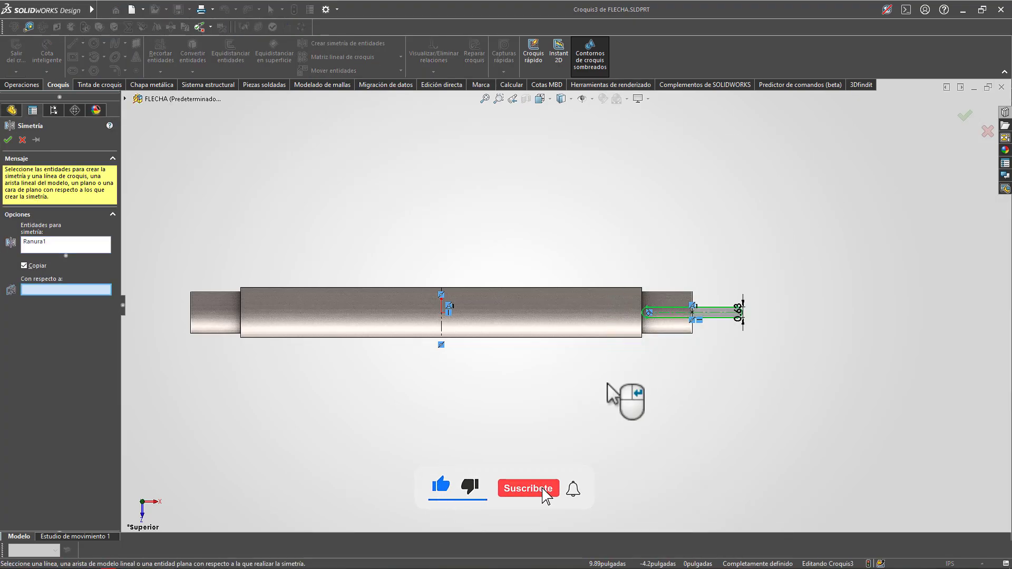
pyautogui.click(442, 329)
pyautogui.rightClick(445, 334)
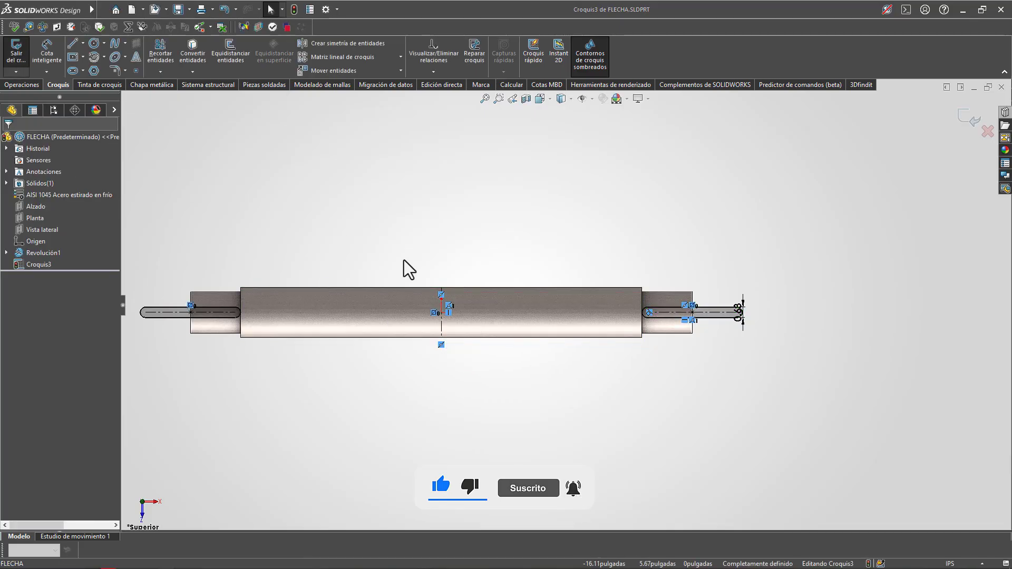
# Start an extruded cut from the keyway slot sketch with its start offset 1.25 in from the sketch plane.
pyautogui.hotkey('ctrl', '7')
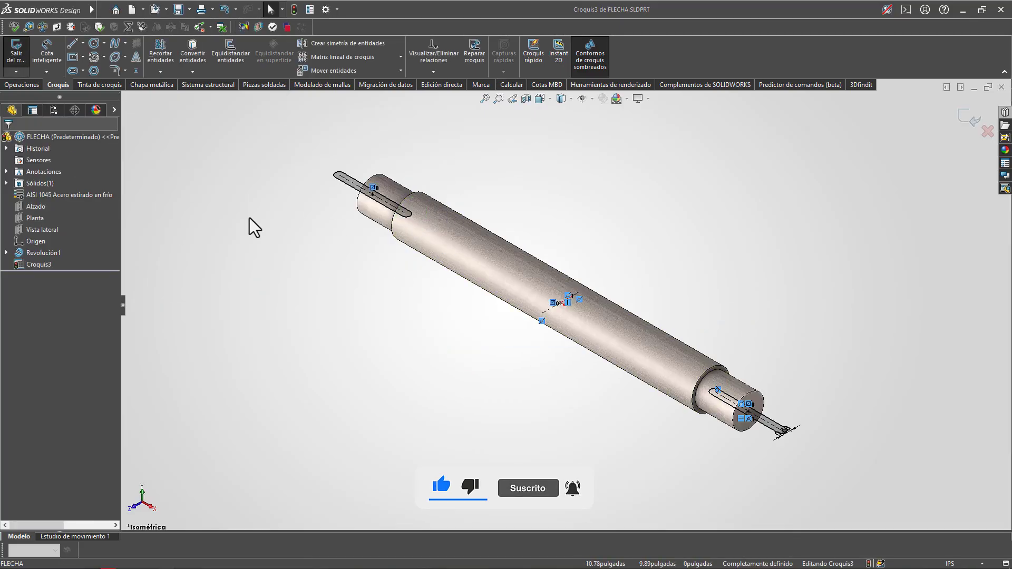
pyautogui.click(24, 85)
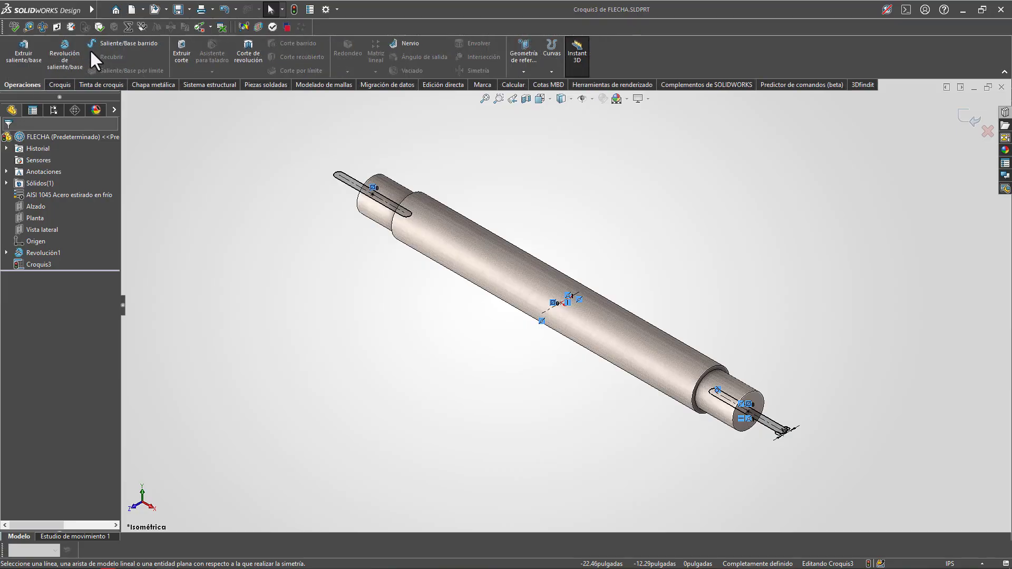
pyautogui.click(174, 53)
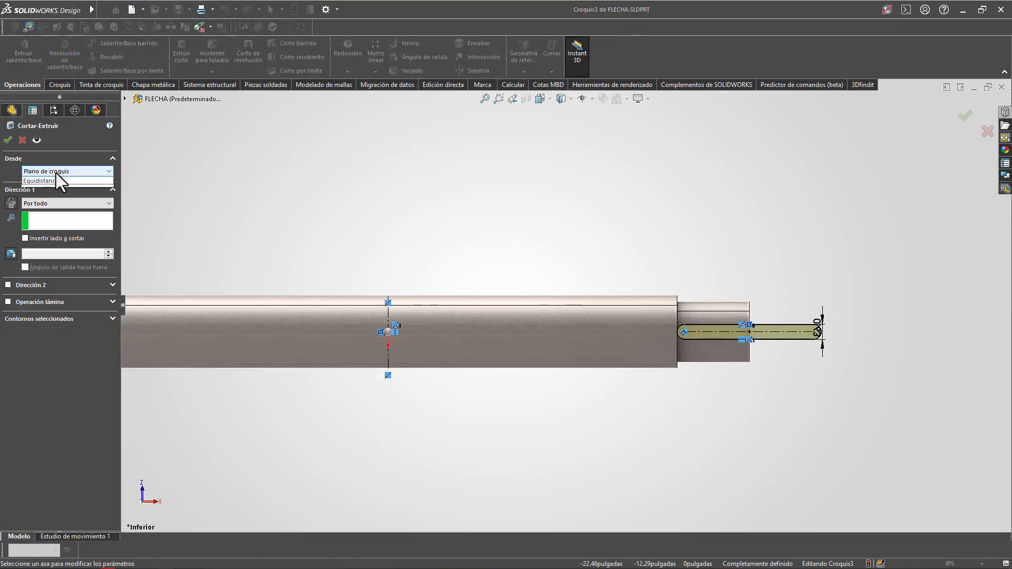
pyautogui.click(56, 172)
pyautogui.click(51, 202)
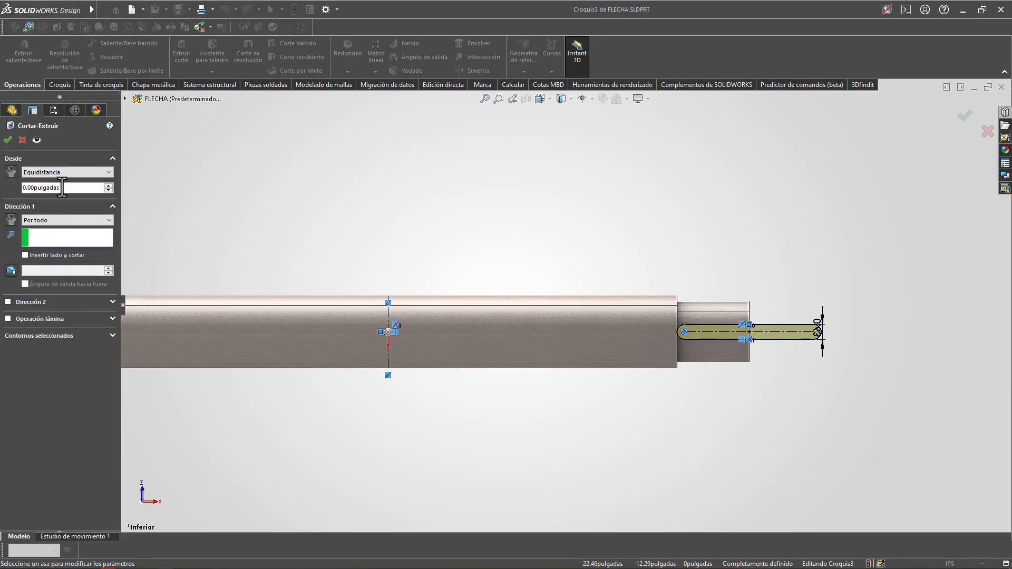
pyautogui.write('1.25')
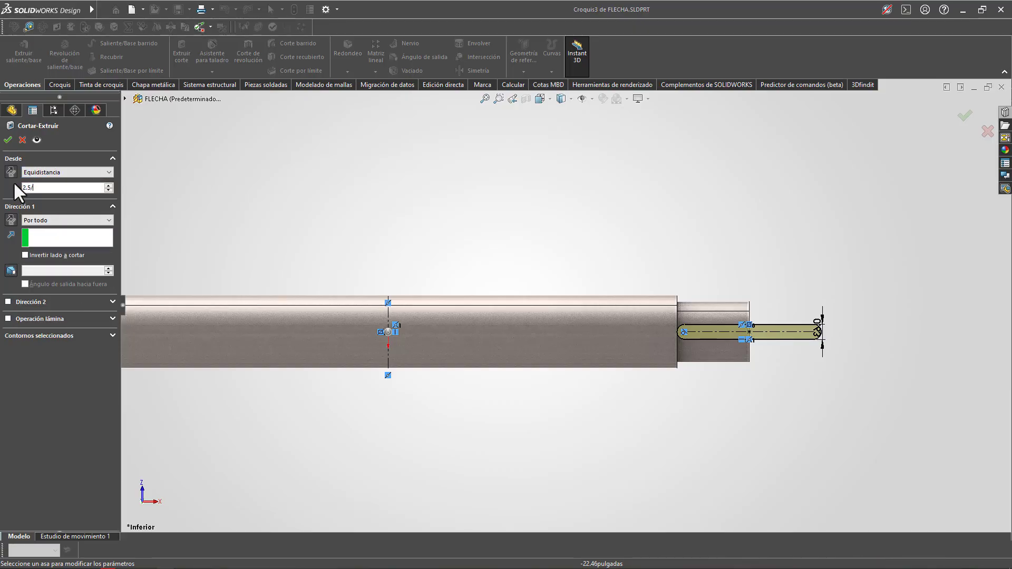
pyautogui.press('Return')
pyautogui.moveTo(565, 237); pyautogui.dragTo(533, 100, button='middle')
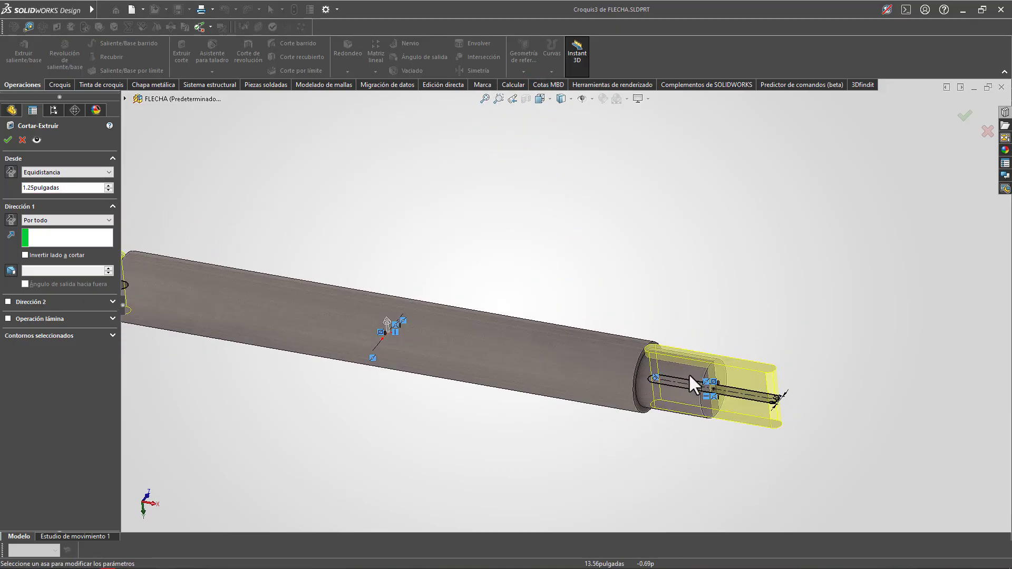
pyautogui.scroll(-2, 688, 384)
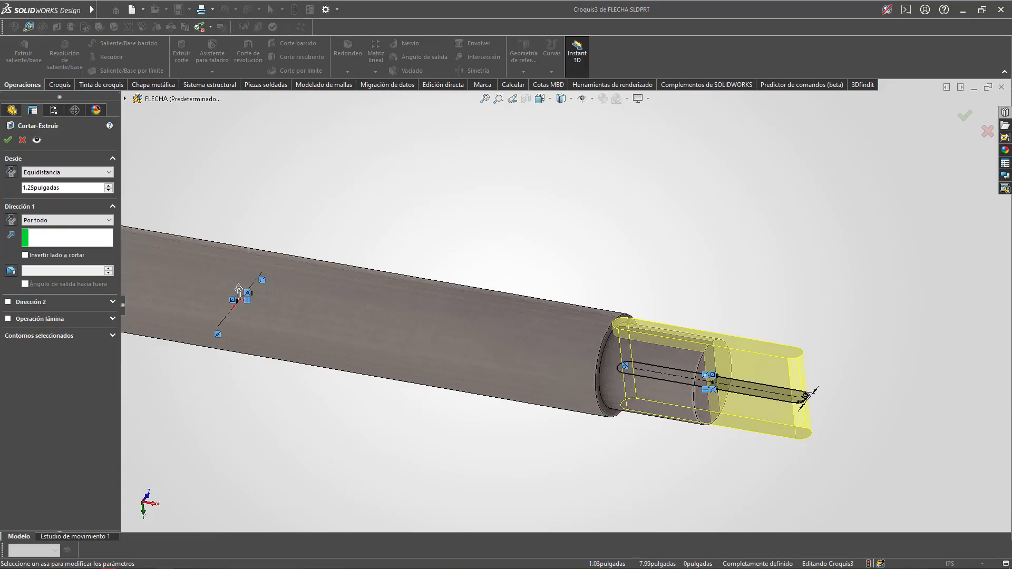
# Limit the keyway cut to a specified depth of 0.3125 in, half the key width.
pyautogui.click(49, 221)
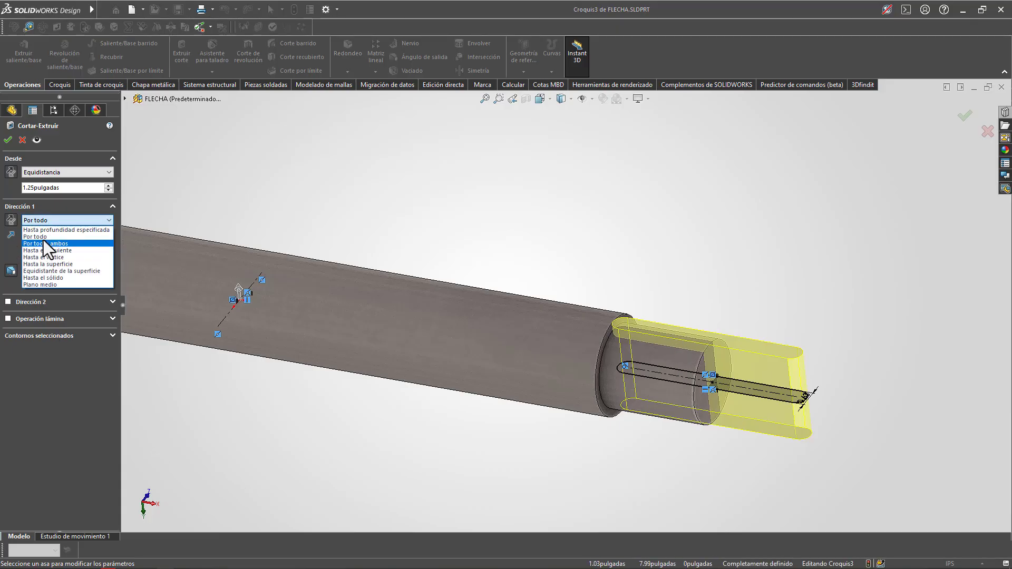
pyautogui.click(42, 232)
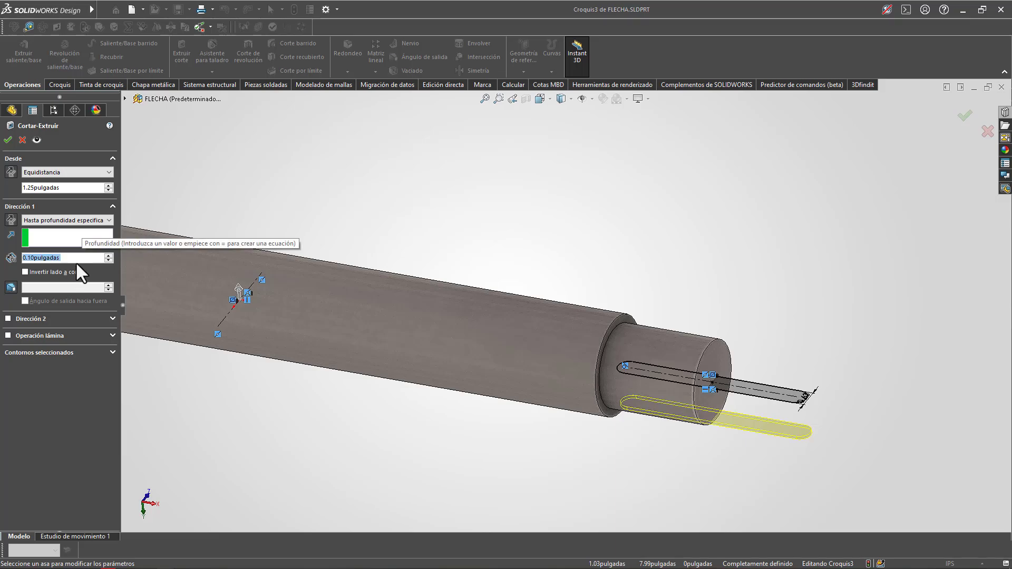
pyautogui.write('5/16')
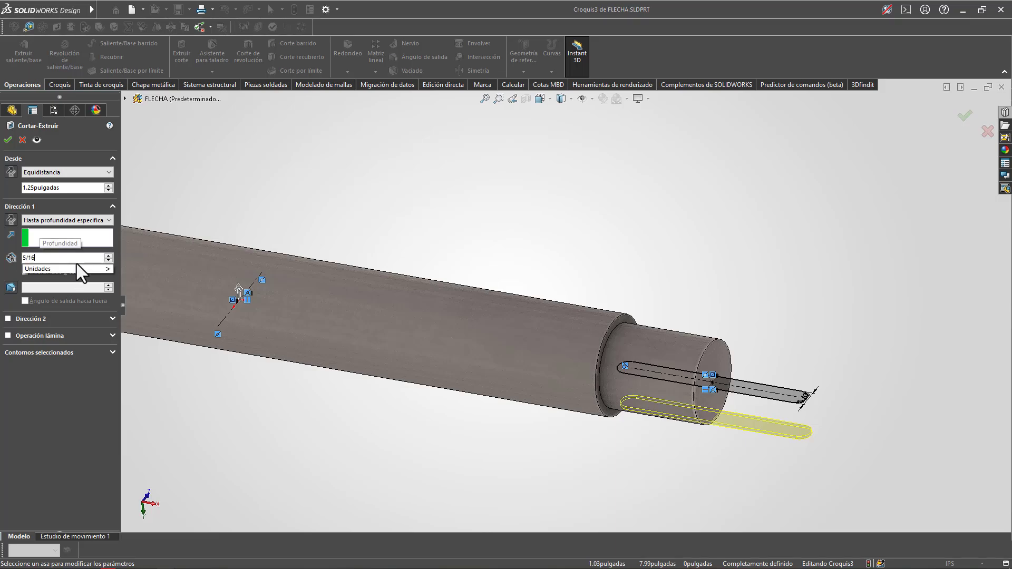
pyautogui.press('BackSpace')
pyautogui.press('BackSpace')
pyautogui.press('BackSpace')
pyautogui.press('BackSpace')
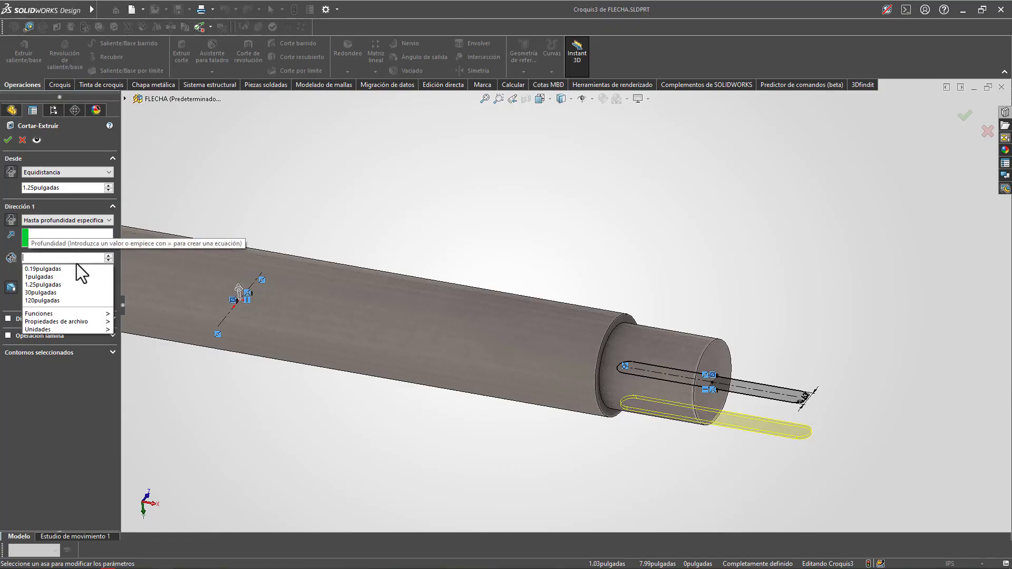
pyautogui.write('.')
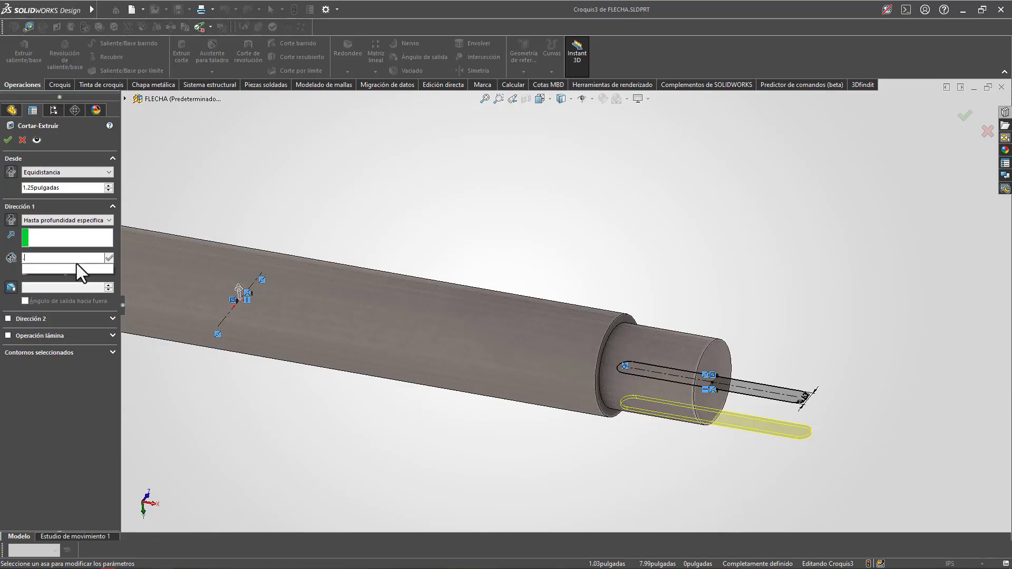
pyautogui.write('625/2')
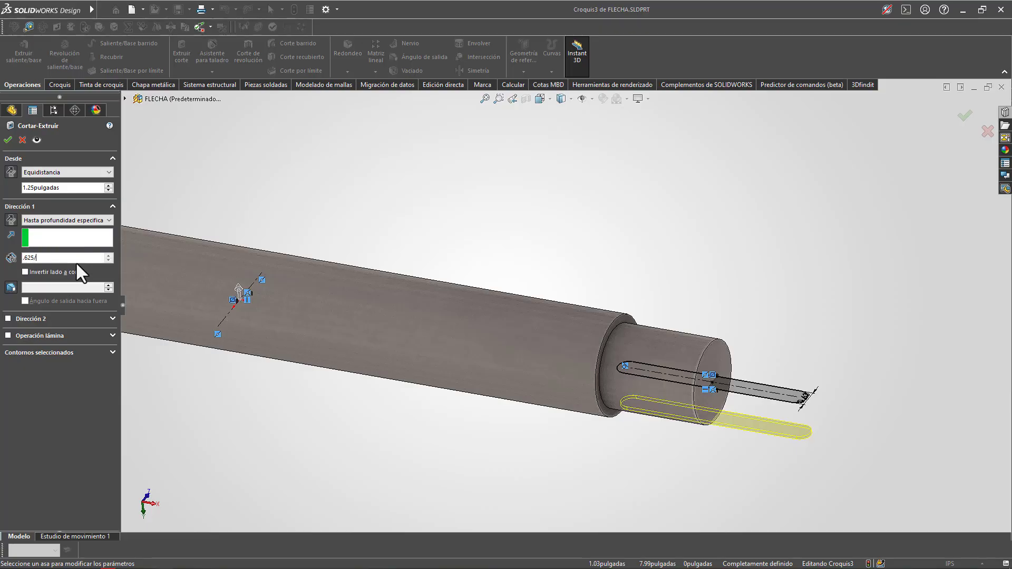
pyautogui.press('Return')
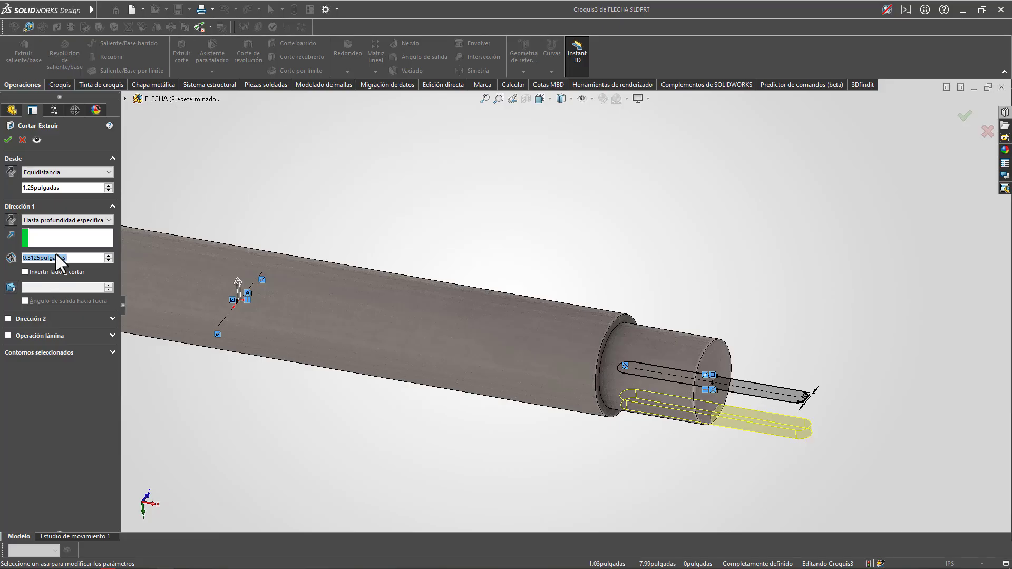
# Reverse the cut's start offset and direction, and create the keyways at both shaft ends.
pyautogui.click(10, 172)
pyautogui.moveTo(470, 298); pyautogui.dragTo(425, 328, button='middle')
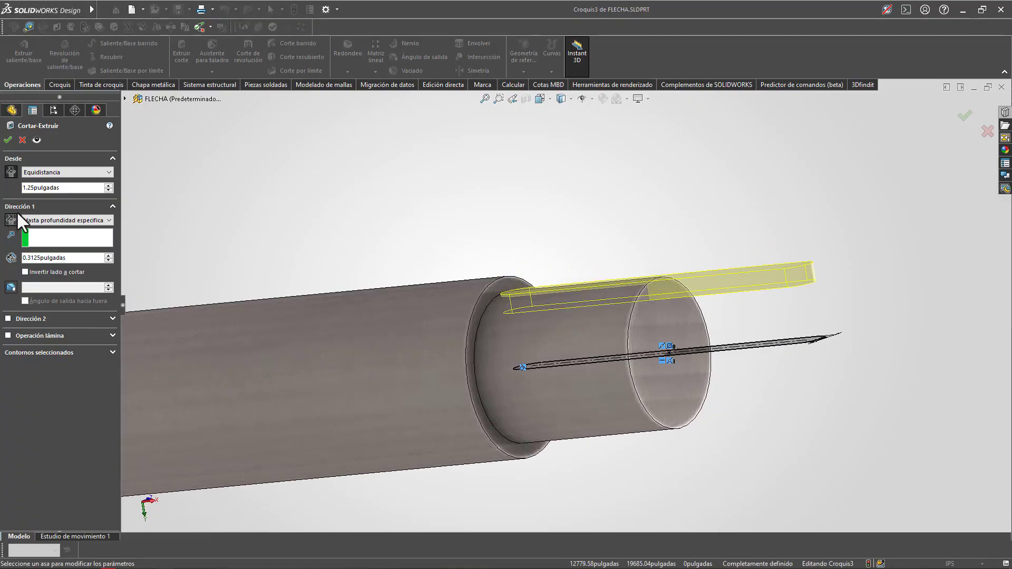
pyautogui.scroll(5, 468, 321)
pyautogui.scroll(2, 468, 320)
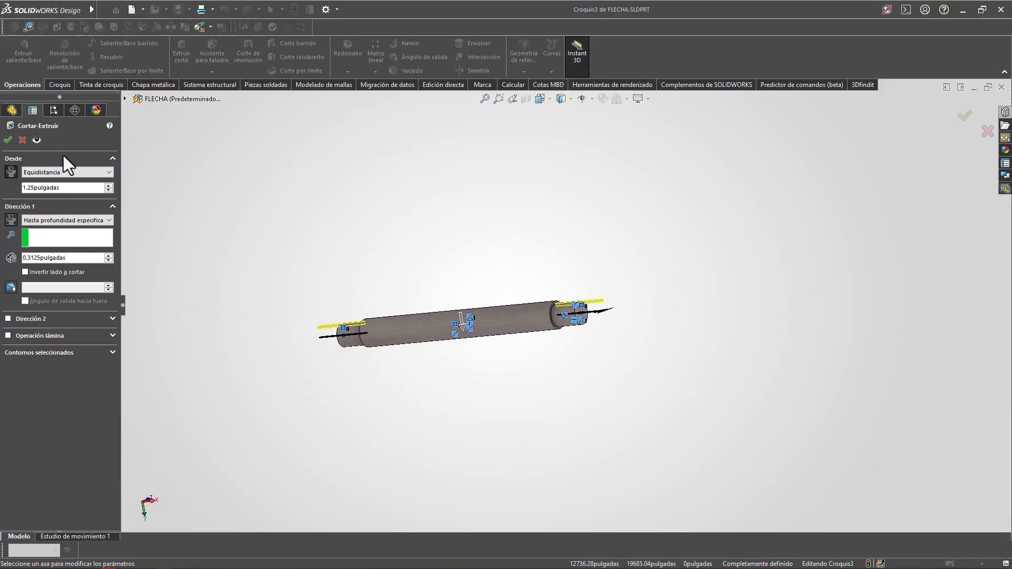
pyautogui.click(5, 141)
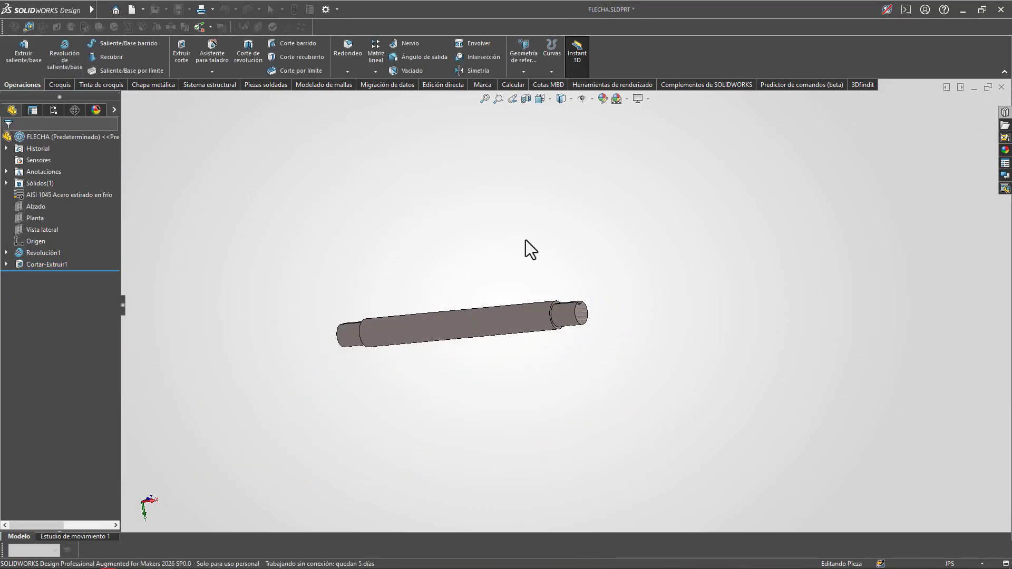
# Examine the keyways at both shaft ends, including their rounded inner end and their depth at the end face.
pyautogui.moveTo(526, 248); pyautogui.dragTo(613, 492, button='middle')
pyautogui.scroll(-5, 499, 219)
pyautogui.moveTo(500, 219); pyautogui.dragTo(614, 261, button='middle')
pyautogui.scroll(-5, 691, 311)
pyautogui.scroll(1, 615, 260)
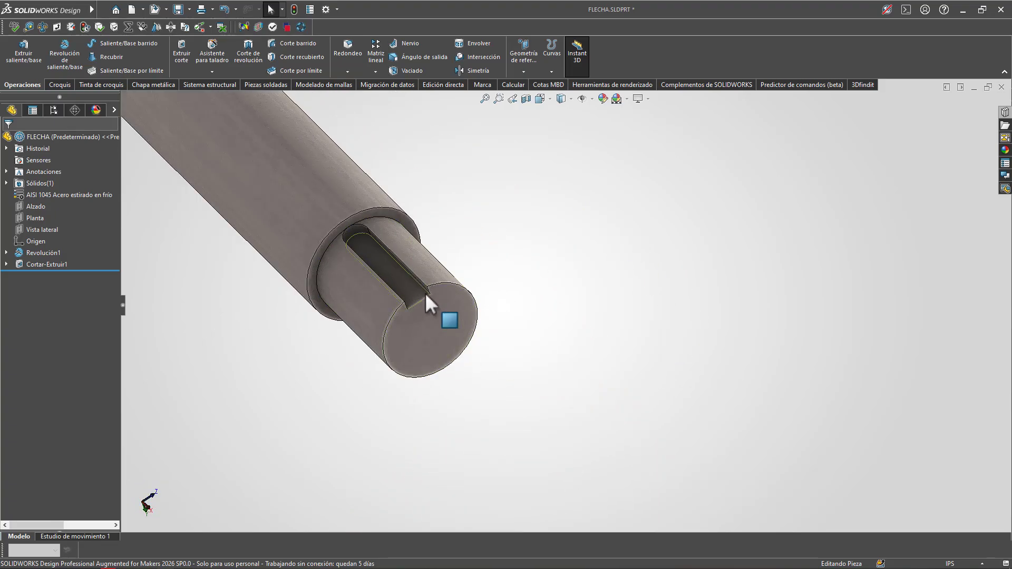
pyautogui.scroll(-3, 433, 312)
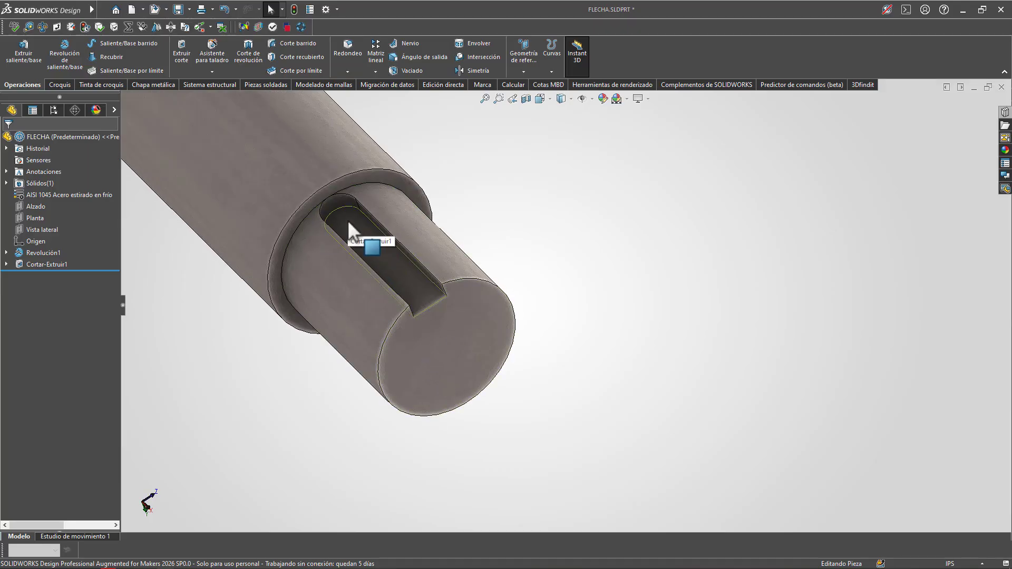
pyautogui.scroll(6, 505, 199)
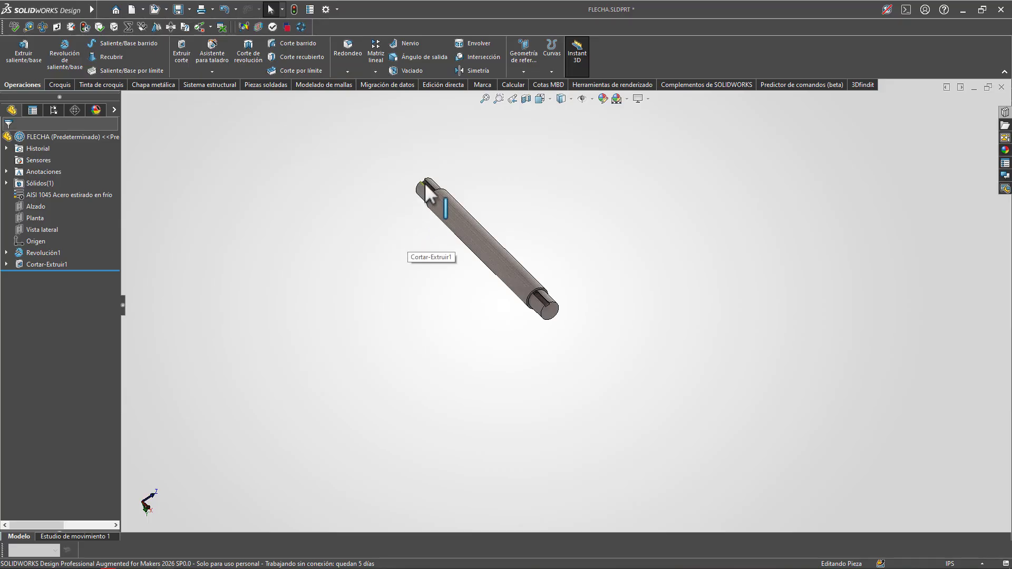
pyautogui.scroll(-2, 553, 345)
pyautogui.scroll(-3, 583, 235)
pyautogui.scroll(-2, 687, 447)
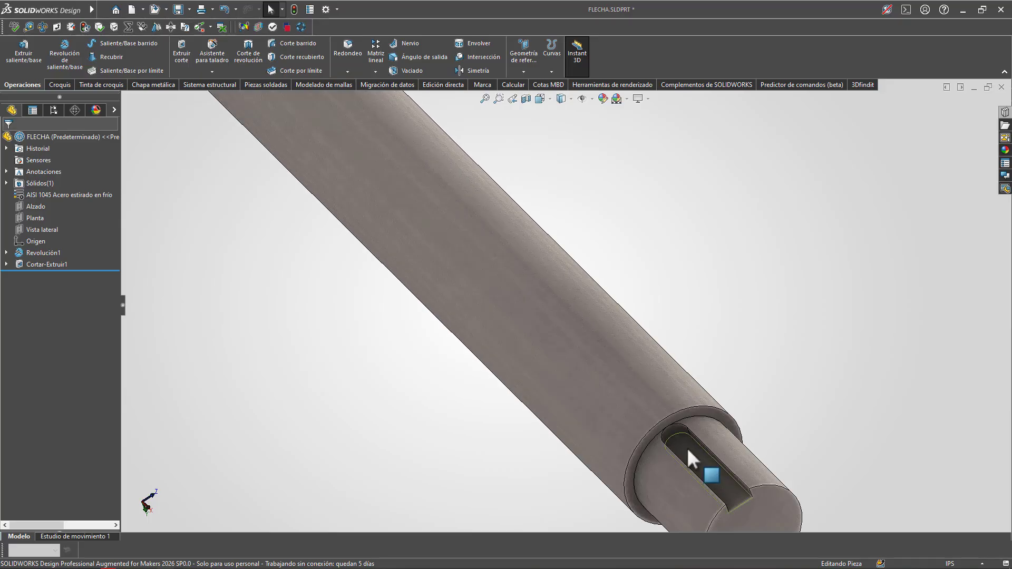
pyautogui.moveTo(685, 445); pyautogui.dragTo(707, 416, button='middle')
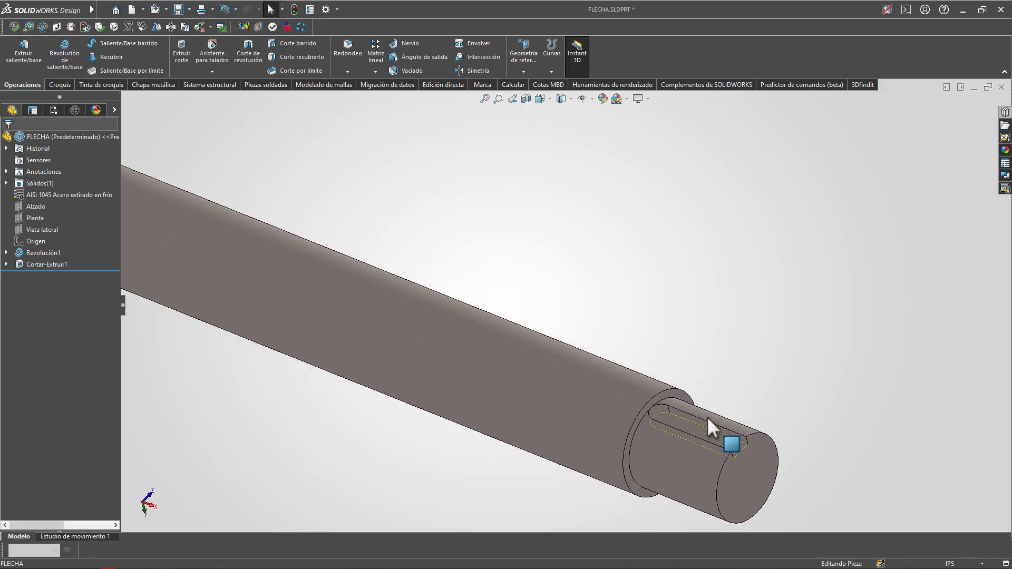
pyautogui.scroll(-3, 738, 401)
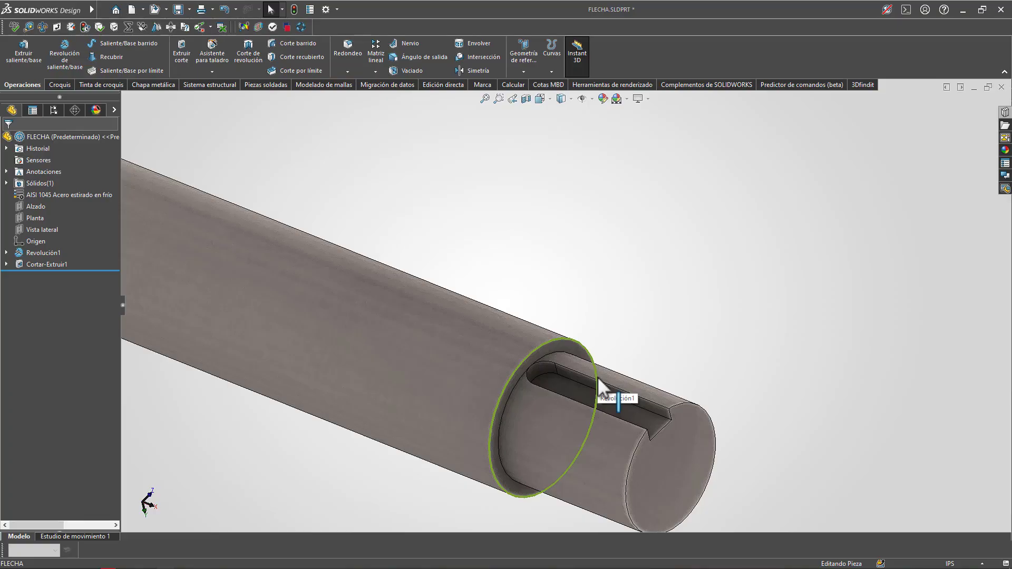
pyautogui.hotkey('ctrl', '6')
pyautogui.scroll(-10, 790, 311)
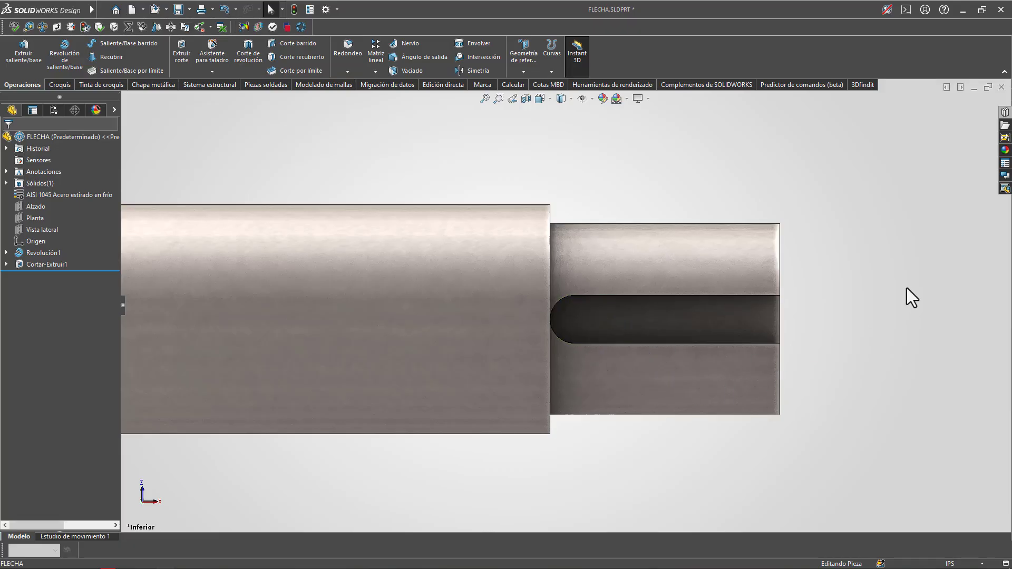
pyautogui.moveTo(691, 428); pyautogui.dragTo(600, 315, button='middle')
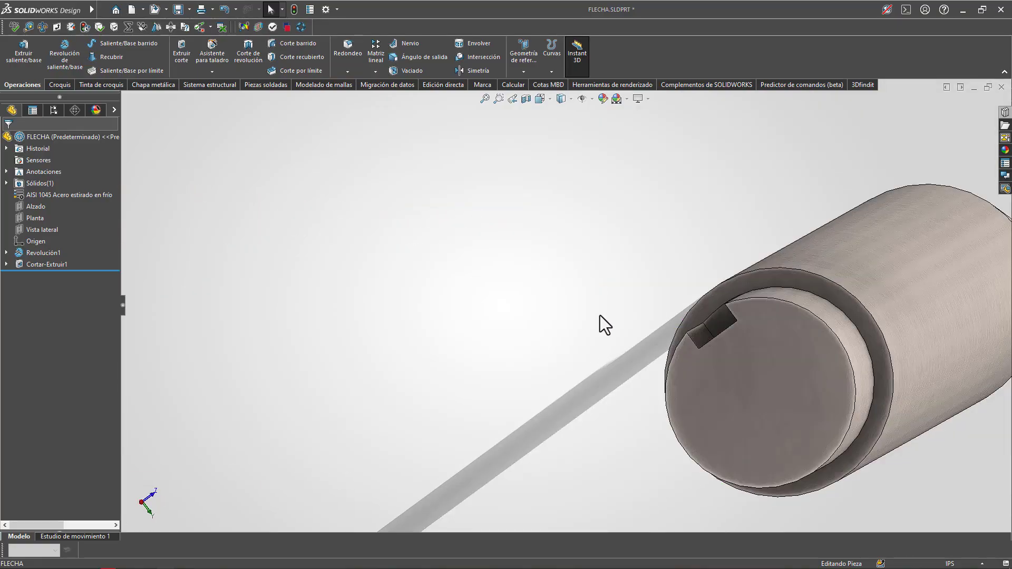
# Edit the keyway cut and flip it to the opposite side so both keyways lie on the shaft's upper side.
pyautogui.hotkey('ctrl', '7')
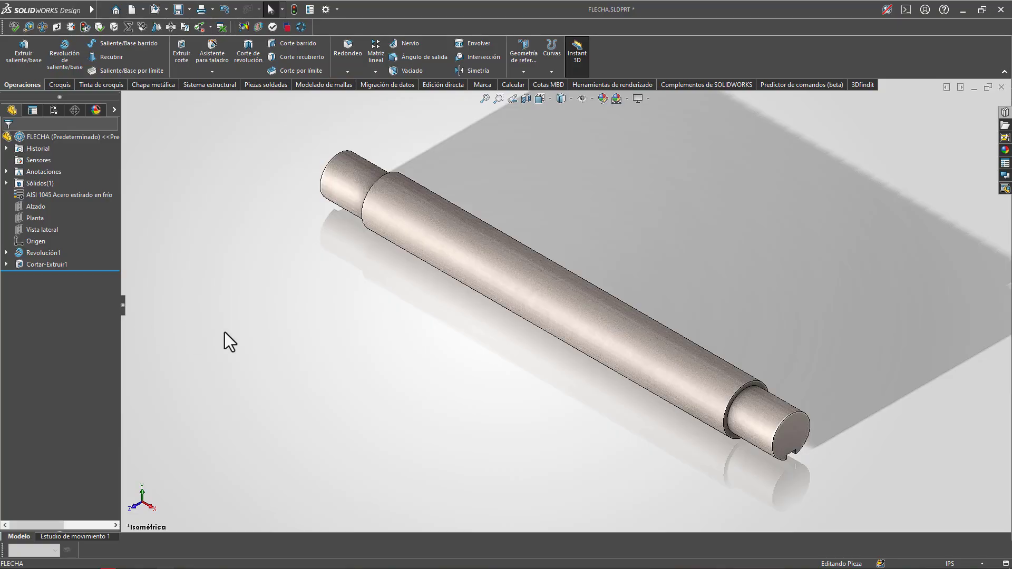
pyautogui.click(55, 262)
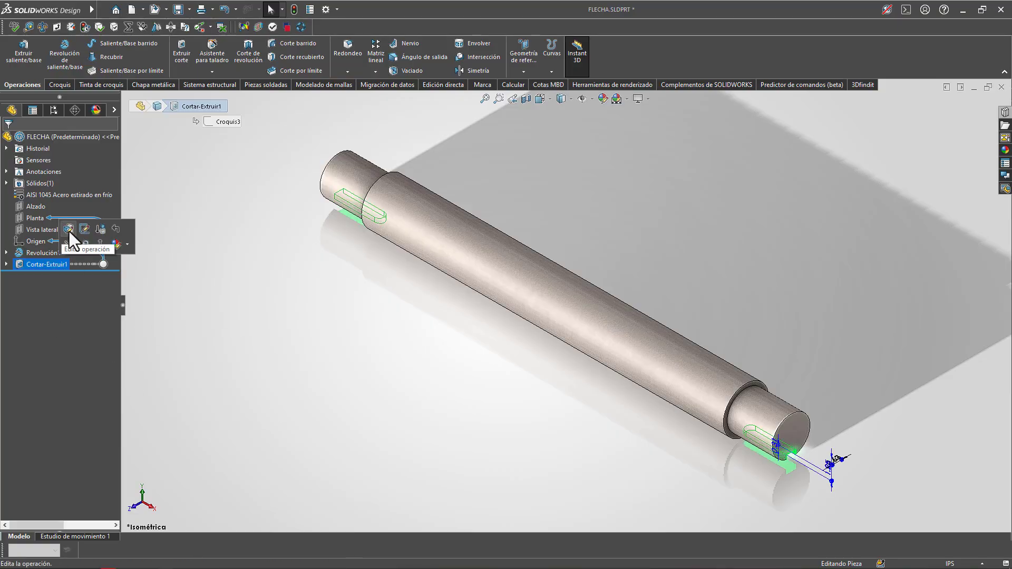
pyautogui.click(69, 232)
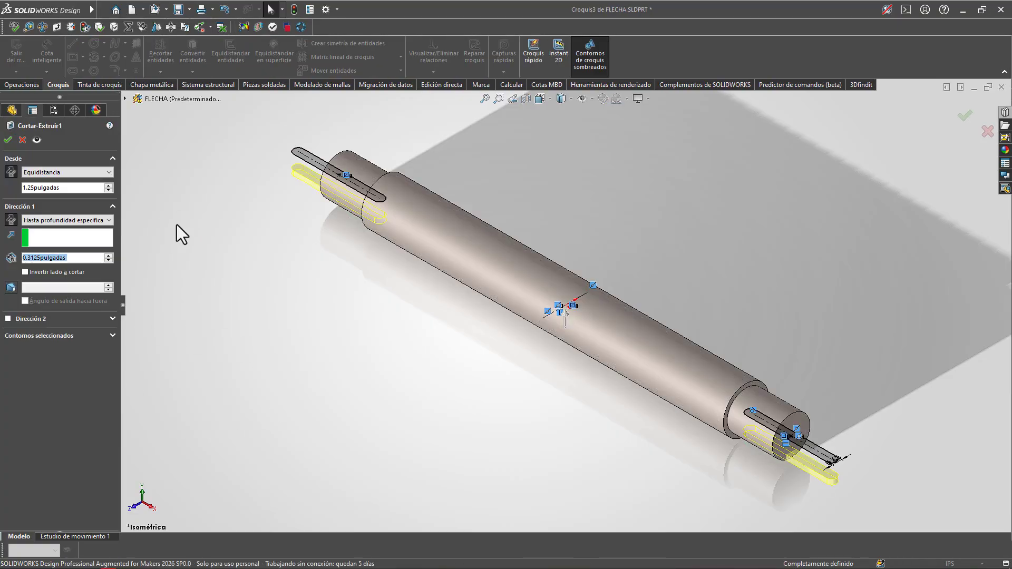
pyautogui.click(11, 219)
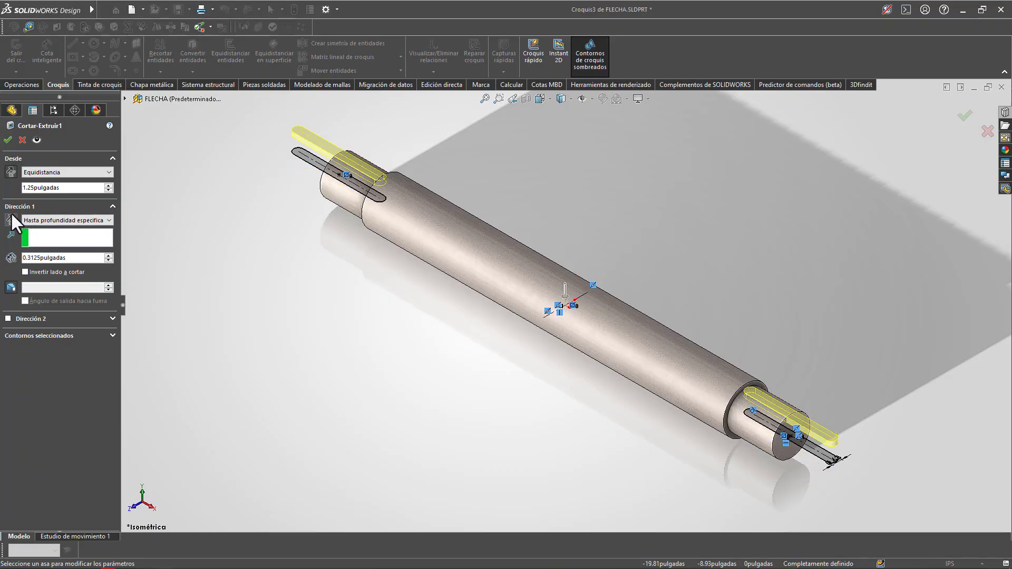
pyautogui.click(7, 139)
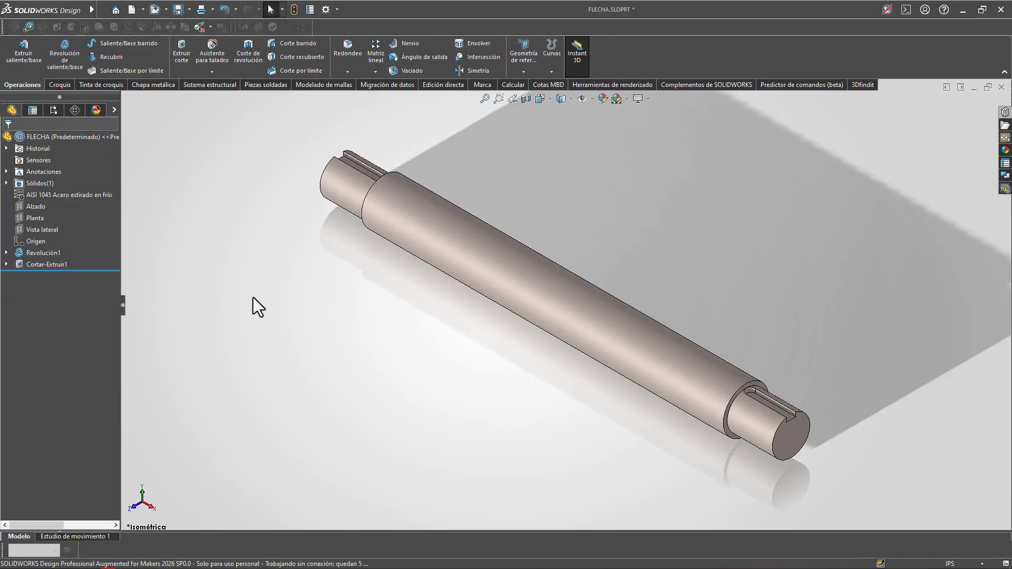
# Close the shaft part, return to the assembly and open the sprocket part in its own window.
pyautogui.click(1001, 87)
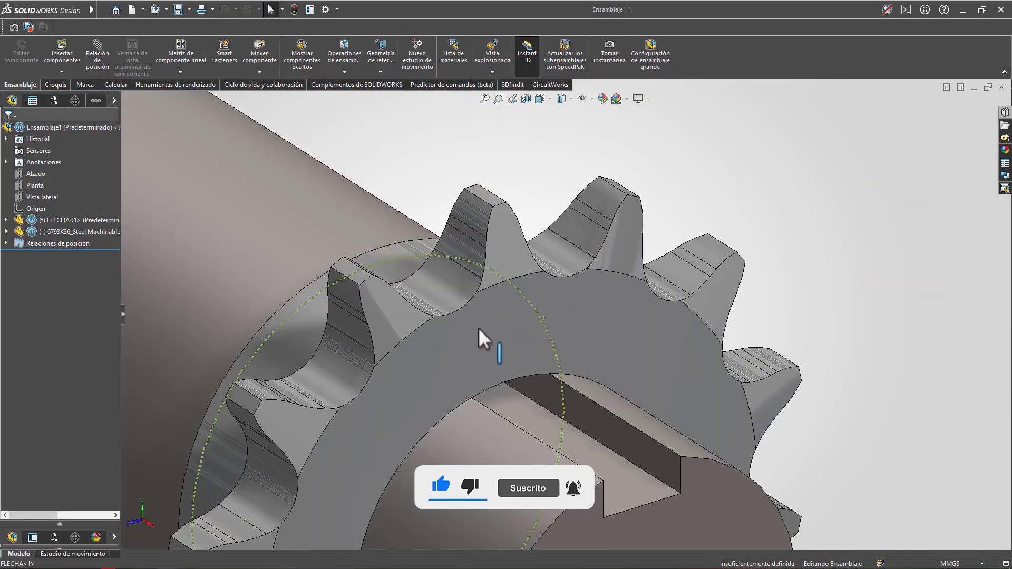
pyautogui.click(479, 327)
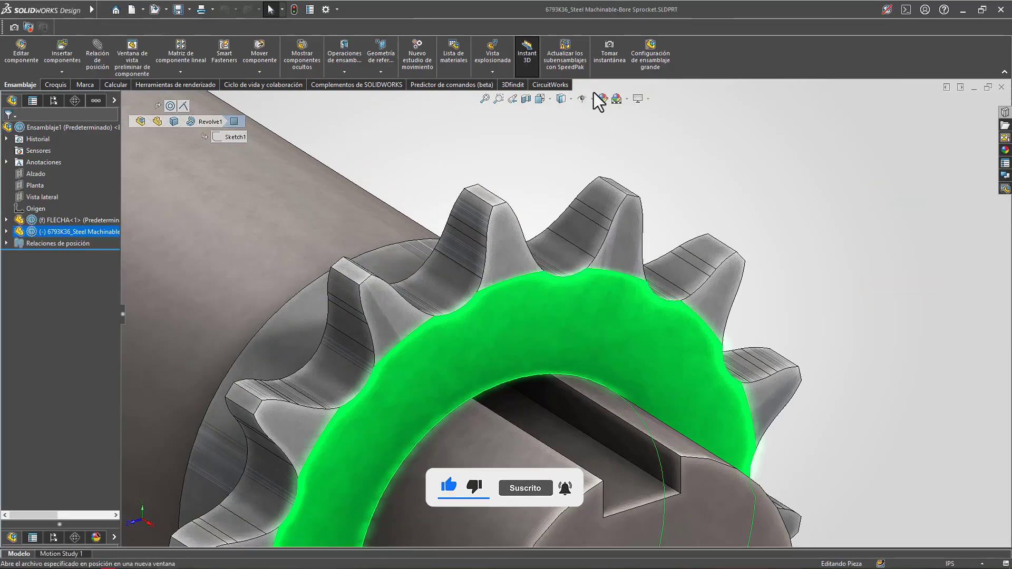
pyautogui.hotkey('ctrl', '1')
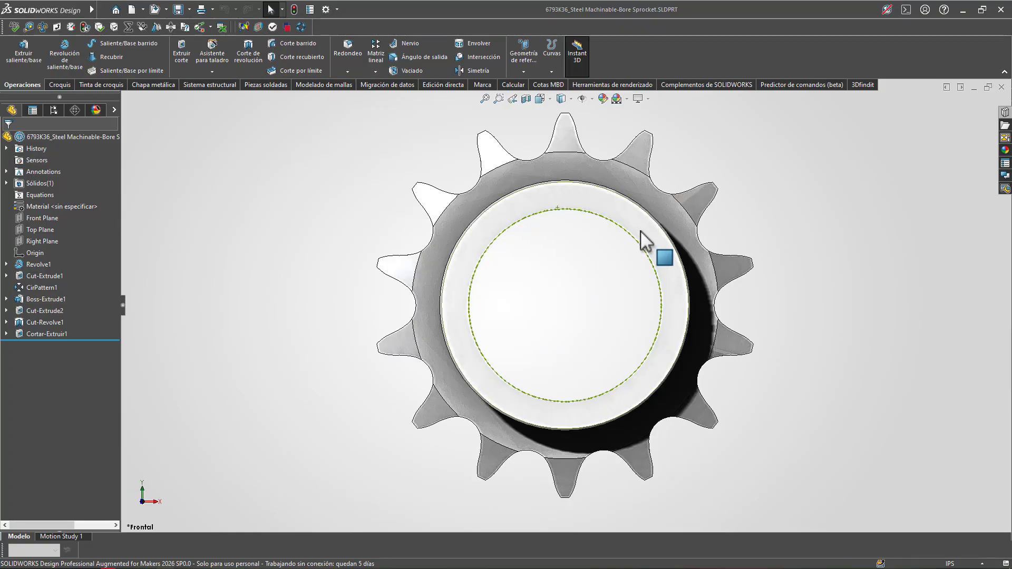
# Sketch a 5/8 by 5/8 inch center rectangle on the sprocket's hub face, centred on the uppermost point of the bore edge.
pyautogui.scroll(-5, 621, 266)
pyautogui.click(555, 201)
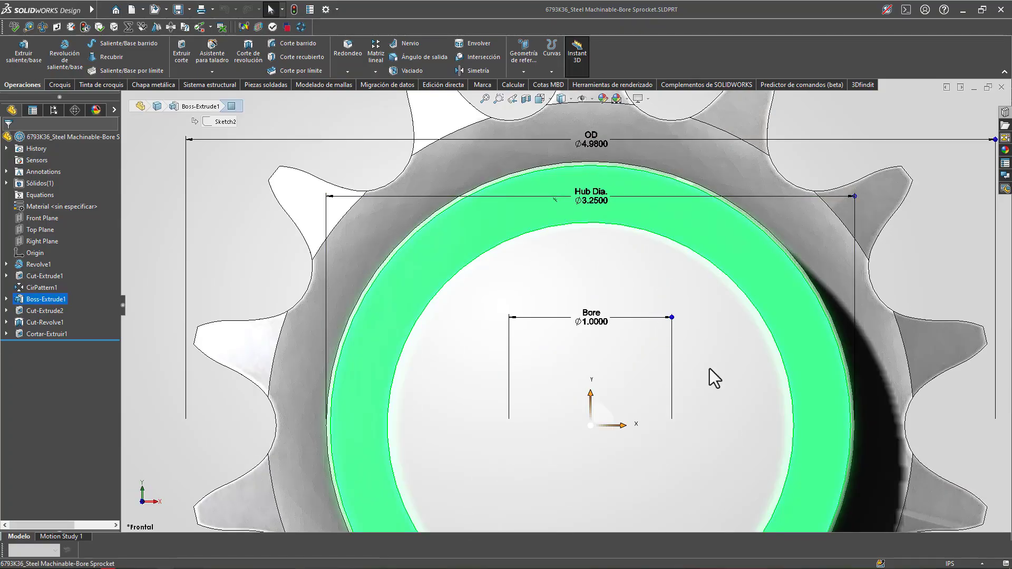
pyautogui.scroll(3, 710, 368)
pyautogui.scroll(-3, 649, 335)
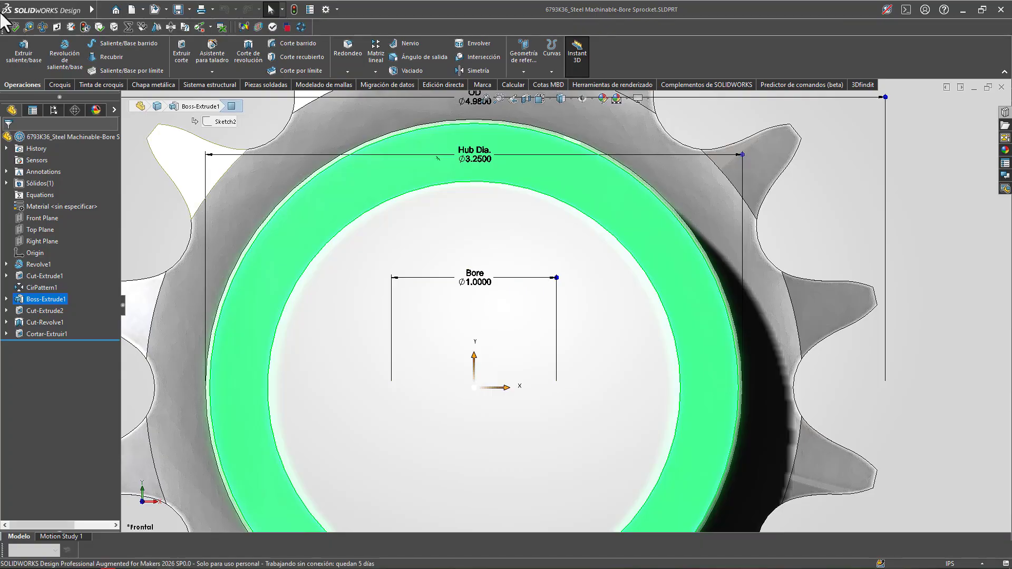
pyautogui.click(59, 85)
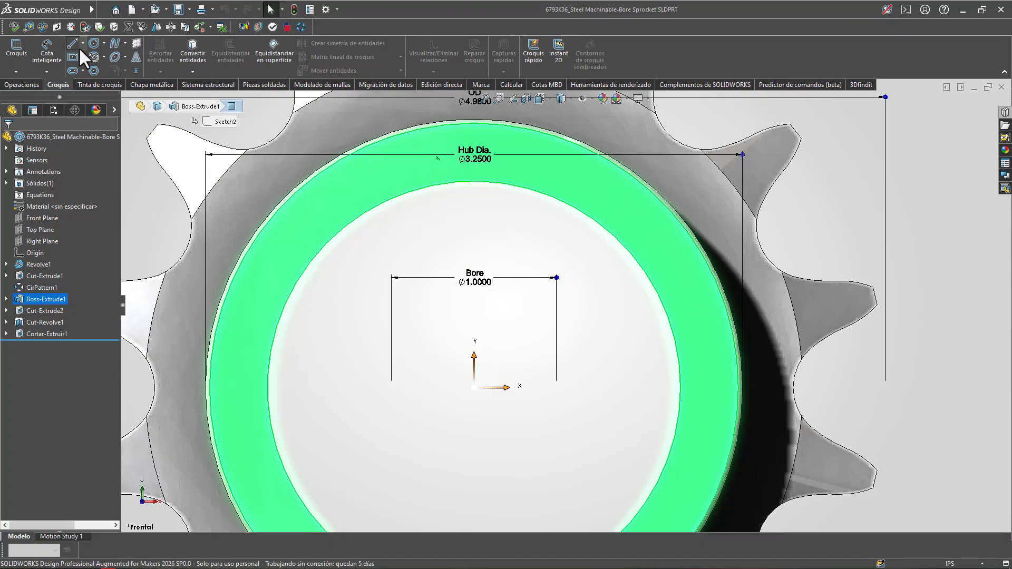
pyautogui.click(72, 56)
pyautogui.click(608, 216)
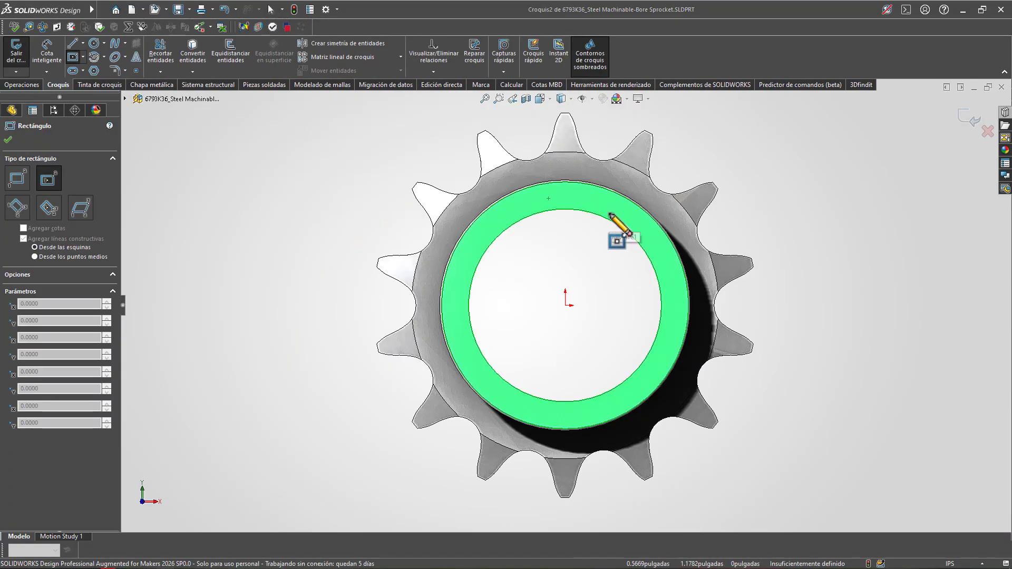
pyautogui.scroll(-5, 608, 216)
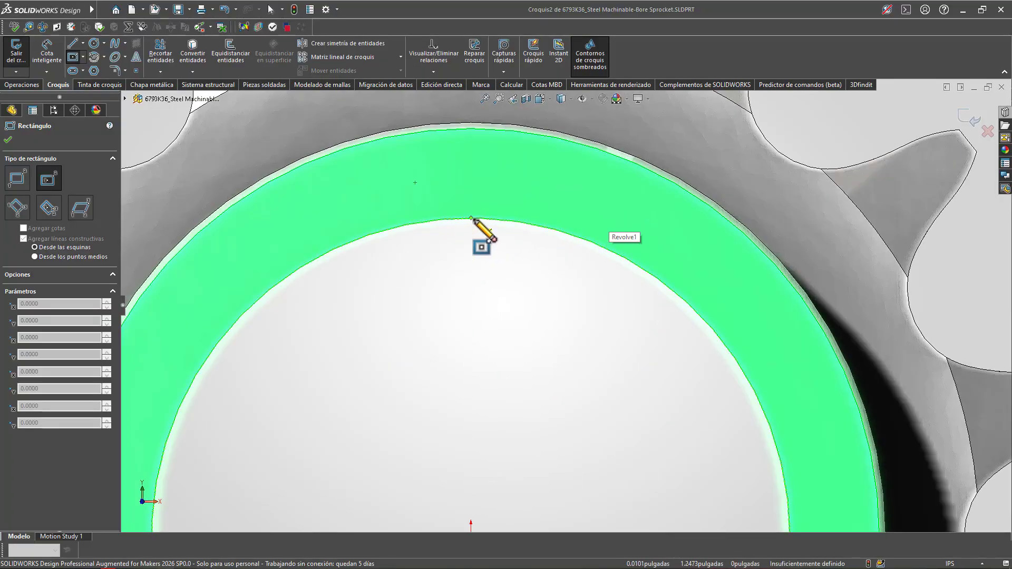
pyautogui.click(471, 217)
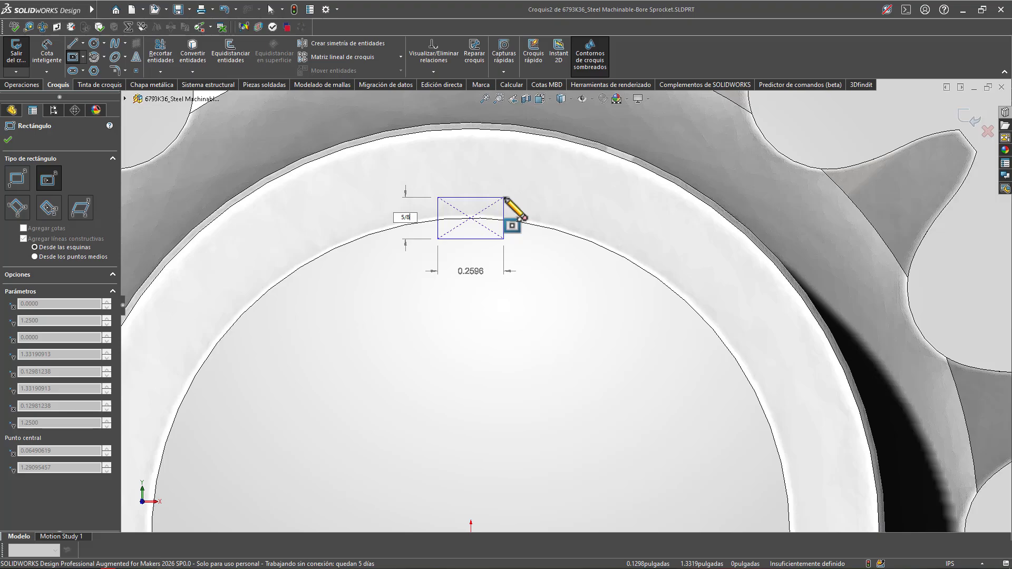
pyautogui.press('Tab')
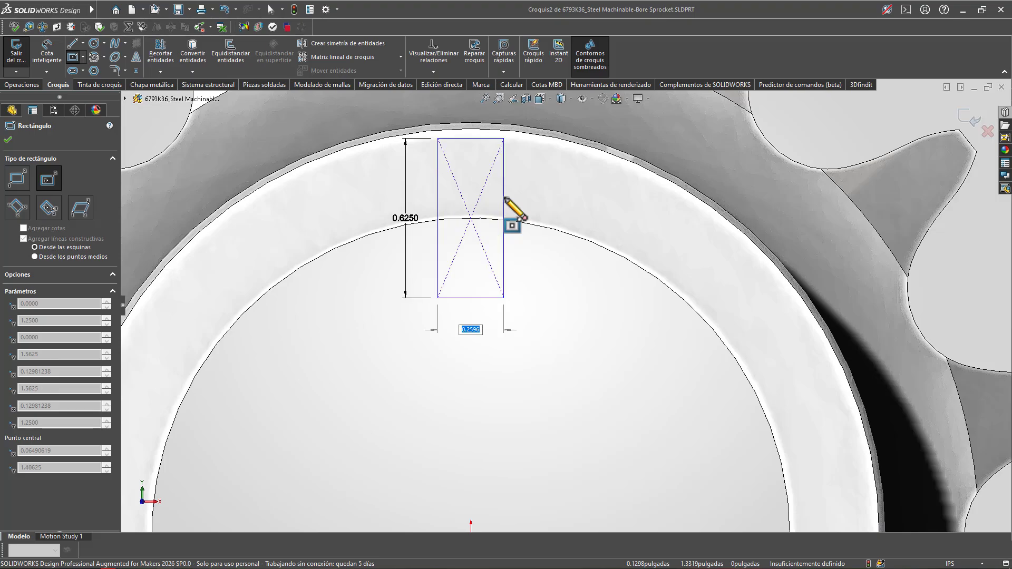
pyautogui.write('5/8')
pyautogui.press('Return')
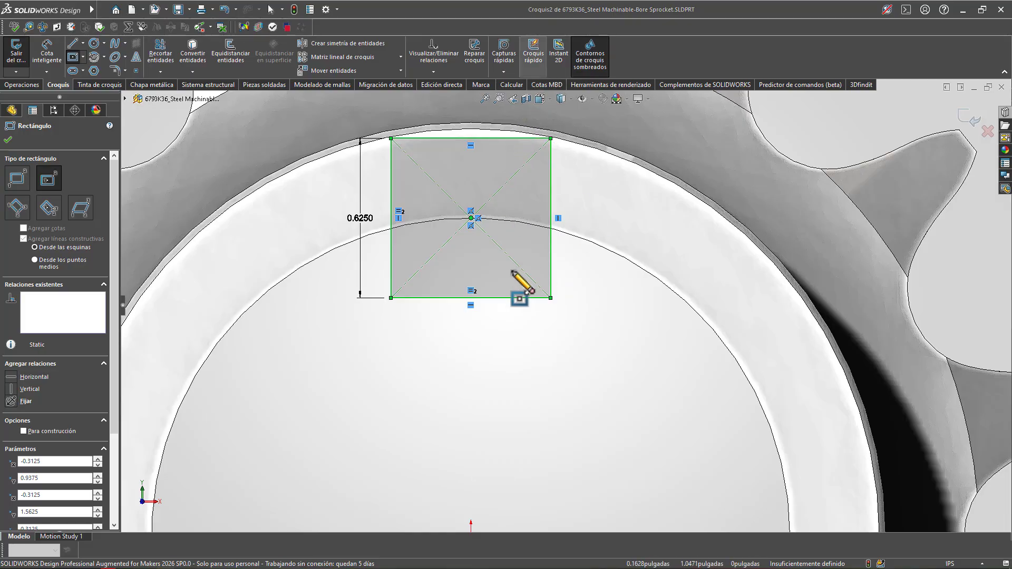
# Cut-extrude the square through the entire sprocket to form the bore's keyway.
pyautogui.scroll(2, 527, 293)
pyautogui.moveTo(511, 278)
pyautogui.mouseDown(button='middle')
pyautogui.moveTo(463, 312)
pyautogui.moveTo(479, 317)
pyautogui.mouseUp(button='middle')
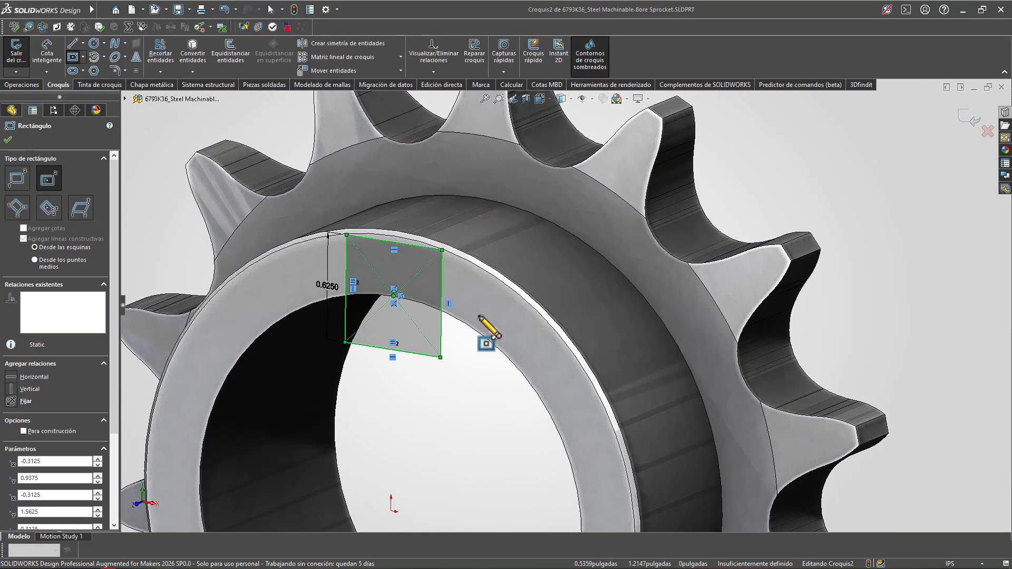
pyautogui.click(25, 85)
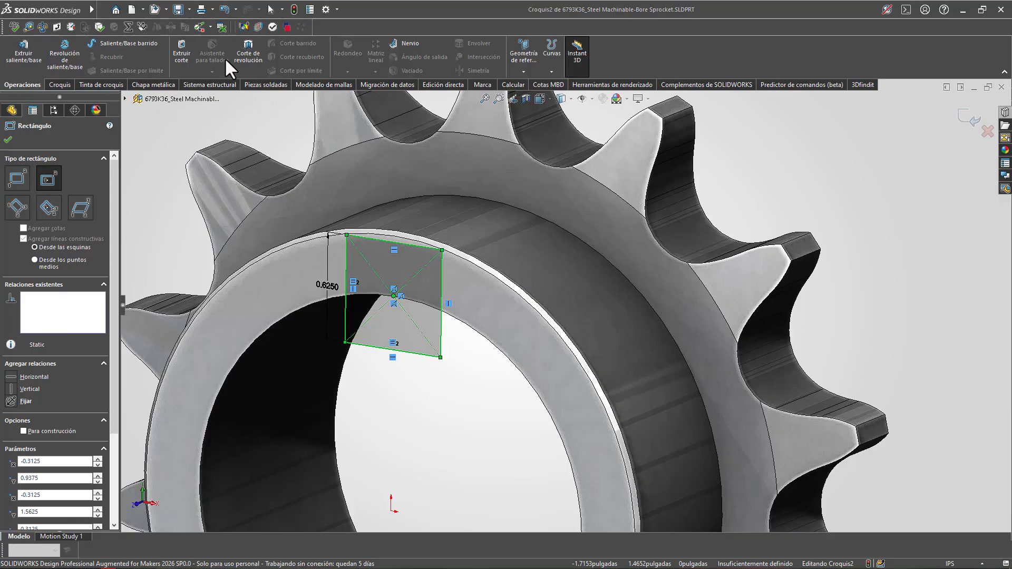
pyautogui.click(185, 56)
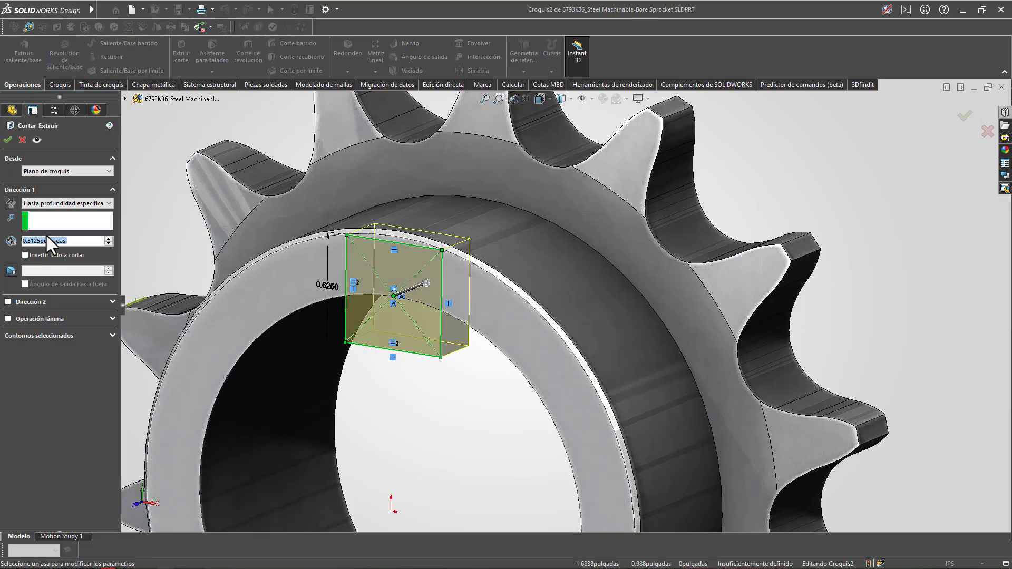
pyautogui.click(43, 202)
pyautogui.click(45, 220)
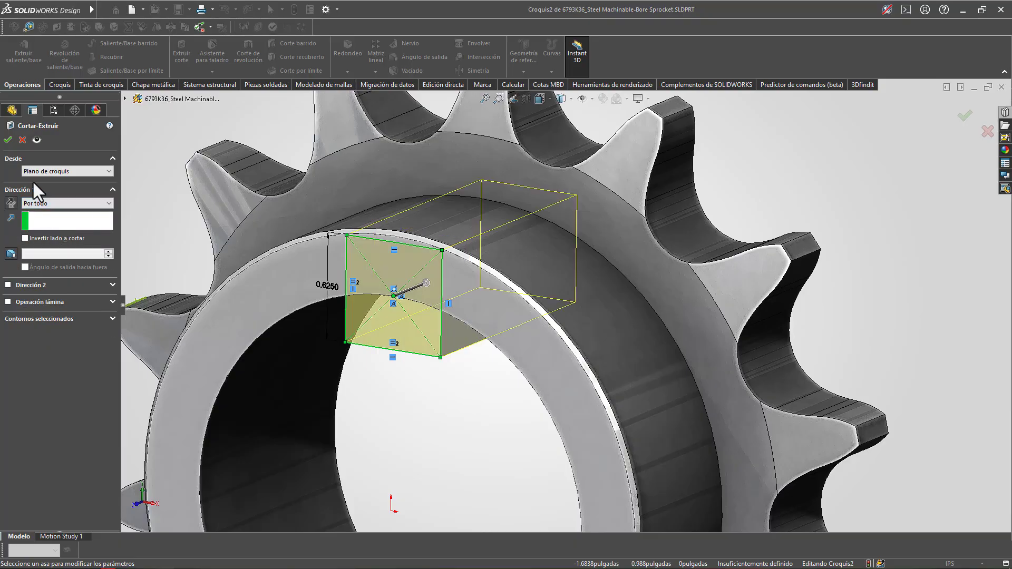
pyautogui.click(8, 139)
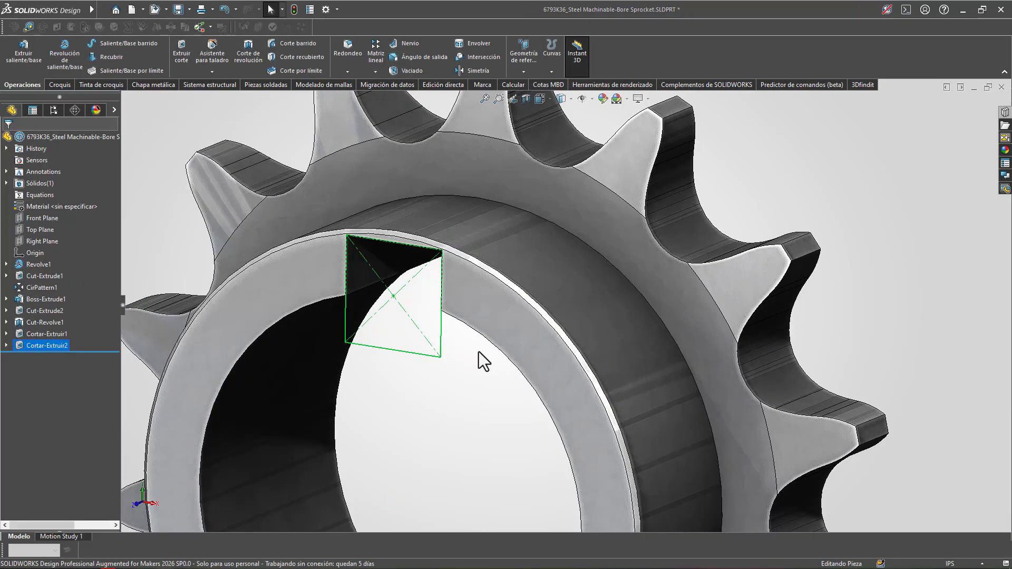
# Examine the sprocket's keyway and the thin hub wall above it, from the front and at an angle.
pyautogui.moveTo(479, 352); pyautogui.dragTo(838, 154, button='middle')
pyautogui.moveTo(527, 321)
pyautogui.mouseDown(button='middle')
pyautogui.moveTo(558, 255)
pyautogui.moveTo(515, 332)
pyautogui.mouseUp(button='middle')
pyautogui.scroll(-6, 474, 264)
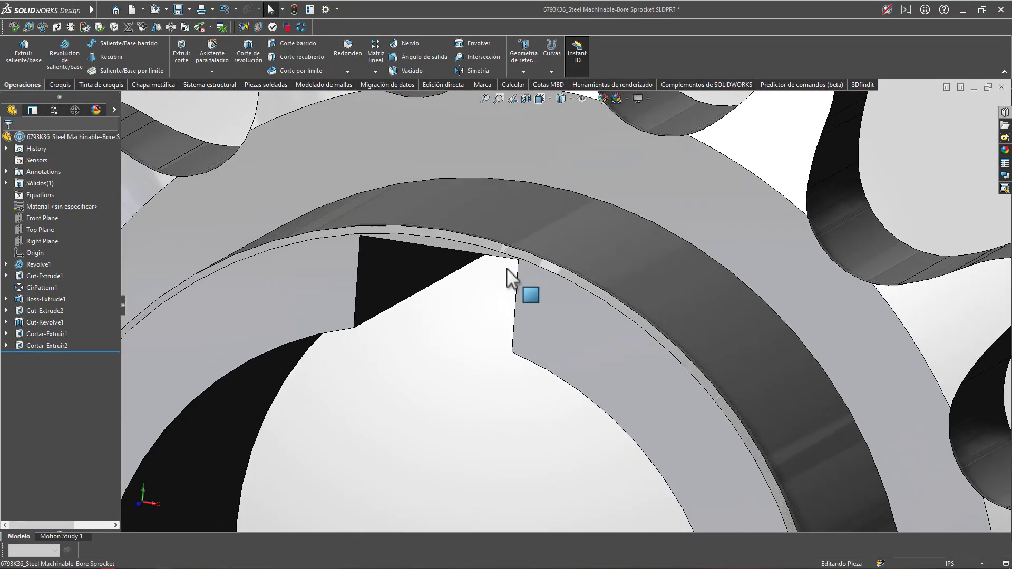
pyautogui.scroll(-1, 511, 258)
pyautogui.click(517, 226)
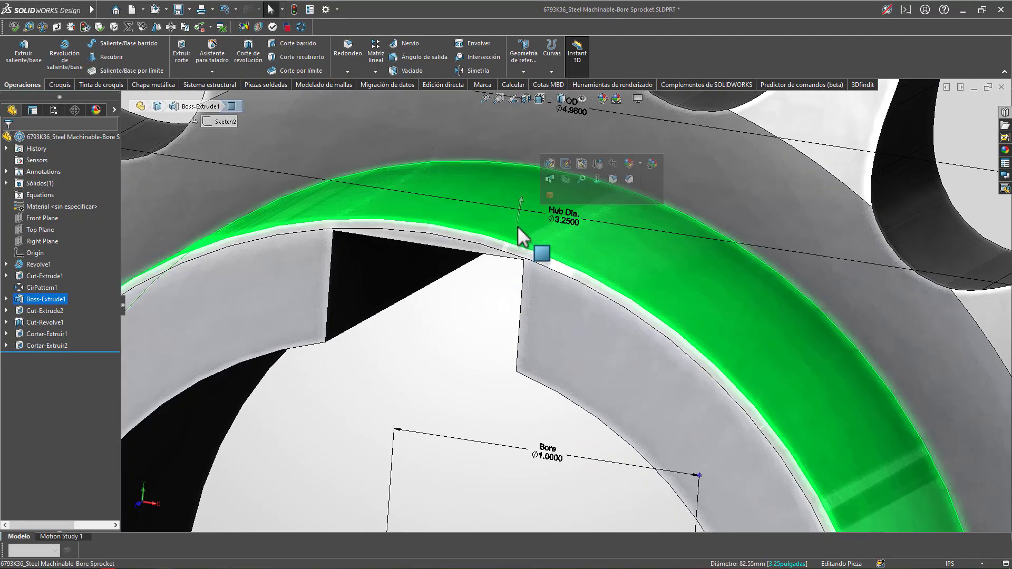
pyautogui.scroll(5, 607, 279)
pyautogui.moveTo(612, 311); pyautogui.dragTo(561, 327, button='middle')
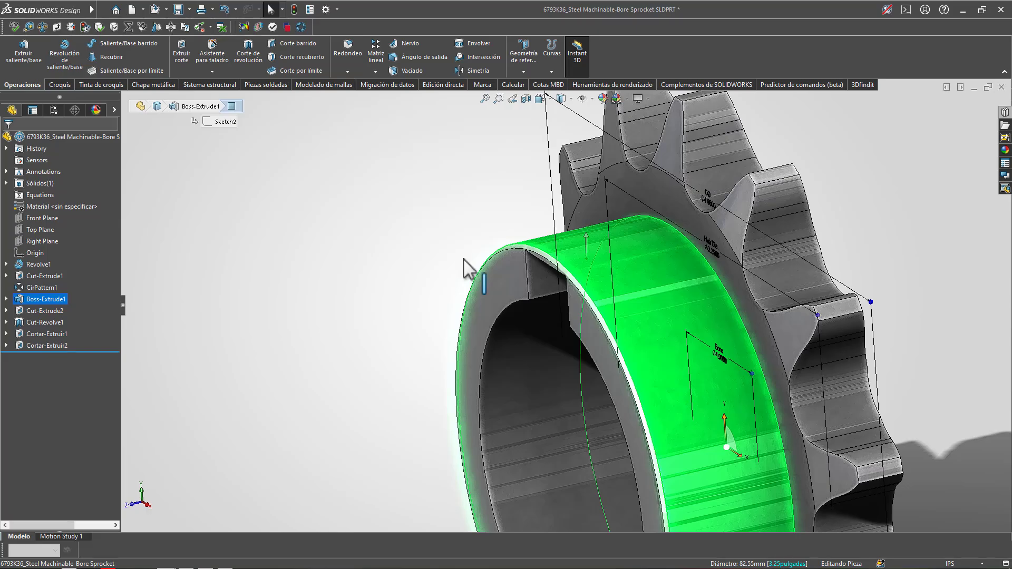
pyautogui.moveTo(463, 258); pyautogui.dragTo(598, 138, button='middle')
pyautogui.scroll(-6, 849, 230)
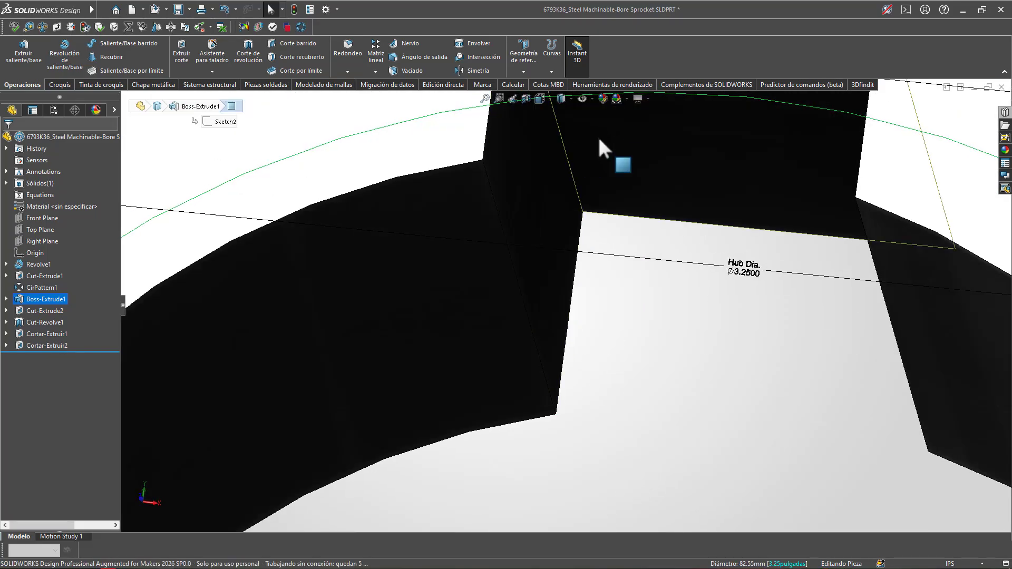
pyautogui.scroll(6, 599, 139)
pyautogui.click(602, 320)
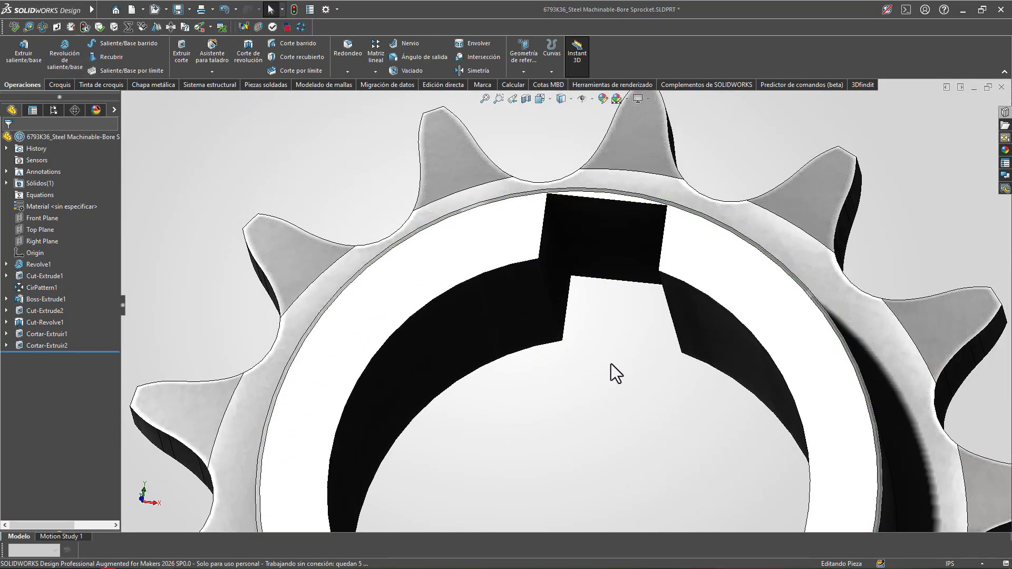
pyautogui.hotkey('ctrl', '1')
pyautogui.scroll(-3, 559, 35)
pyautogui.scroll(-10, 567, 223)
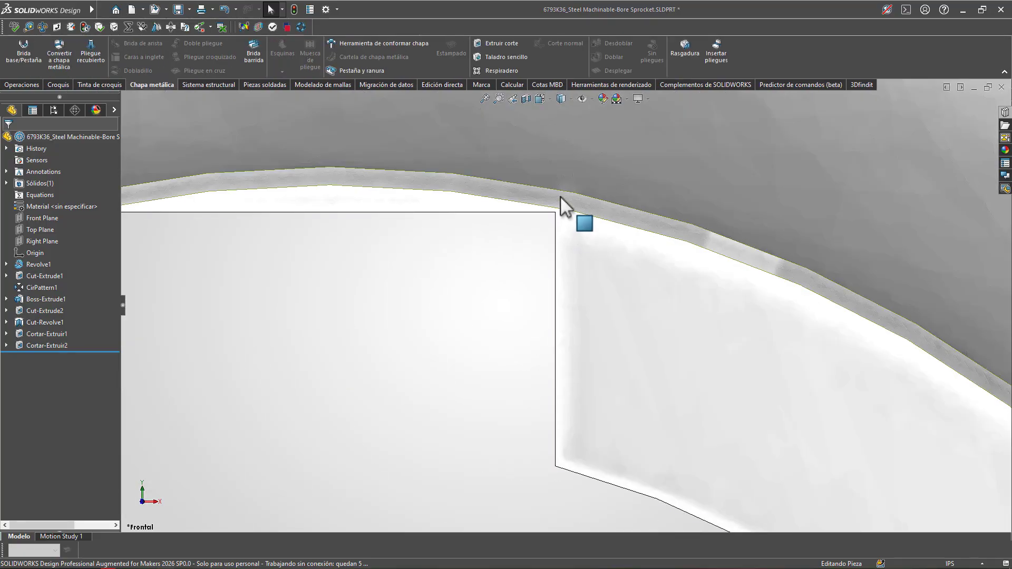
pyautogui.scroll(8, 568, 201)
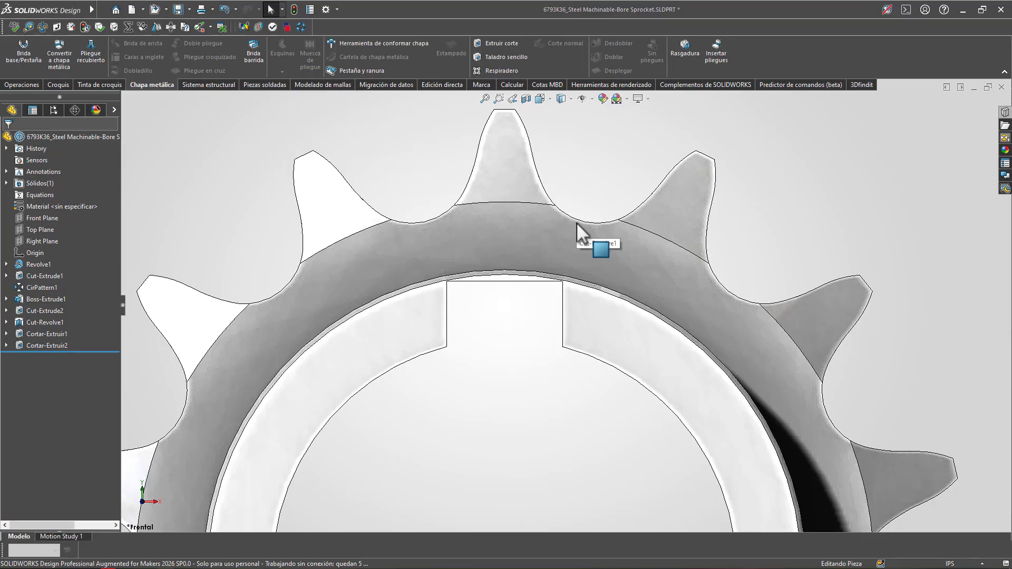
pyautogui.moveTo(546, 226)
pyautogui.mouseDown(button='middle')
pyautogui.moveTo(517, 298)
pyautogui.moveTo(547, 359)
pyautogui.moveTo(531, 323)
pyautogui.moveTo(546, 337)
pyautogui.mouseUp(button='middle')
pyautogui.scroll(1, 546, 359)
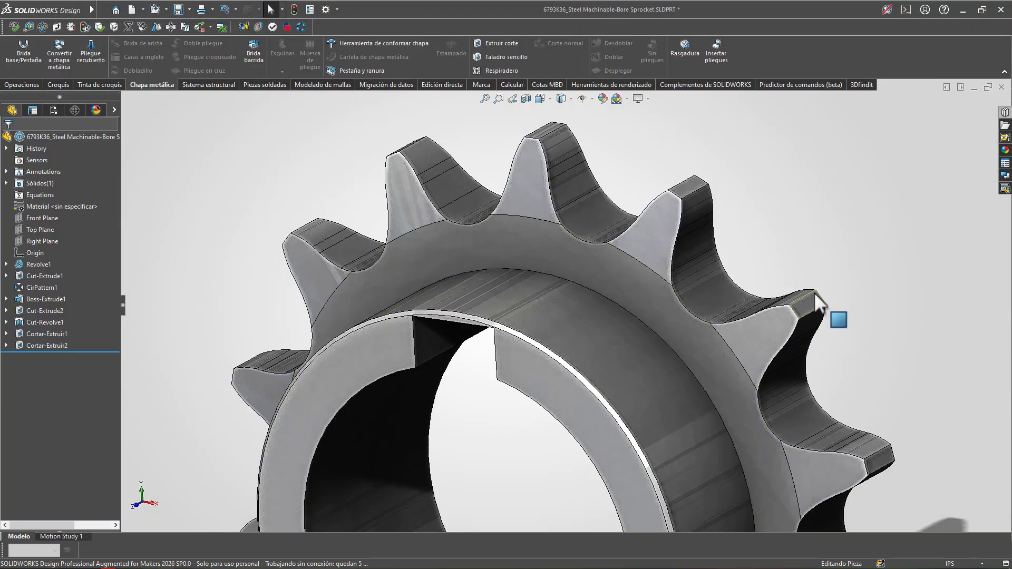
# Save and close the sprocket part, and rebuild the assembly with its changes.
pyautogui.hotkey('ctrl', 's')
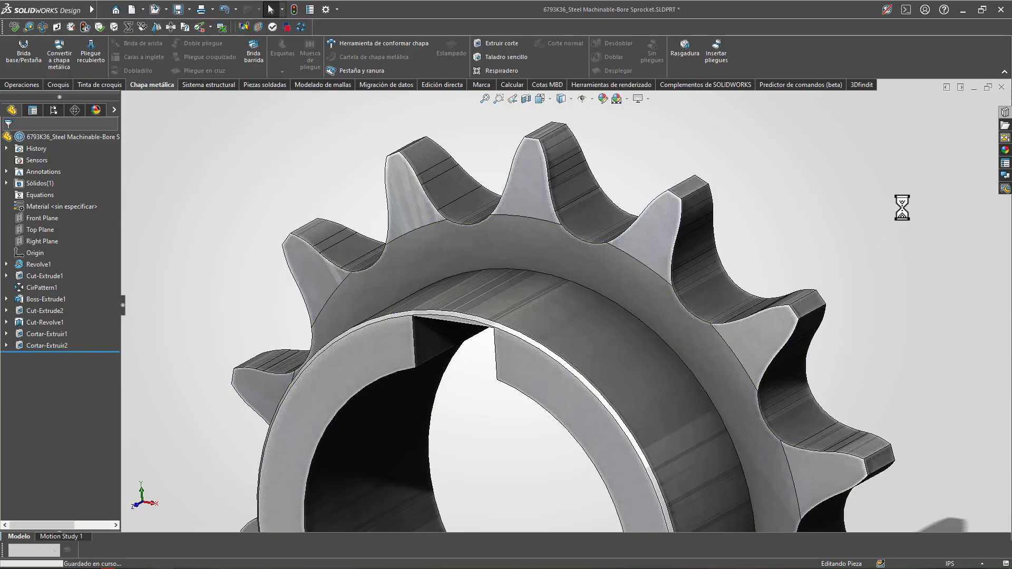
pyautogui.click(1001, 87)
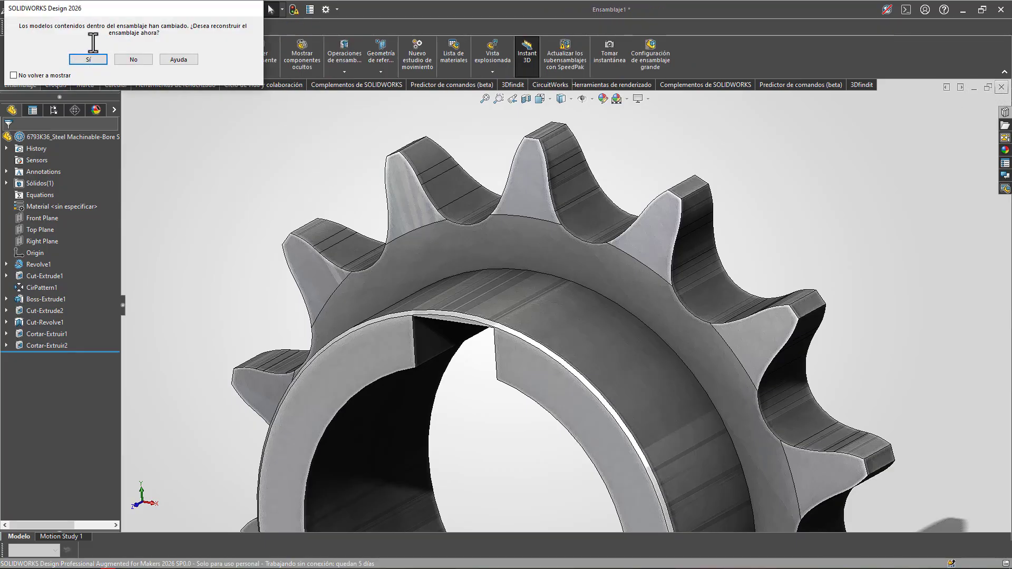
pyautogui.click(88, 60)
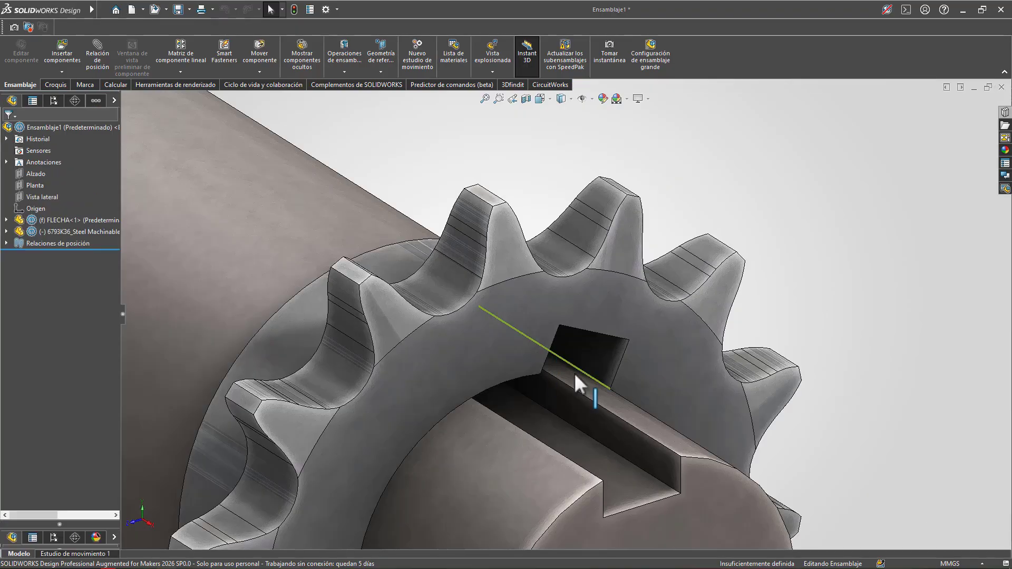
# Add a coincident mate between the side face of the sprocket's keyway and the matching side face of the shaft's keyway.
pyautogui.moveTo(574, 372); pyautogui.dragTo(606, 373, button='middle')
pyautogui.click(611, 363)
pyautogui.keyDown('ctrl'); pyautogui.click(584, 417); pyautogui.keyUp('ctrl')
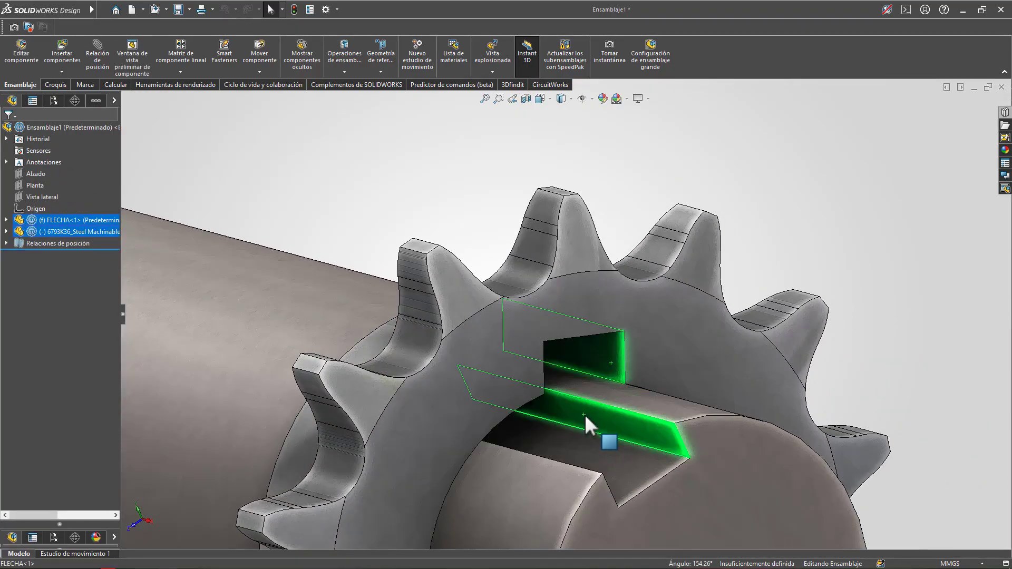
pyautogui.click(622, 368)
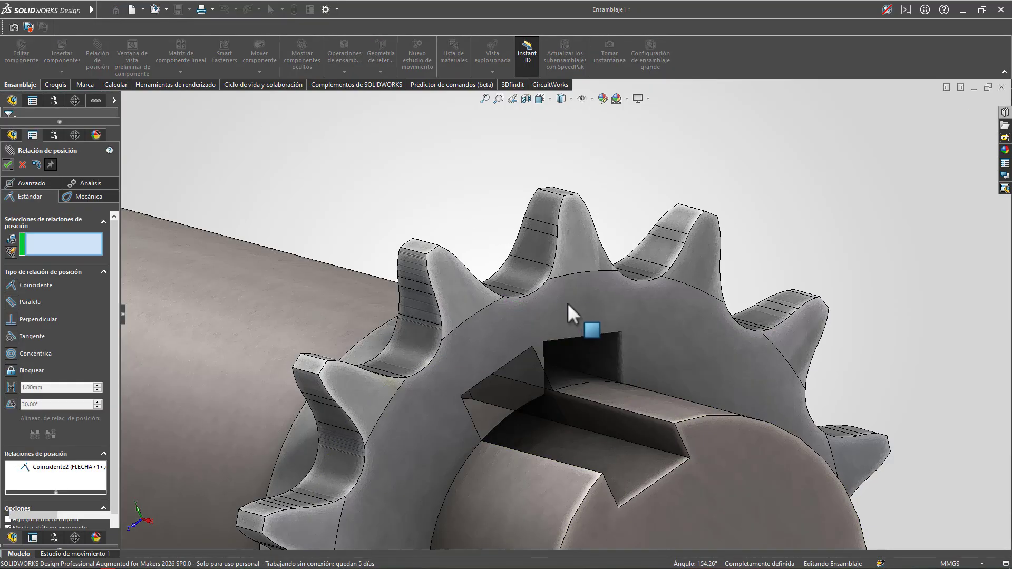
# Measure the distance from the shaft keyway's rounded inner end to the shaft's end face.
pyautogui.scroll(7, 567, 302)
pyautogui.moveTo(582, 411); pyautogui.dragTo(516, 340, button='middle')
pyautogui.scroll(-5, 563, 328)
pyautogui.click(621, 236)
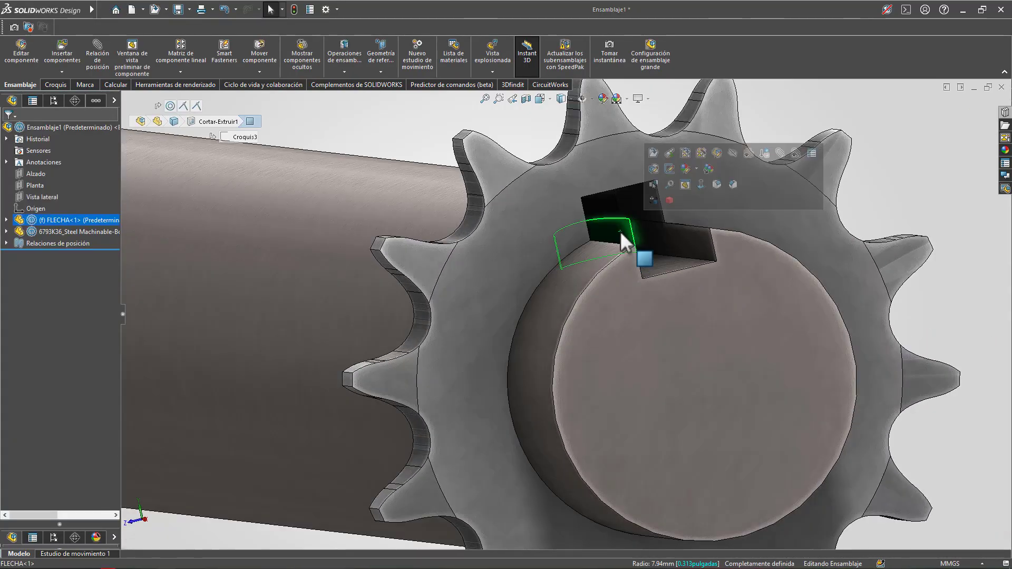
pyautogui.moveTo(626, 344); pyautogui.dragTo(721, 315, button='middle')
pyautogui.press('m')
pyautogui.click(707, 293)
pyautogui.scroll(5, 652, 407)
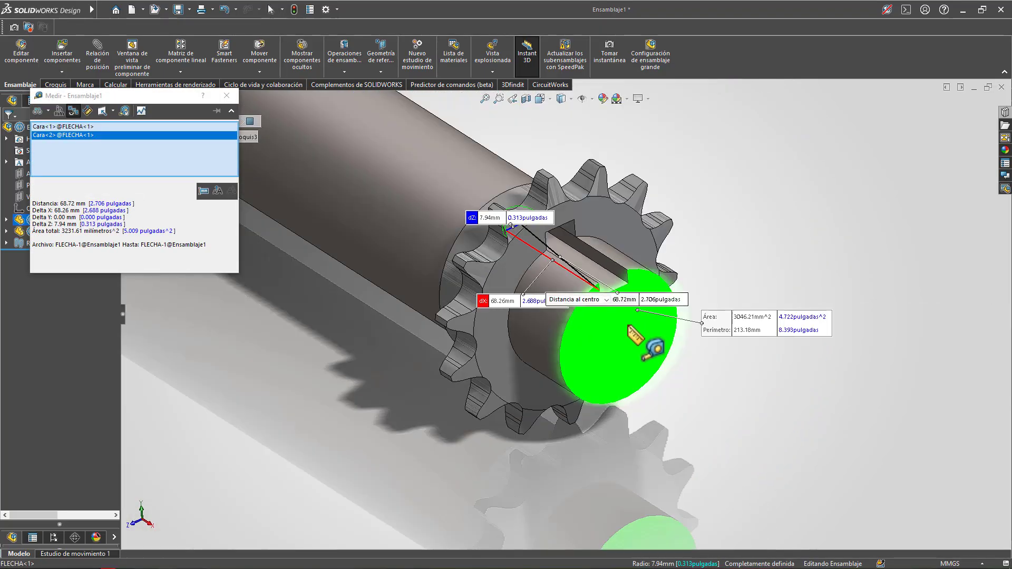
pyautogui.moveTo(652, 406); pyautogui.dragTo(597, 462, button='middle')
pyautogui.scroll(-6, 625, 389)
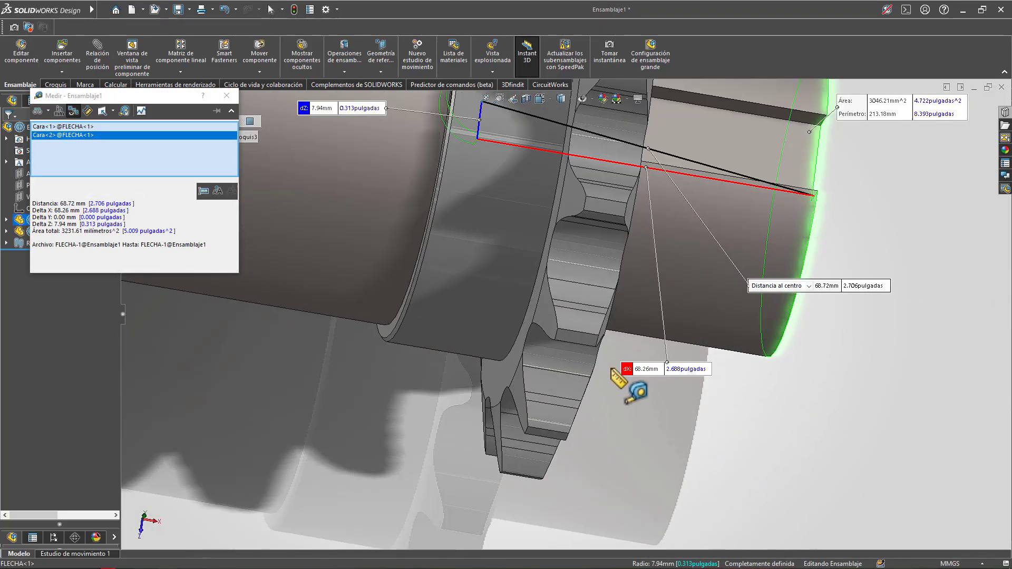
pyautogui.moveTo(613, 308); pyautogui.dragTo(633, 260, button='middle')
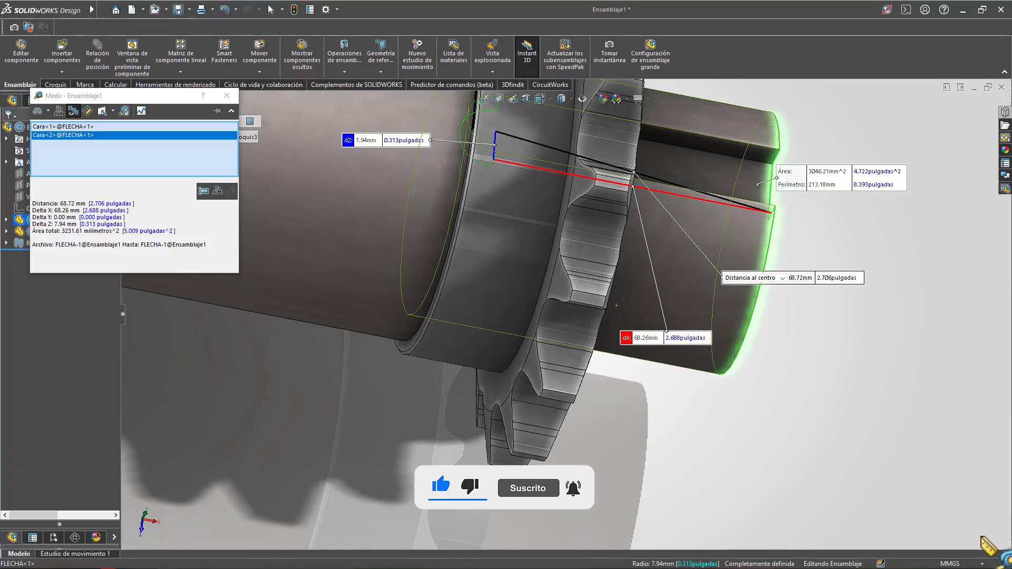
pyautogui.press('Escape')
pyautogui.press('Escape')
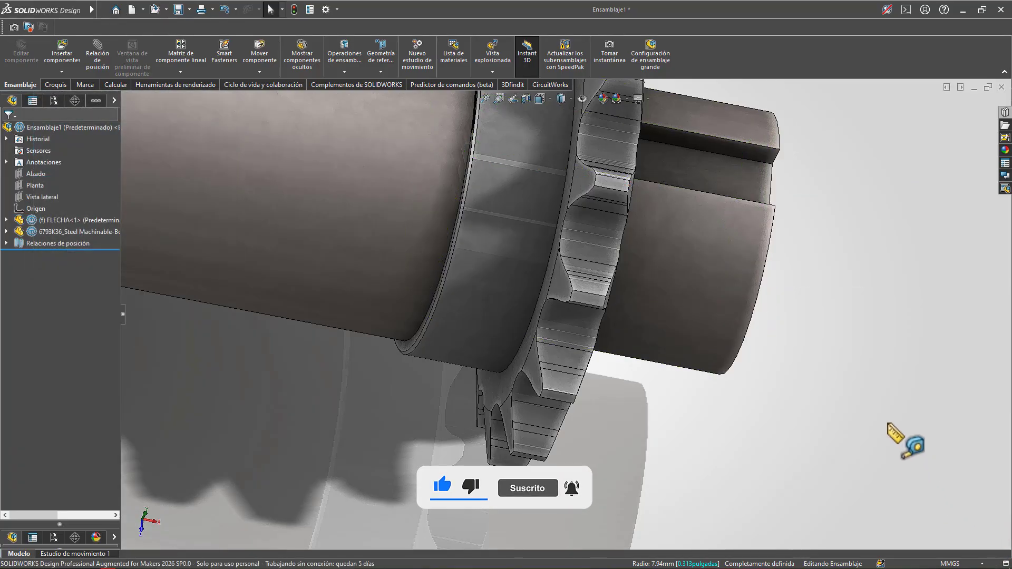
# Create a new part and start a sketch on the Planta plane.
pyautogui.hotkey('ctrl', 'n')
pyautogui.press('Return')
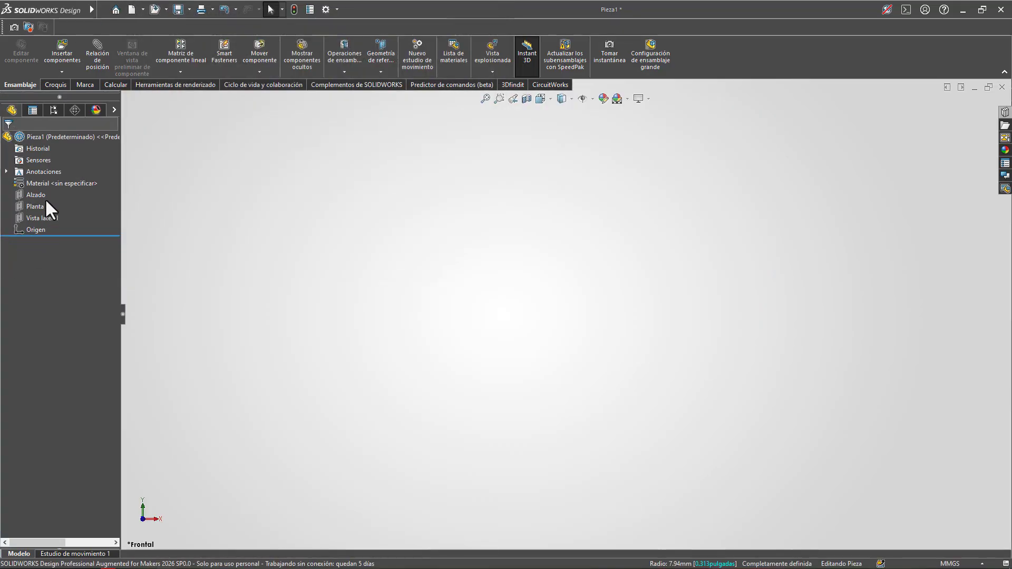
pyautogui.click(43, 203)
pyautogui.click(43, 185)
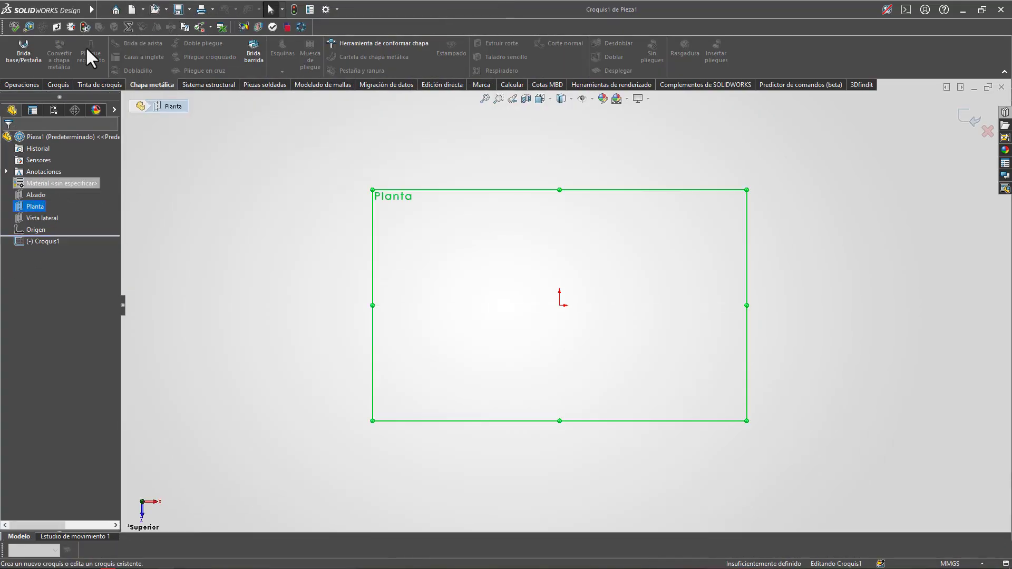
pyautogui.click(74, 56)
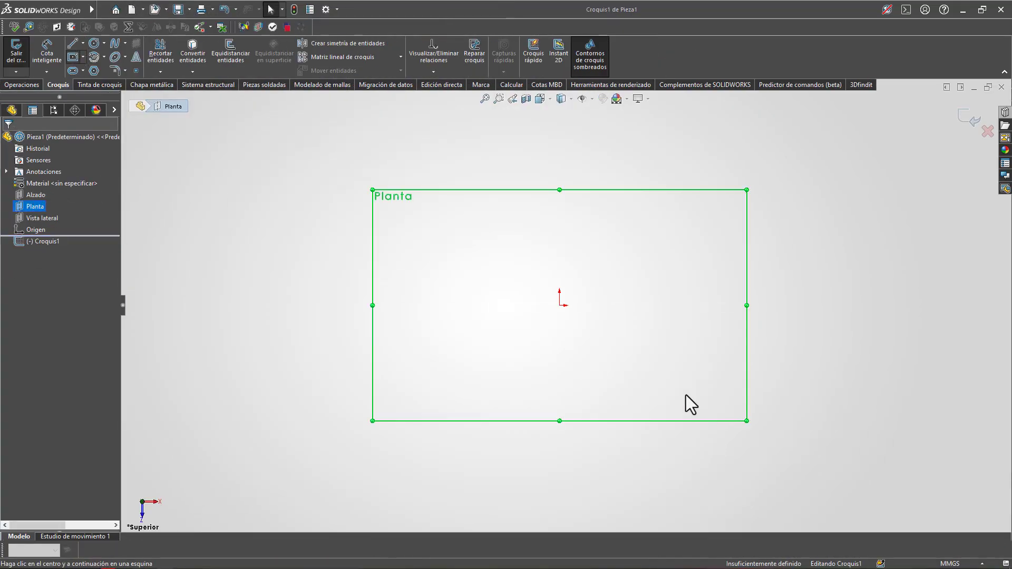
# Sketch a center rectangle on the origin, 5/8 high and 2.6875 wide.
pyautogui.click(559, 306)
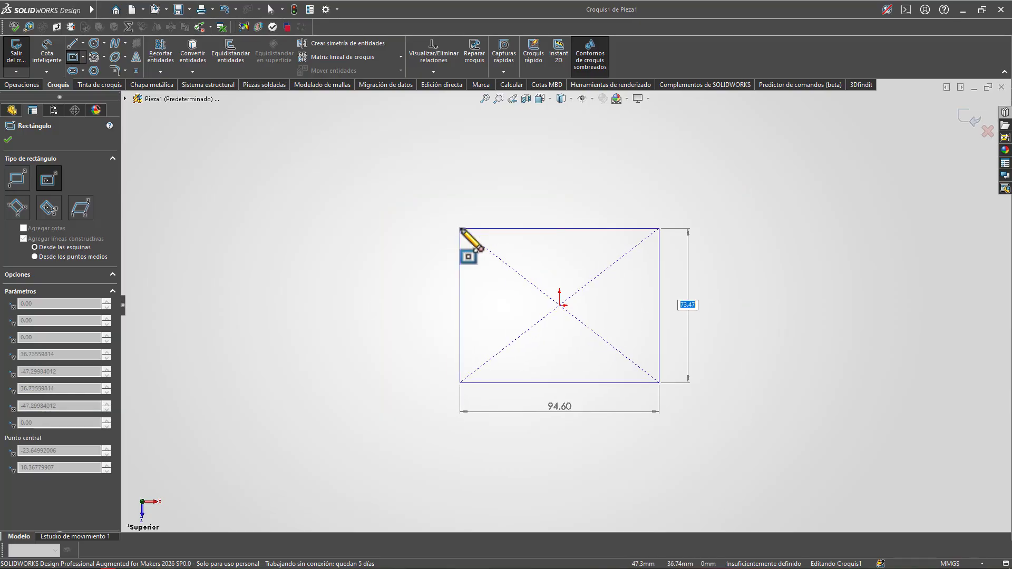
pyautogui.write('5/8')
pyautogui.press('Tab')
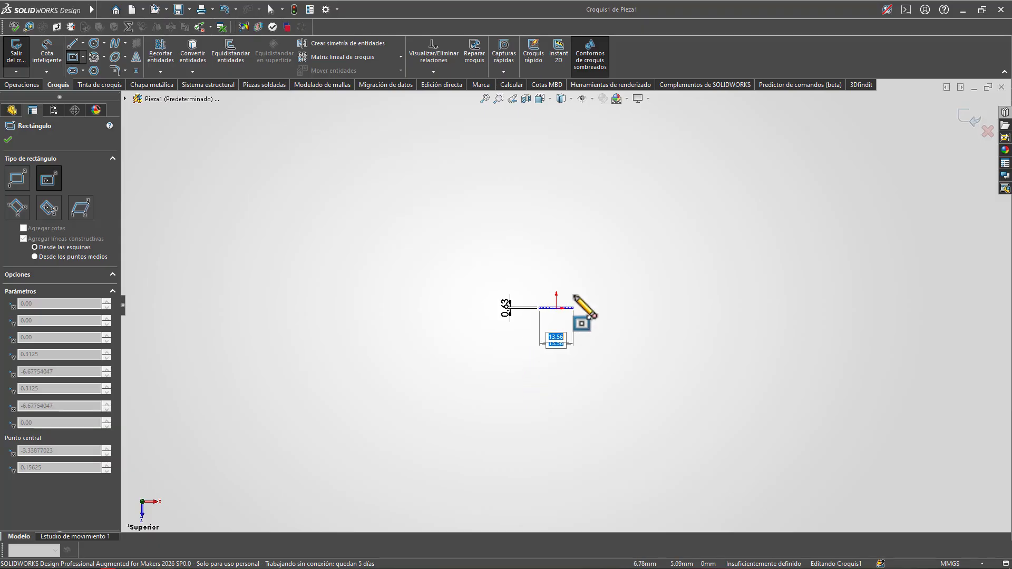
pyautogui.scroll(-4, 576, 303)
pyautogui.scroll(-5, 508, 343)
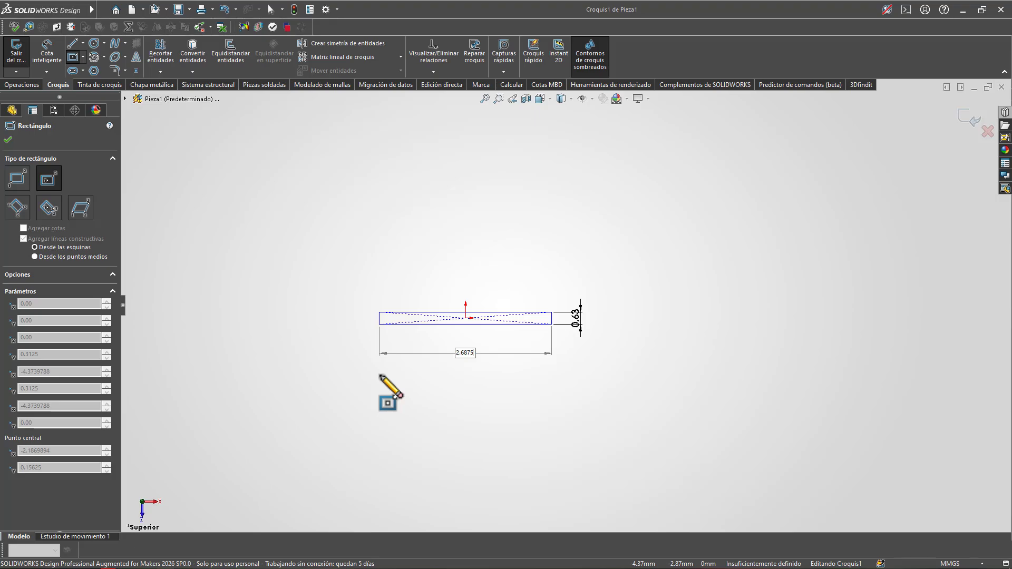
pyautogui.press('Return')
# Switch the part's units to IPS and extrude the rectangle into a solid rectangular key.
pyautogui.scroll(-4, 388, 278)
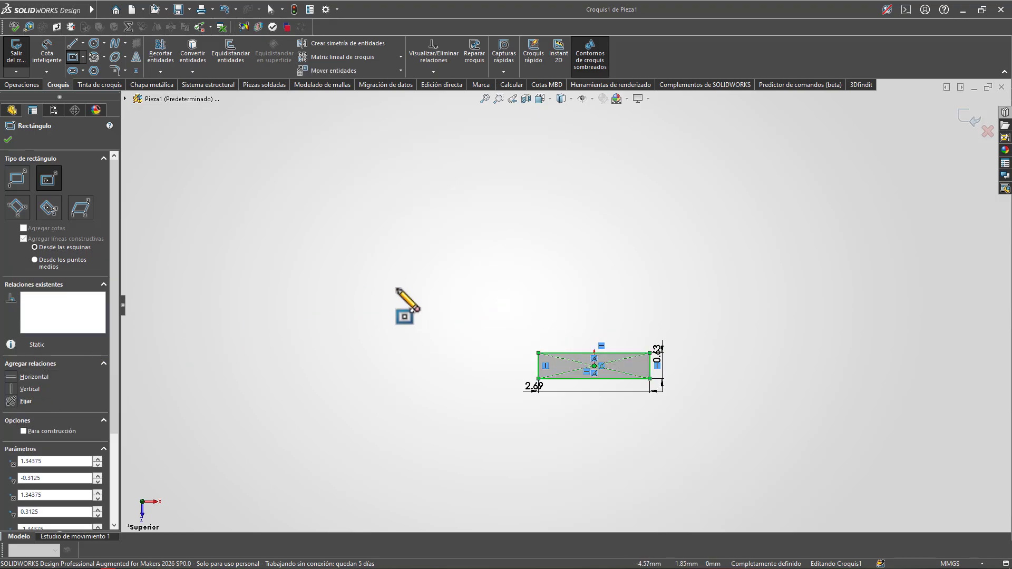
pyautogui.press('Escape')
pyautogui.click(10, 86)
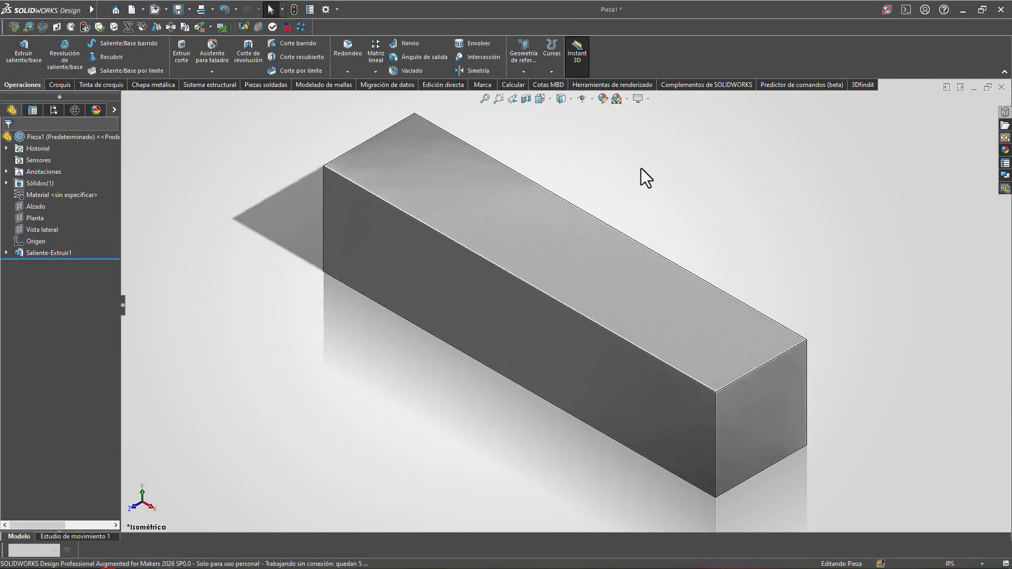
# Save the key part as chaveta in the FLECHA CON ENGRANES folder.
pyautogui.hotkey('ctrl', 's')
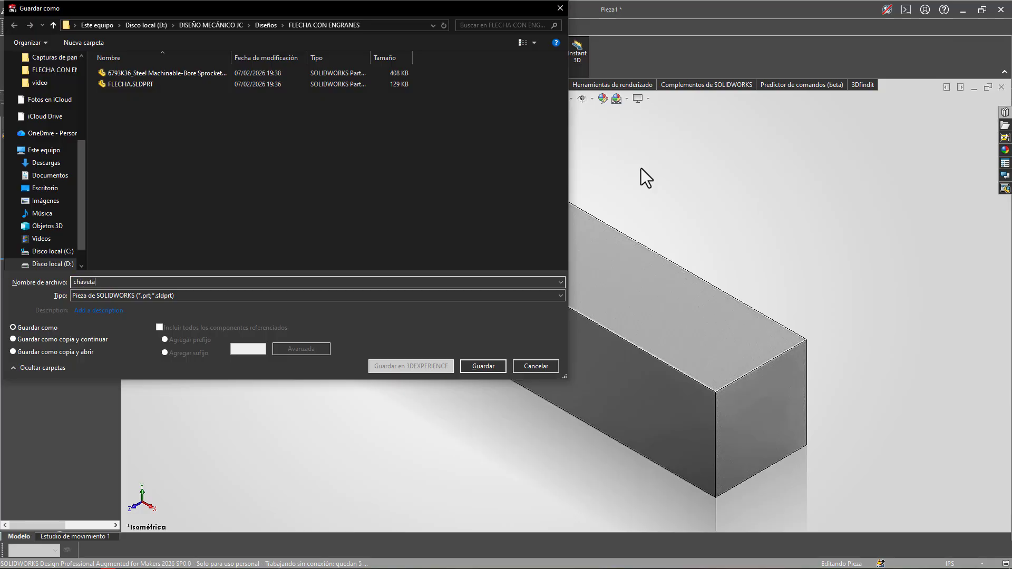
pyautogui.write('chaveta')
pyautogui.press('Return')
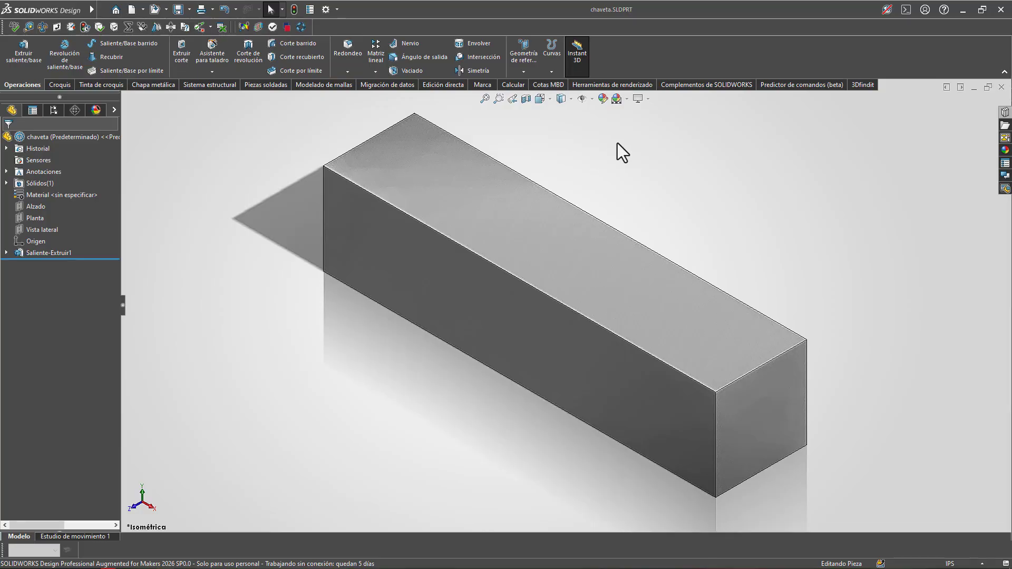
# Return to the assembly and insert the chaveta part near the keyway at the sprocket end of the shaft.
pyautogui.hotkey('ctrl', 'Tab')
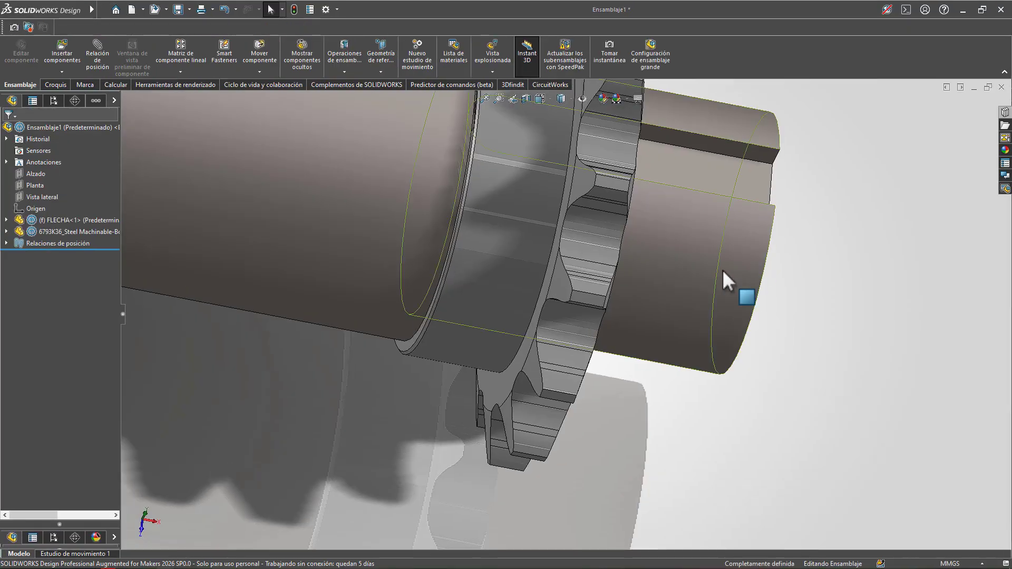
pyautogui.scroll(2, 723, 270)
pyautogui.hotkey('ctrl', '7')
pyautogui.scroll(-5, 727, 346)
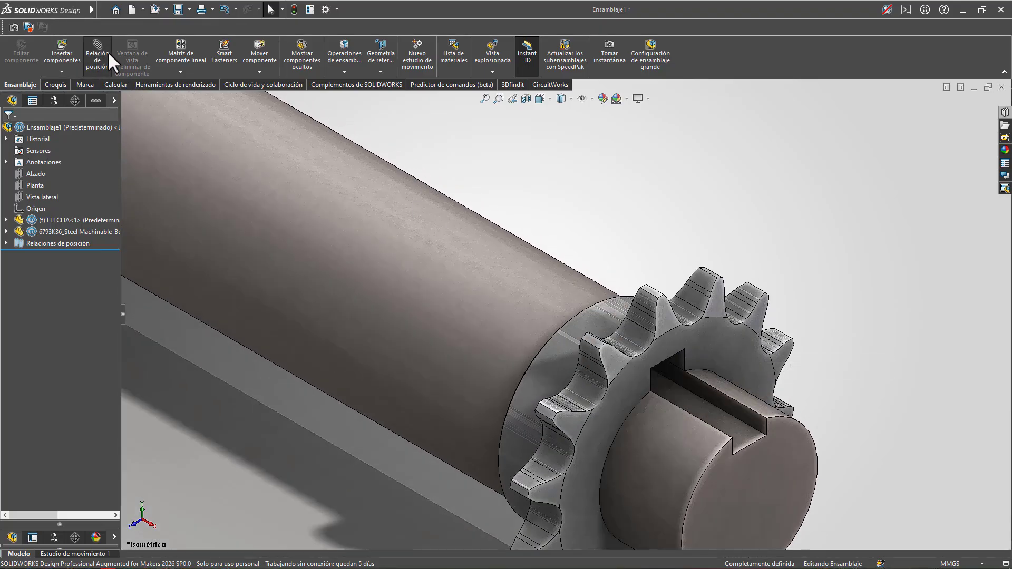
pyautogui.click(62, 52)
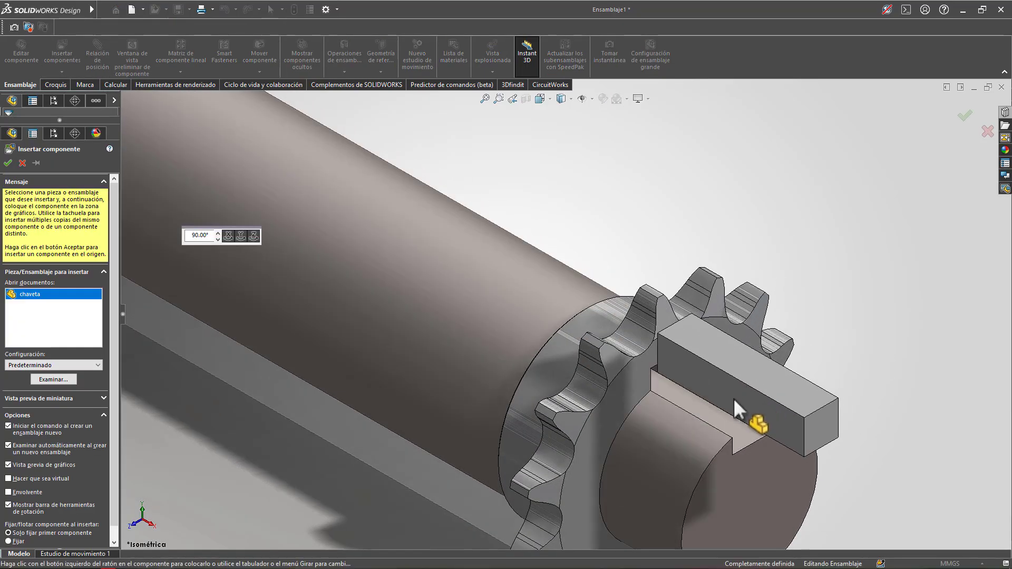
pyautogui.click(732, 398)
# Add three coincident mates between the key and the shaft, seating it in the keyway with its end flush with the shaft's end face.
pyautogui.scroll(-4, 678, 412)
pyautogui.scroll(2, 628, 402)
pyautogui.click(581, 335)
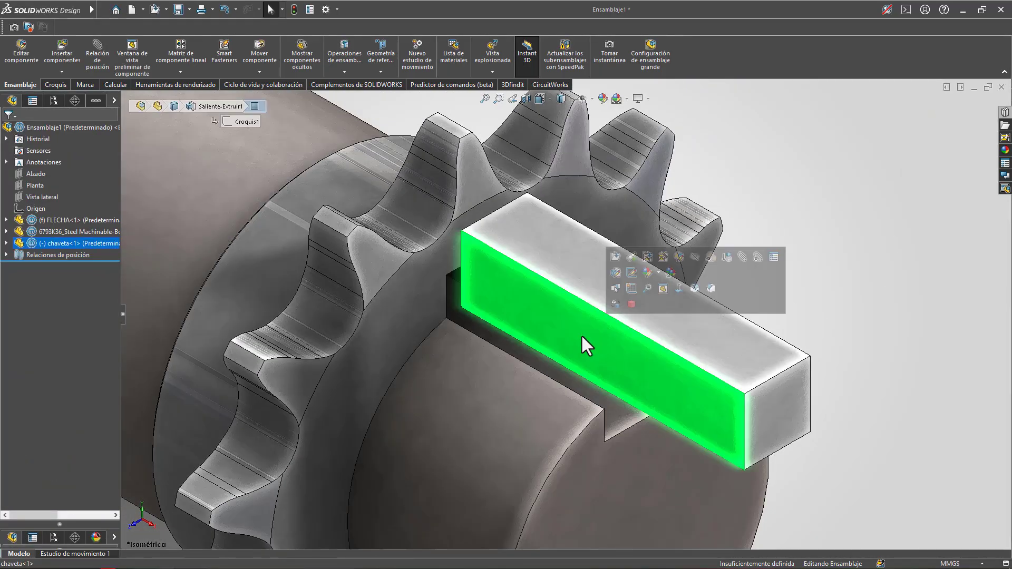
pyautogui.moveTo(581, 334); pyautogui.dragTo(973, 461, button='middle')
pyautogui.click(973, 462)
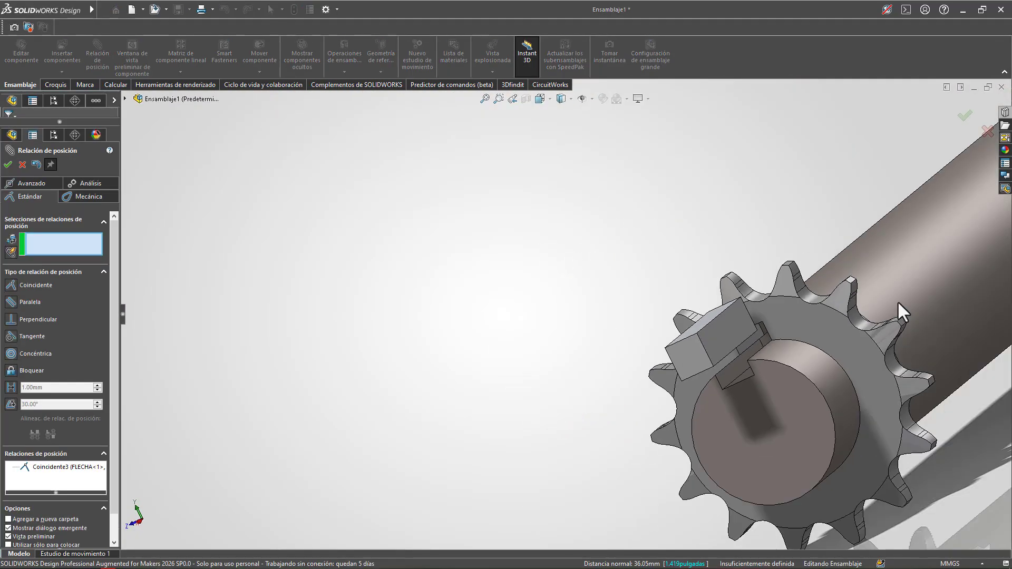
pyautogui.scroll(-5, 747, 305)
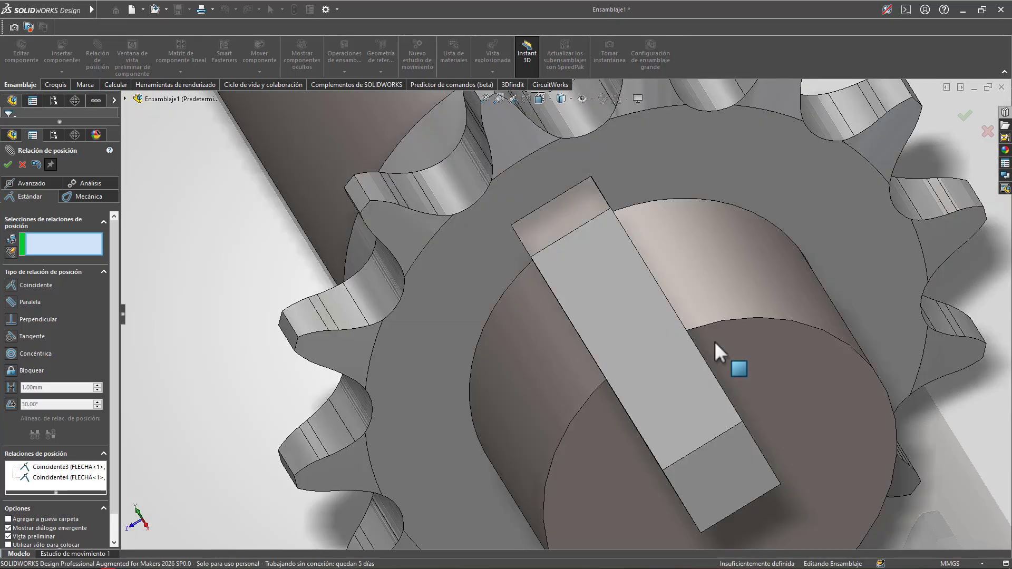
pyautogui.scroll(3, 714, 340)
pyautogui.scroll(3, 624, 352)
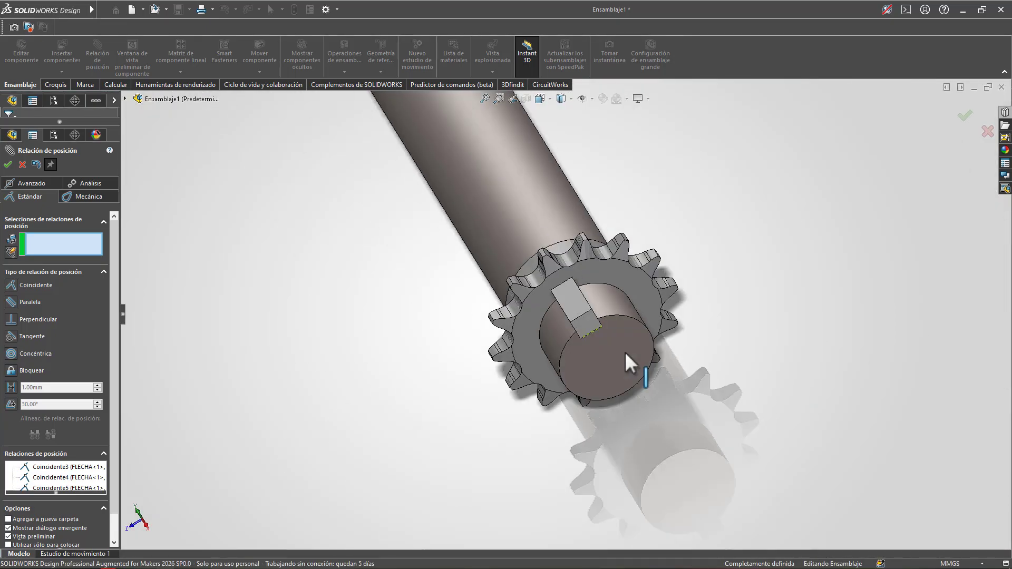
pyautogui.moveTo(625, 353); pyautogui.dragTo(610, 255, button='middle')
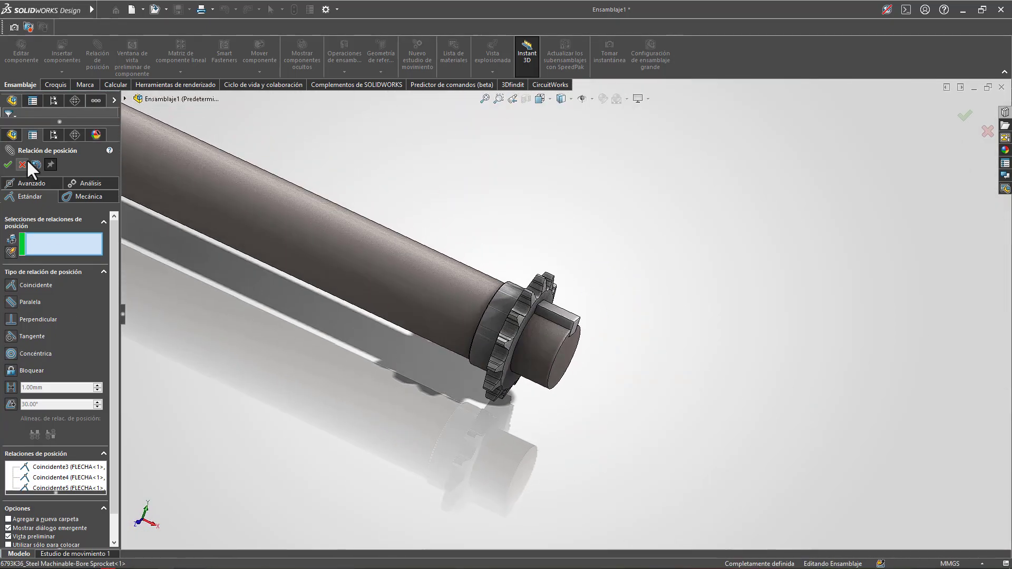
pyautogui.click(5, 163)
# Mirror the sprocket and the key about the Vista lateral plane to the shaft's other end.
pyautogui.scroll(-3, 573, 302)
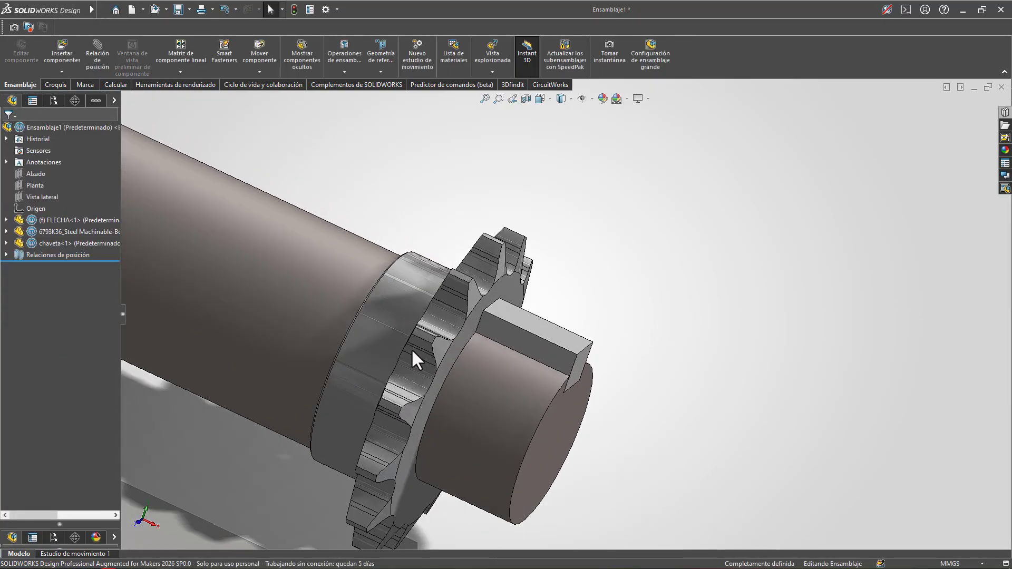
pyautogui.moveTo(412, 351); pyautogui.dragTo(414, 321, button='middle')
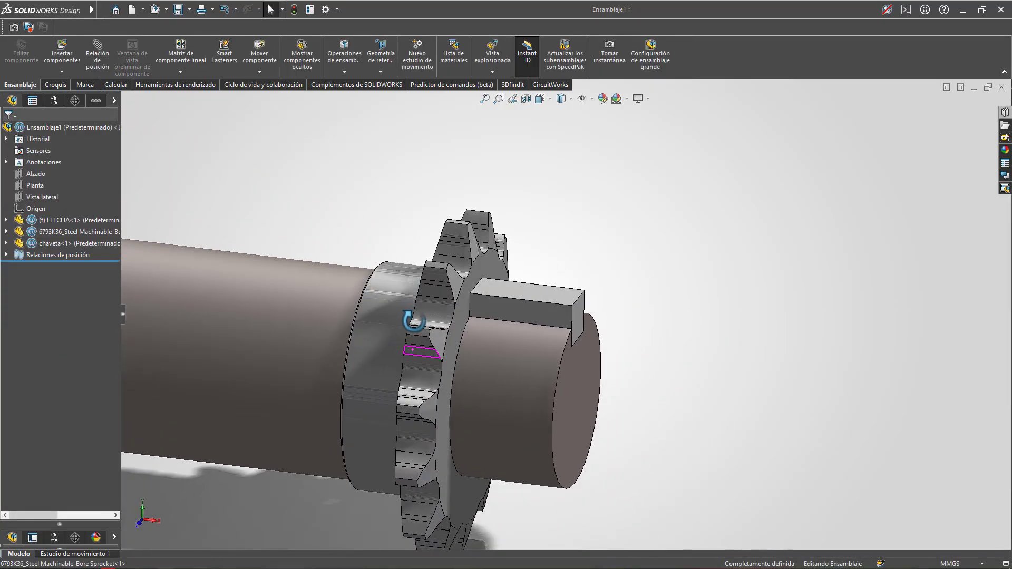
pyautogui.scroll(2, 519, 343)
pyautogui.scroll(4, 515, 339)
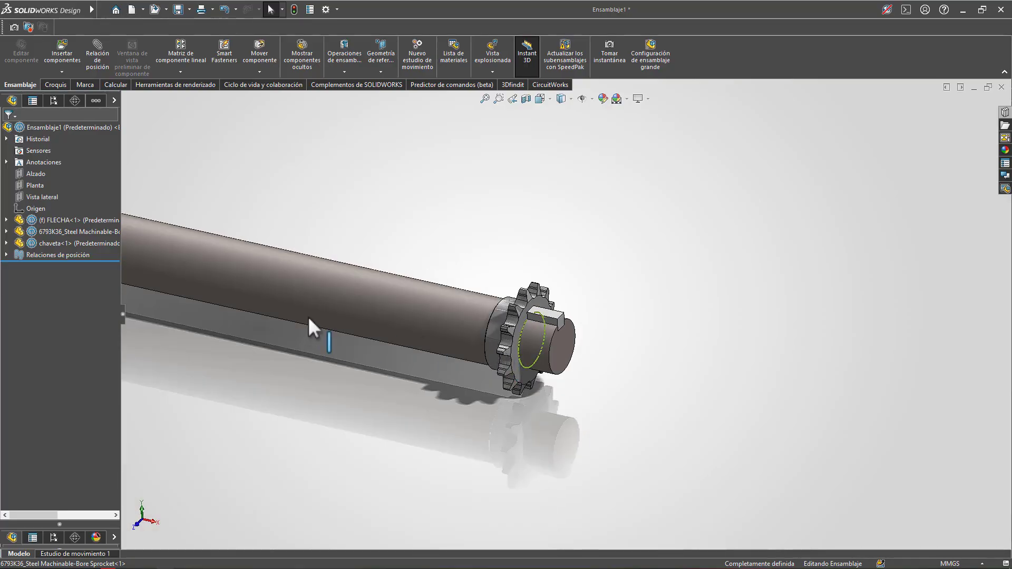
pyautogui.scroll(3, 309, 320)
pyautogui.click(39, 200)
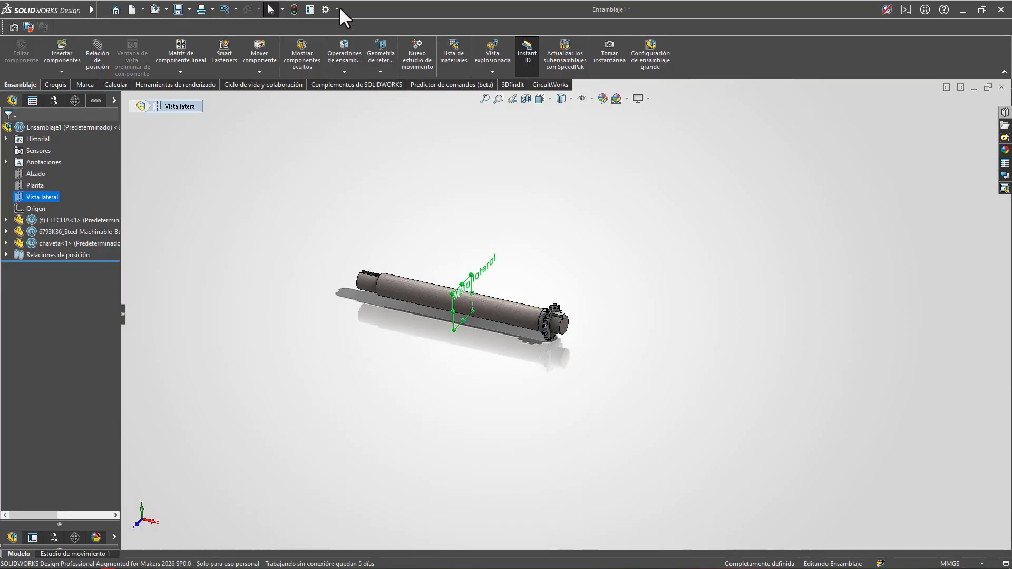
pyautogui.click(177, 74)
pyautogui.click(184, 164)
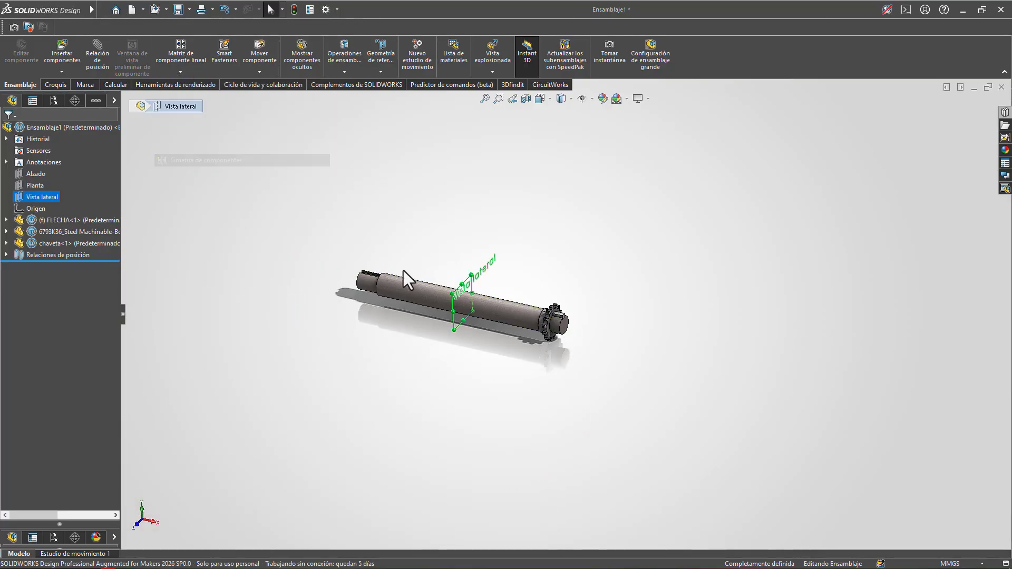
pyautogui.scroll(-8, 561, 348)
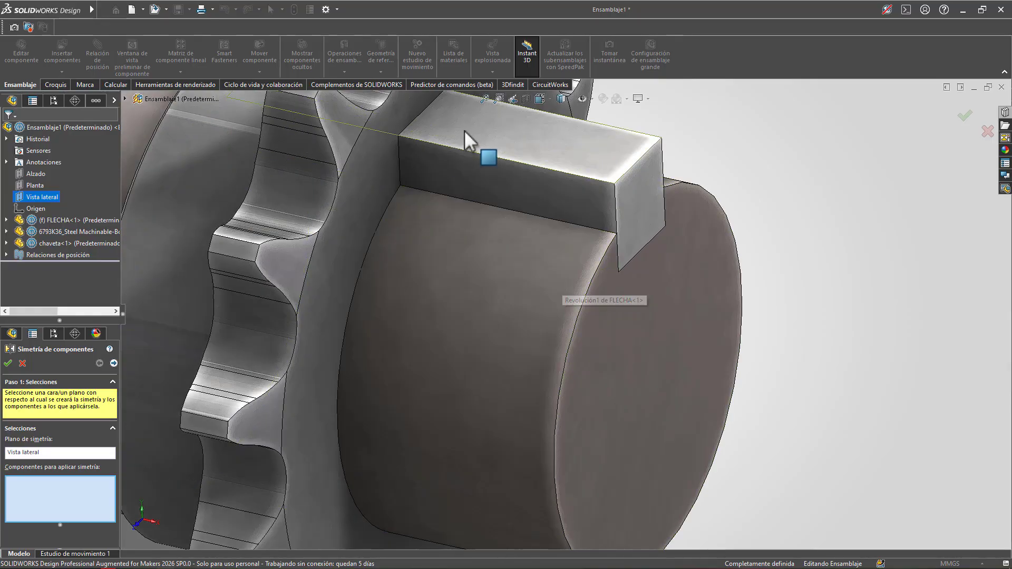
pyautogui.click(359, 150)
pyautogui.click(460, 138)
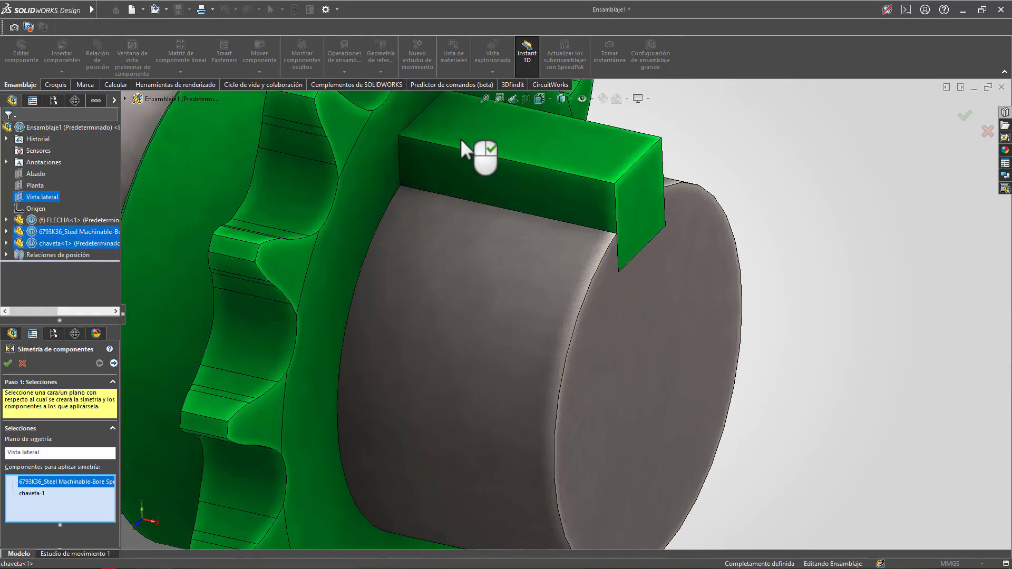
pyautogui.press('Return')
# Examine the sprockets and keys at both ends of the shaft from several angles.
pyautogui.scroll(10, 363, 378)
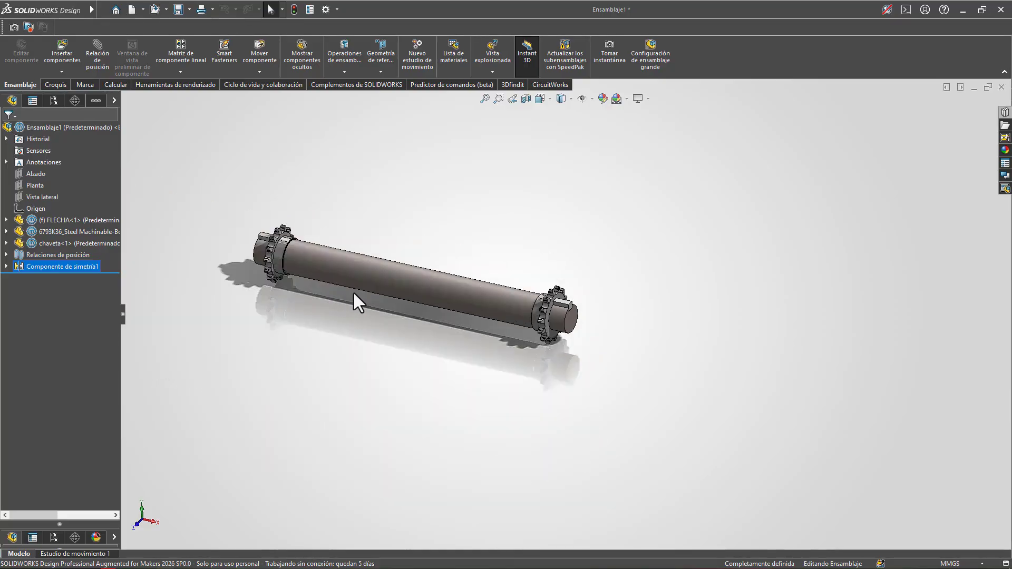
pyautogui.scroll(-1, 299, 217)
pyautogui.moveTo(300, 218); pyautogui.dragTo(332, 224, button='middle')
pyautogui.scroll(3, 716, 385)
pyautogui.scroll(6, 717, 385)
pyautogui.scroll(-6, 969, 445)
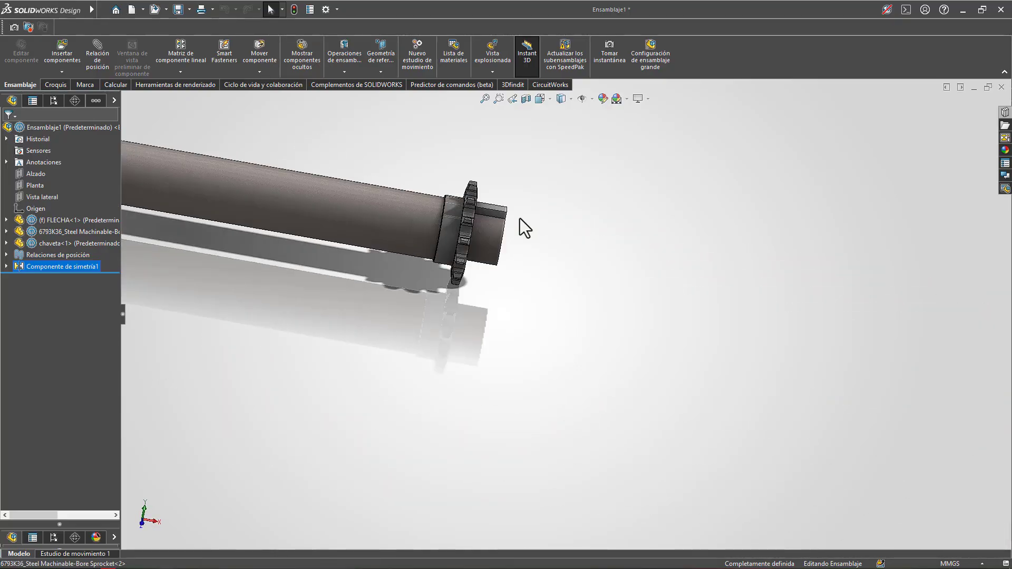
pyautogui.scroll(-5, 499, 220)
pyautogui.moveTo(499, 220)
pyautogui.mouseDown(button='middle')
pyautogui.moveTo(469, 262)
pyautogui.moveTo(399, 124)
pyautogui.moveTo(366, 327)
pyautogui.moveTo(403, 217)
pyautogui.moveTo(388, 264)
pyautogui.moveTo(477, 185)
pyautogui.mouseUp(button='middle')
pyautogui.scroll(-3, 398, 125)
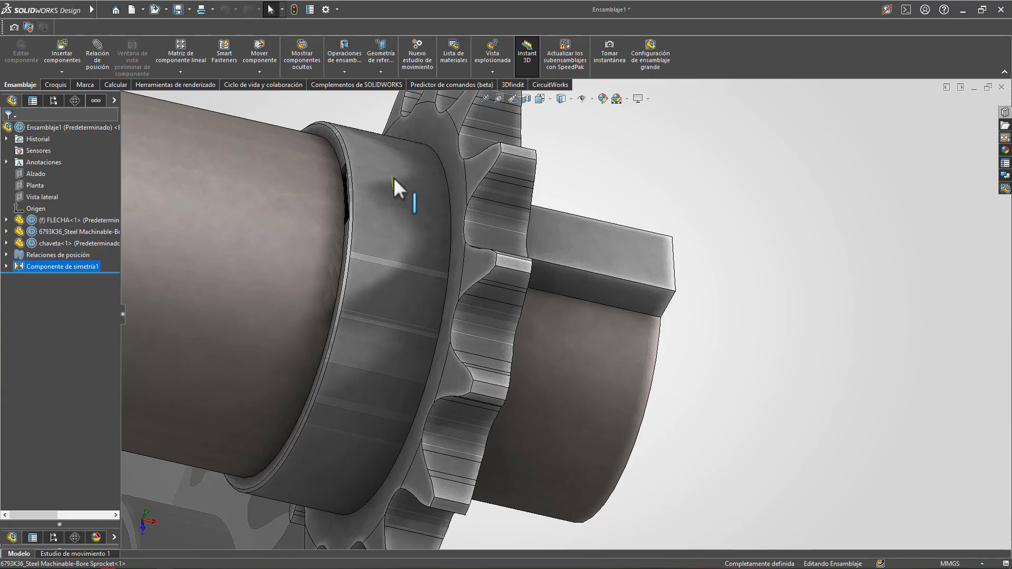
pyautogui.moveTo(416, 217)
pyautogui.mouseDown(button='middle')
pyautogui.moveTo(356, 181)
pyautogui.moveTo(366, 190)
pyautogui.moveTo(402, 176)
pyautogui.moveTo(461, 228)
pyautogui.moveTo(431, 217)
pyautogui.mouseUp(button='middle')
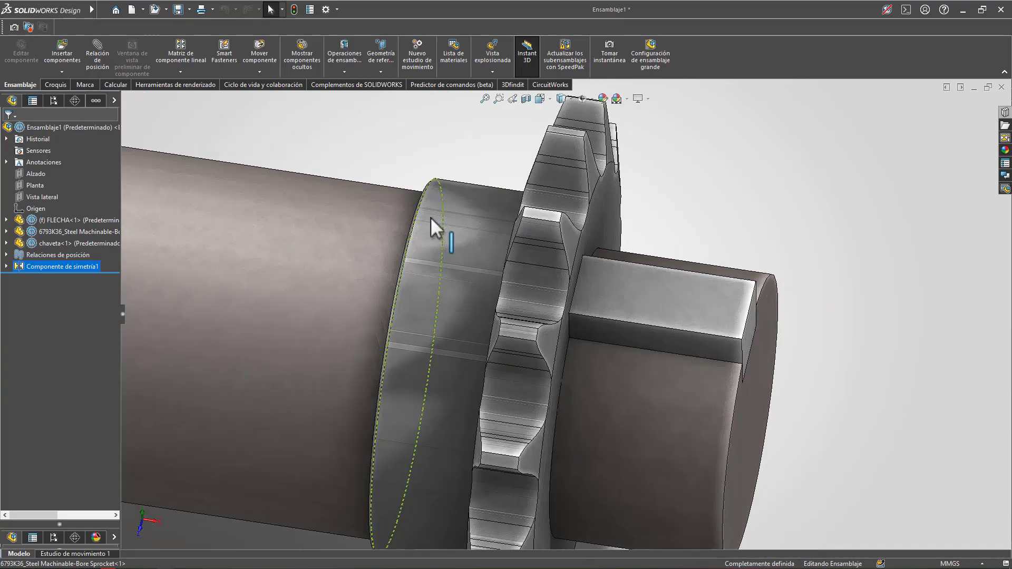
# Make the original sprocket transparent and examine how the key sits inside its hub and the shaft's keyway.
pyautogui.click(472, 213)
pyautogui.click(599, 140)
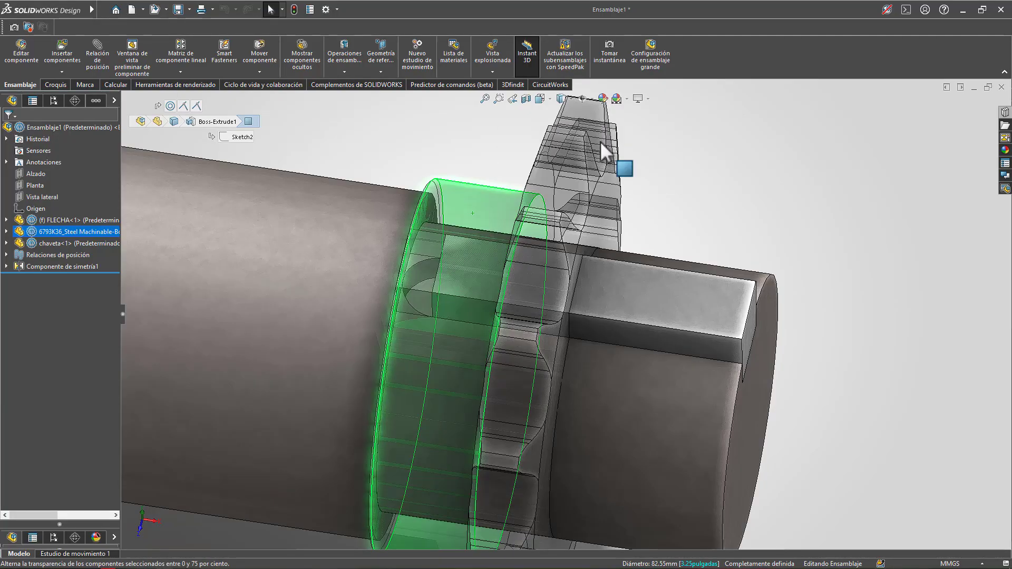
pyautogui.click(676, 160)
pyautogui.moveTo(605, 261); pyautogui.dragTo(602, 297, button='middle')
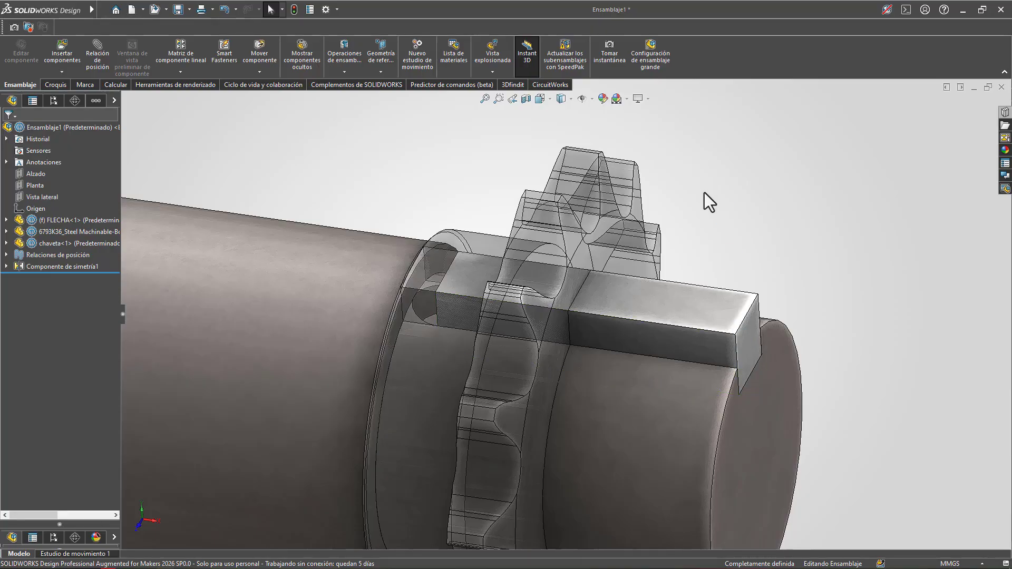
# Make the transparent sprocket opaque again and show the whole assembly in isometric view.
pyautogui.click(580, 214)
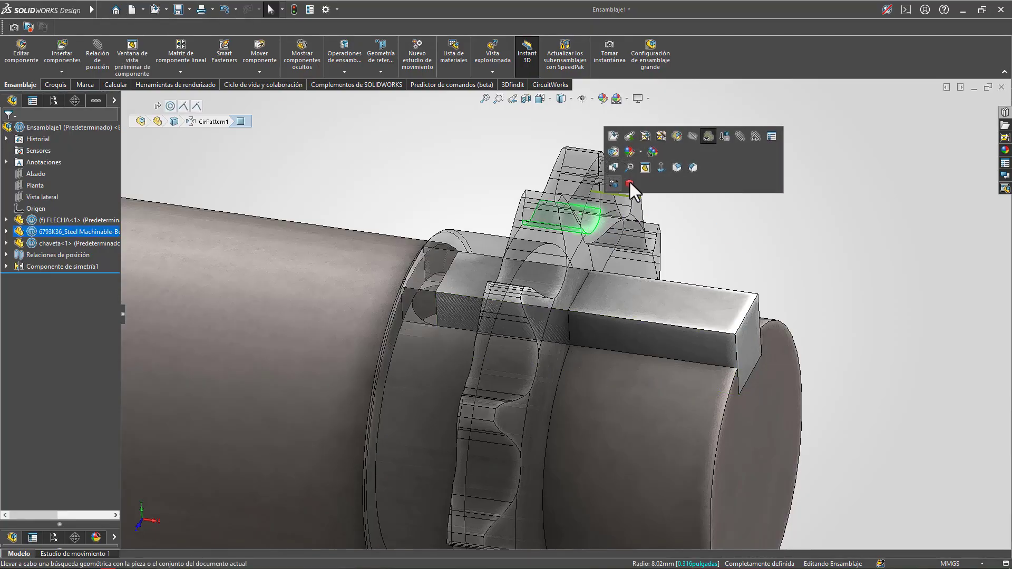
pyautogui.click(710, 140)
pyautogui.click(688, 229)
pyautogui.hotkey('ctrl', '7')
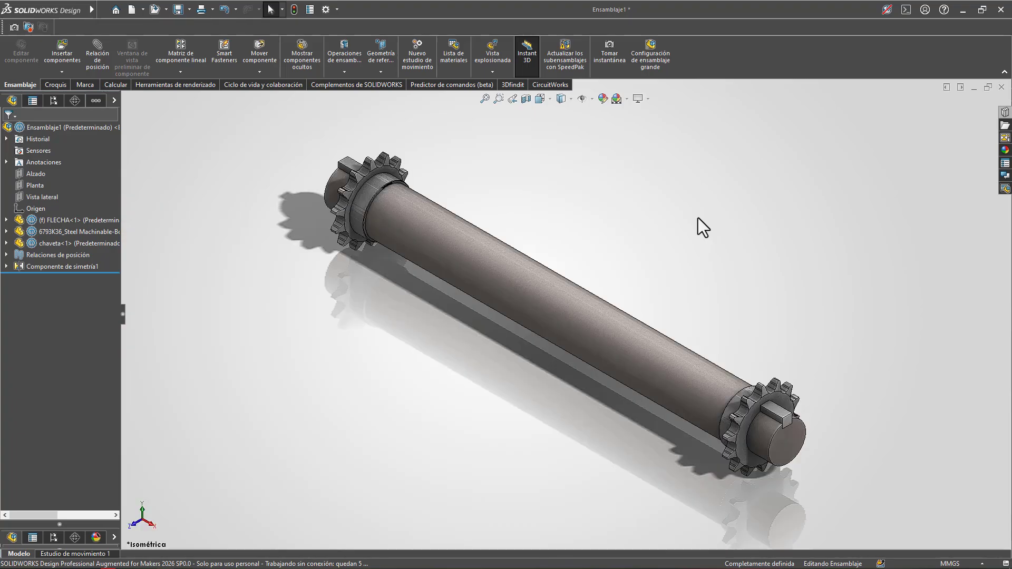